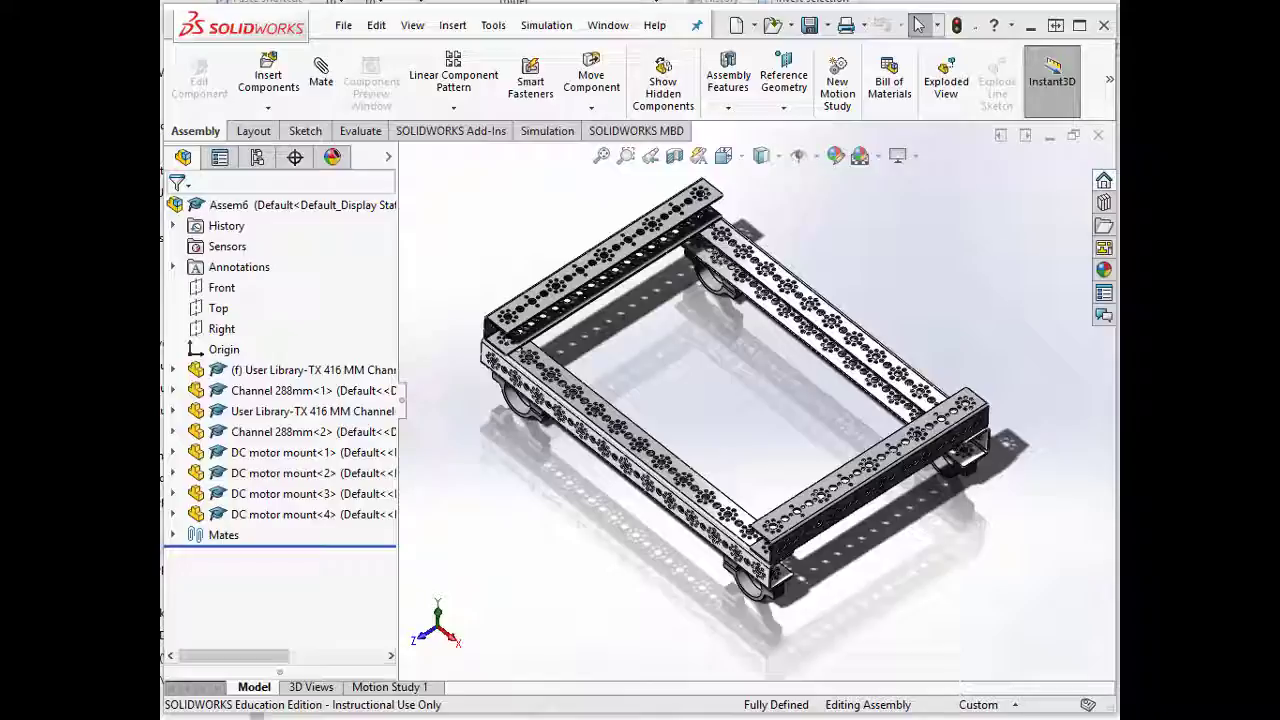
- Copy the upper 288 mm cross channel and place the copy beside the frame near the long 416 mm side channel
click(593, 284)
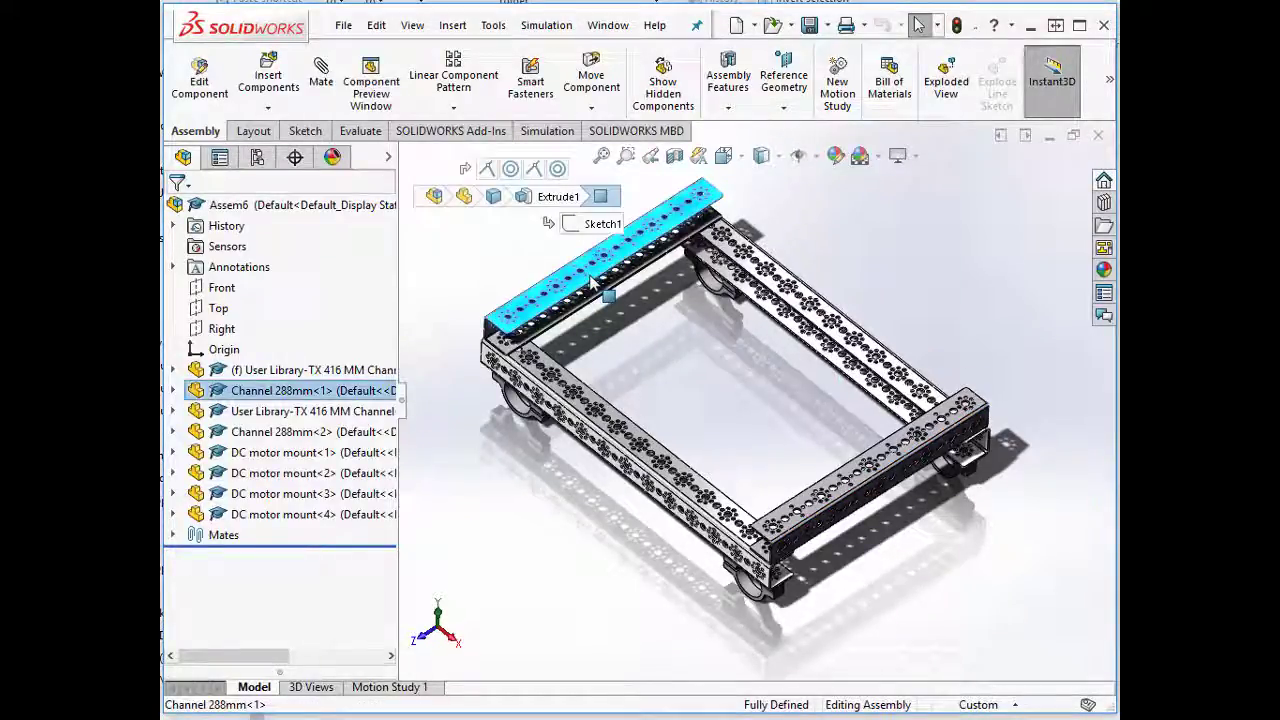
drag(593, 284, 650, 325)
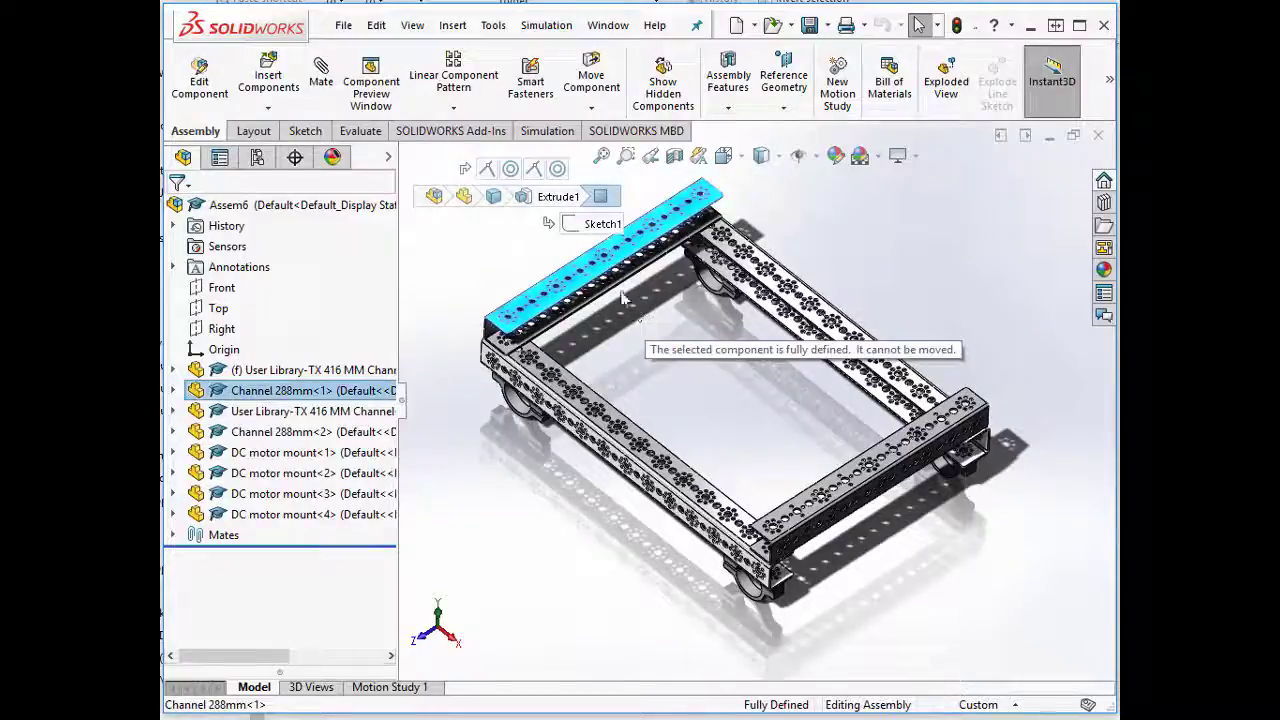
ctrl+drag(600, 275, 535, 465)
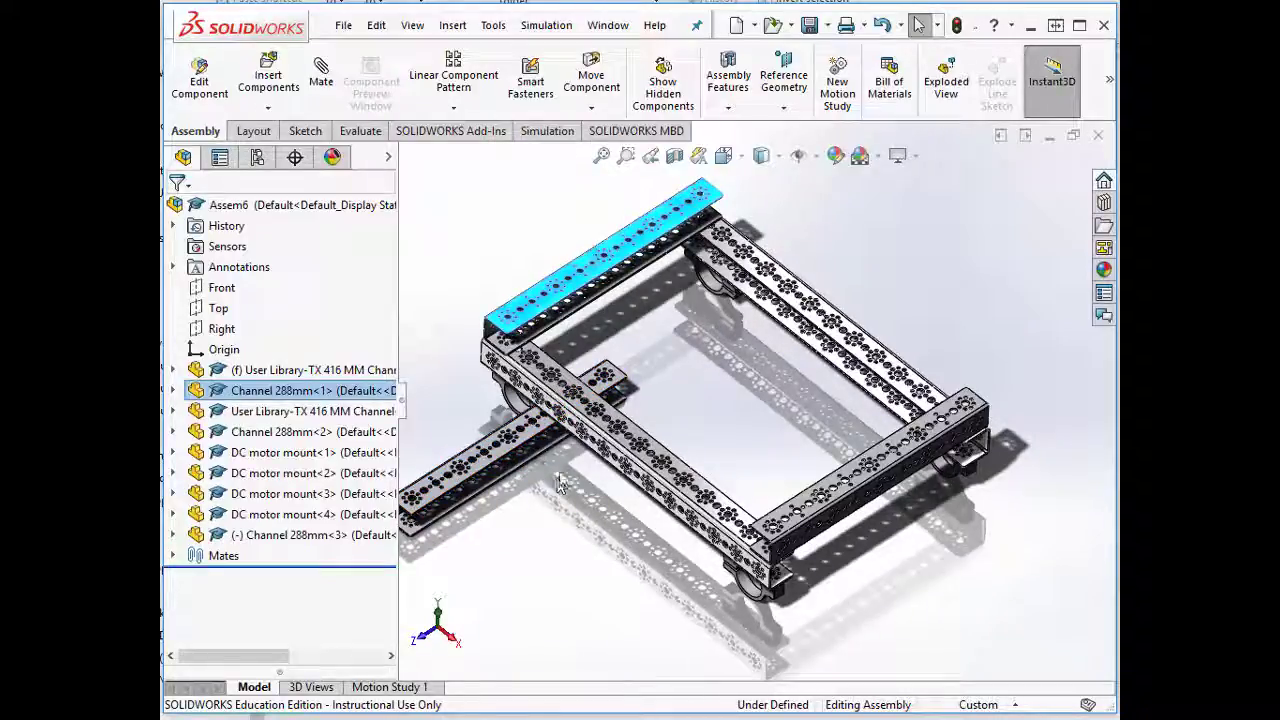
scroll(563, 475, down, 2)
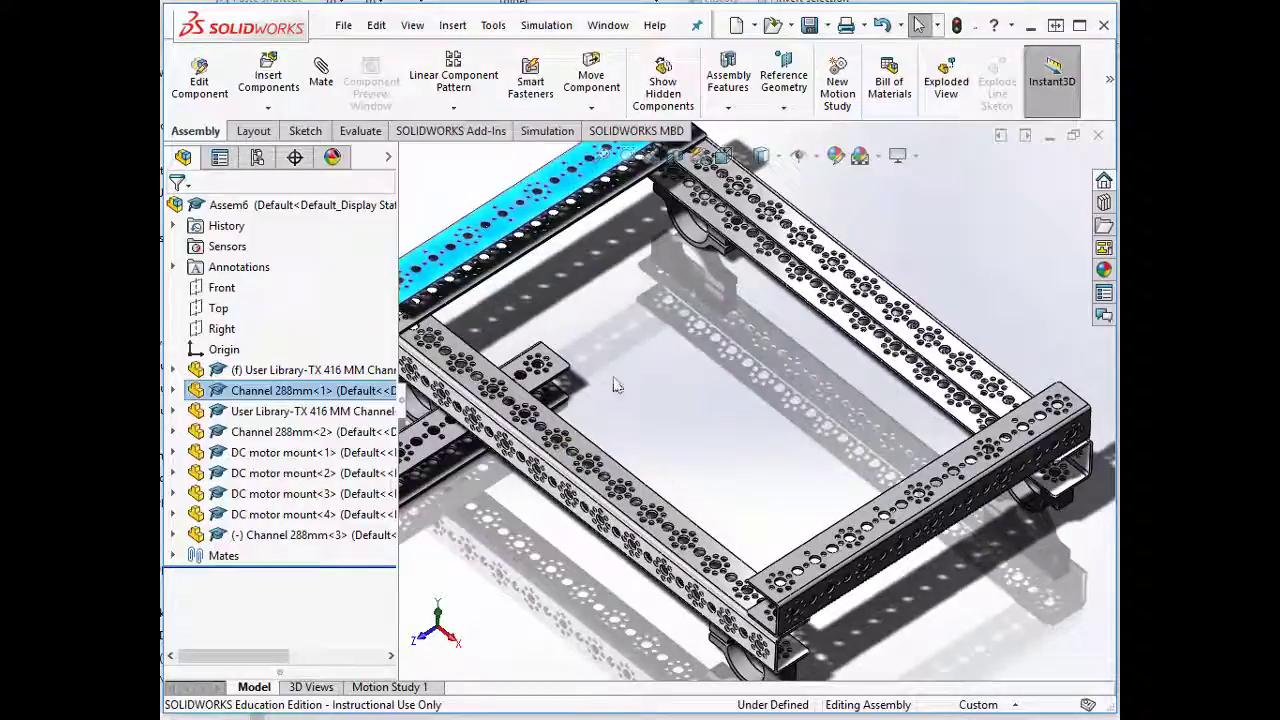
click(617, 385)
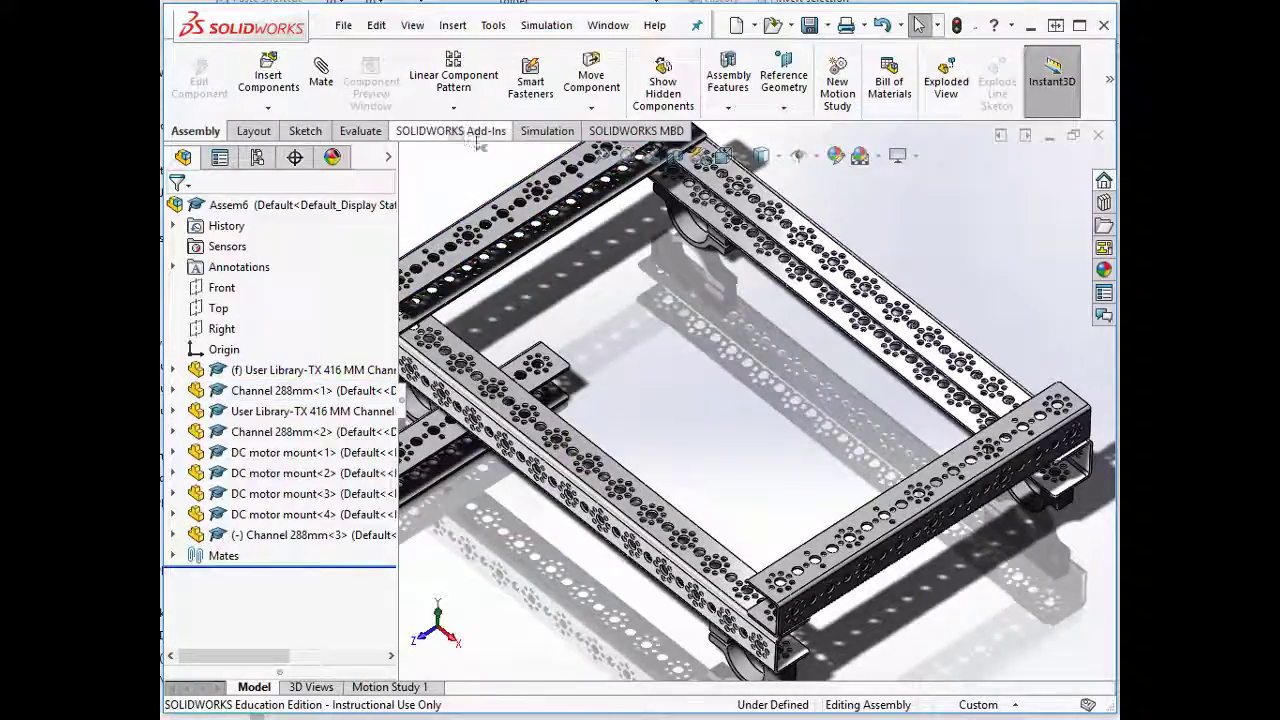
- Add a coincident mate between the upper face of the nearby 416 mm channel and the underside of the copied 288 mm channel
click(321, 80)
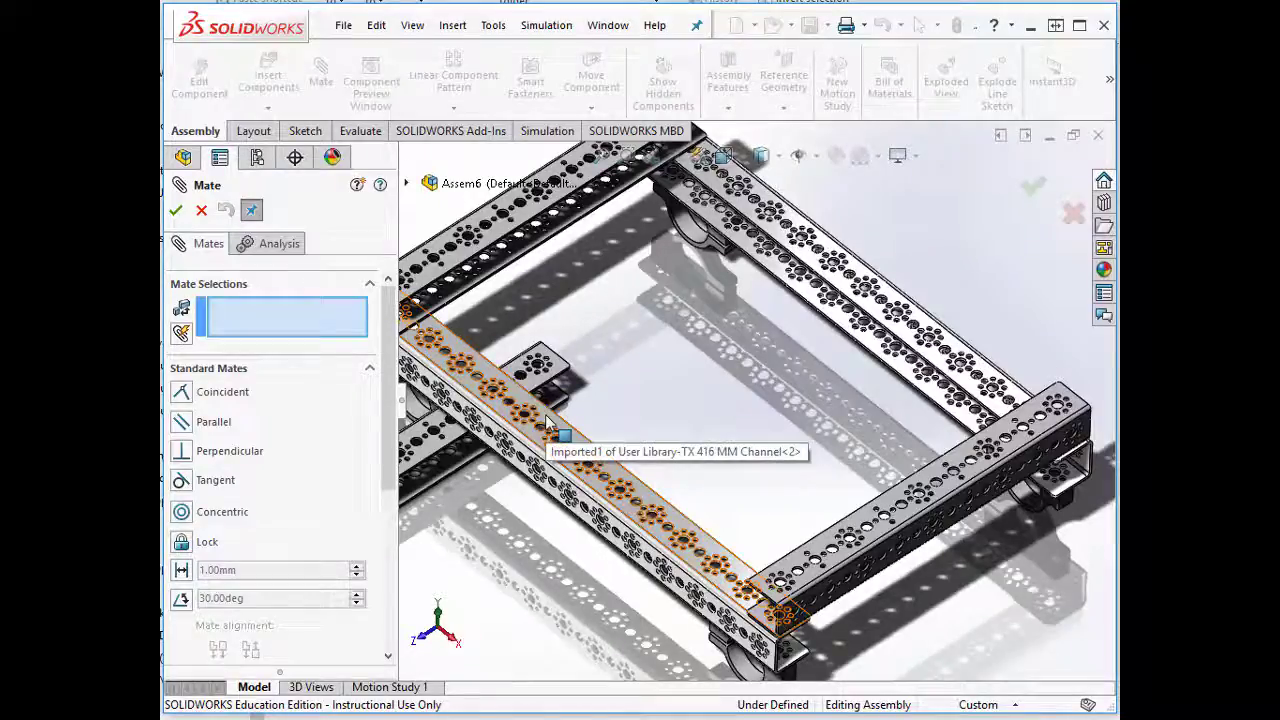
click(576, 431)
middle_drag(604, 443, 605, 581)
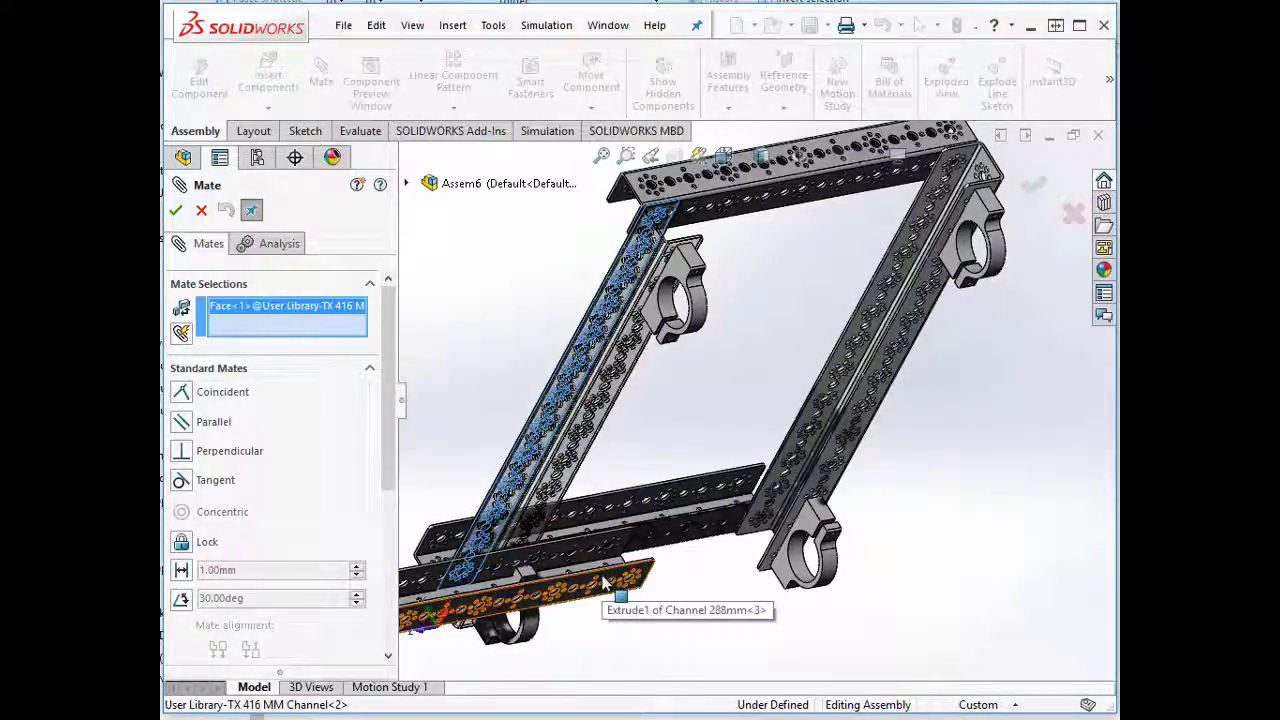
click(604, 582)
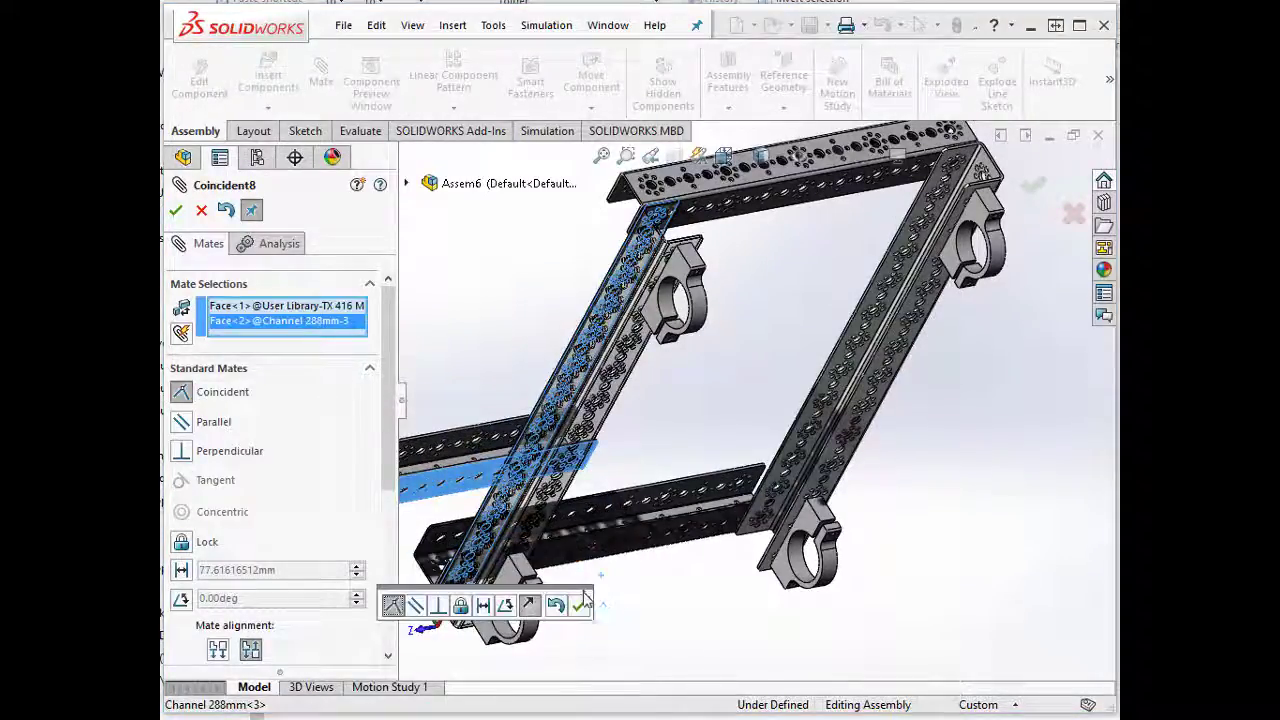
click(579, 605)
- Add a concentric mate between a large hole in the 416 mm channel and the large end hole in the copied channel's lower flange
middle_drag(586, 609, 585, 537)
scroll(622, 504, down, 5)
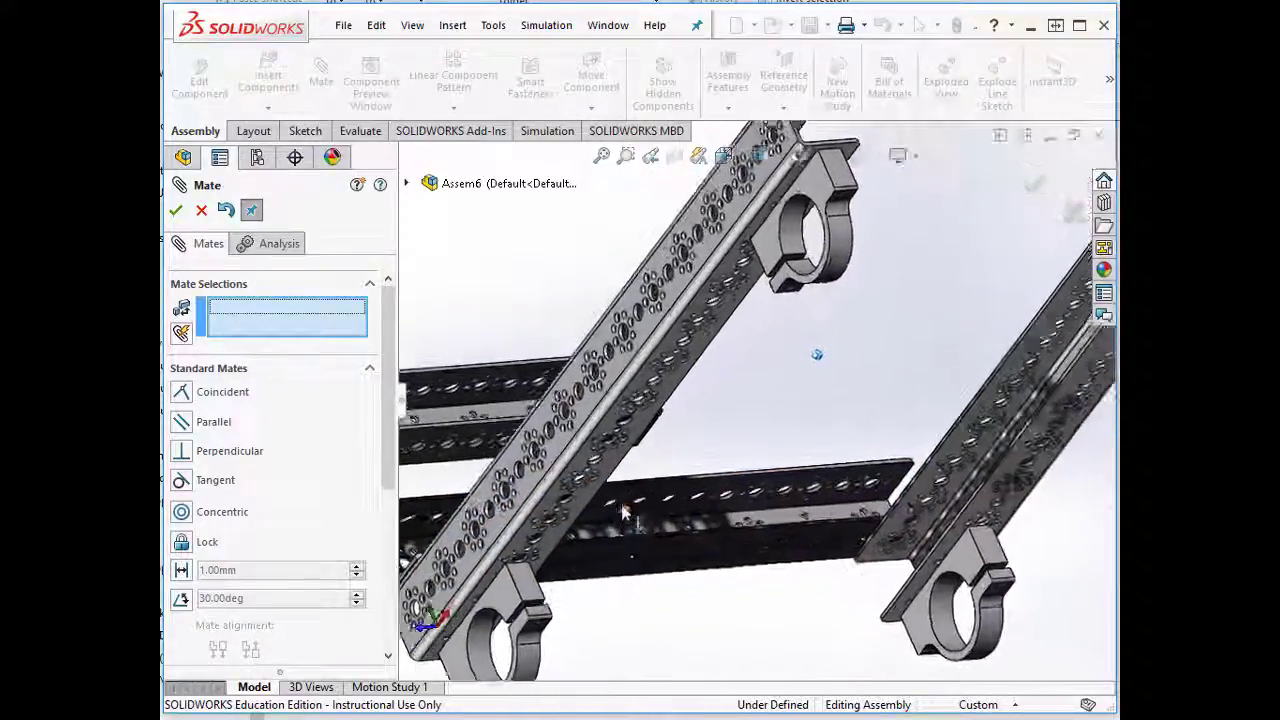
scroll(766, 514, down, 4)
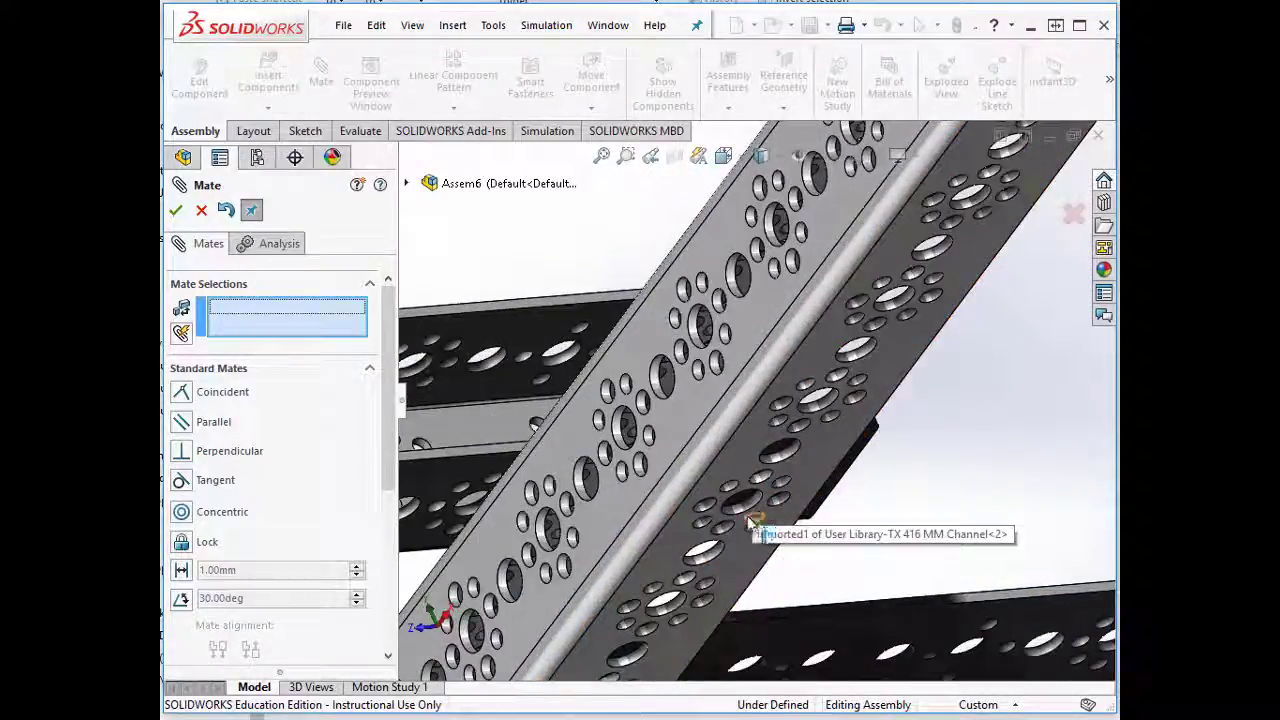
click(750, 512)
scroll(755, 510, up, 4)
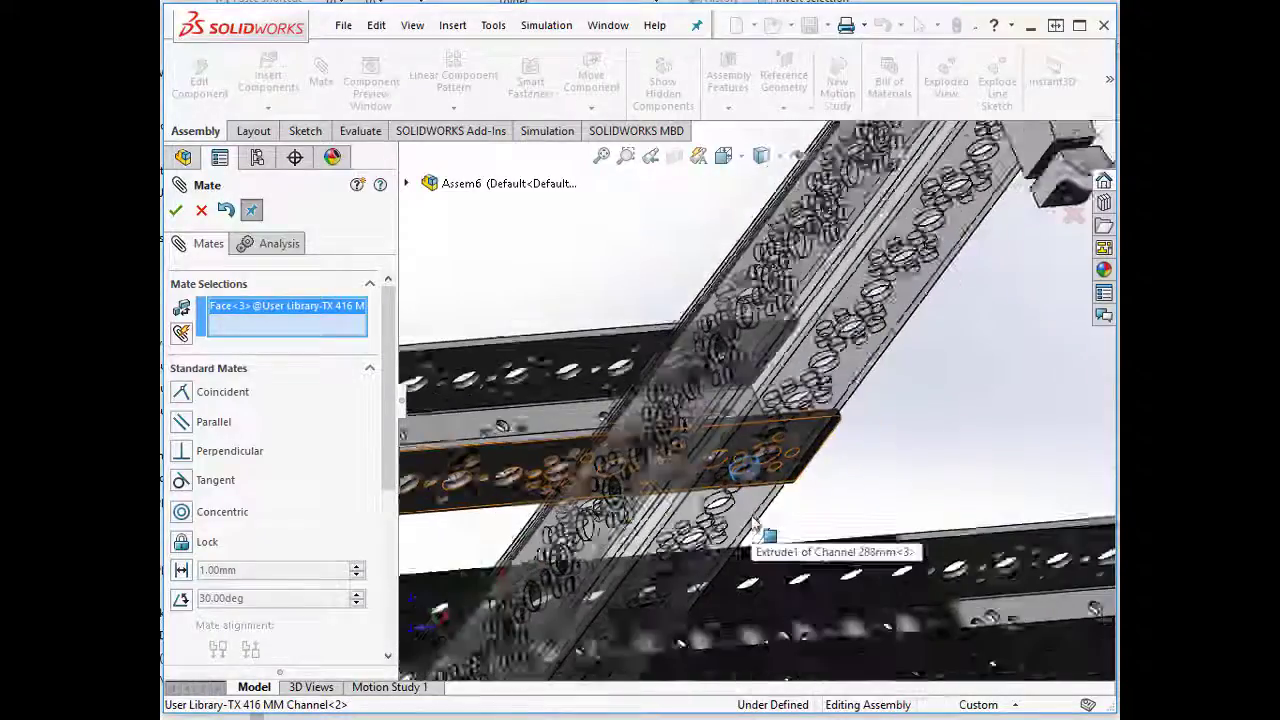
scroll(755, 508, up, 3)
middle_drag(755, 507, 797, 290)
scroll(795, 285, down, 5)
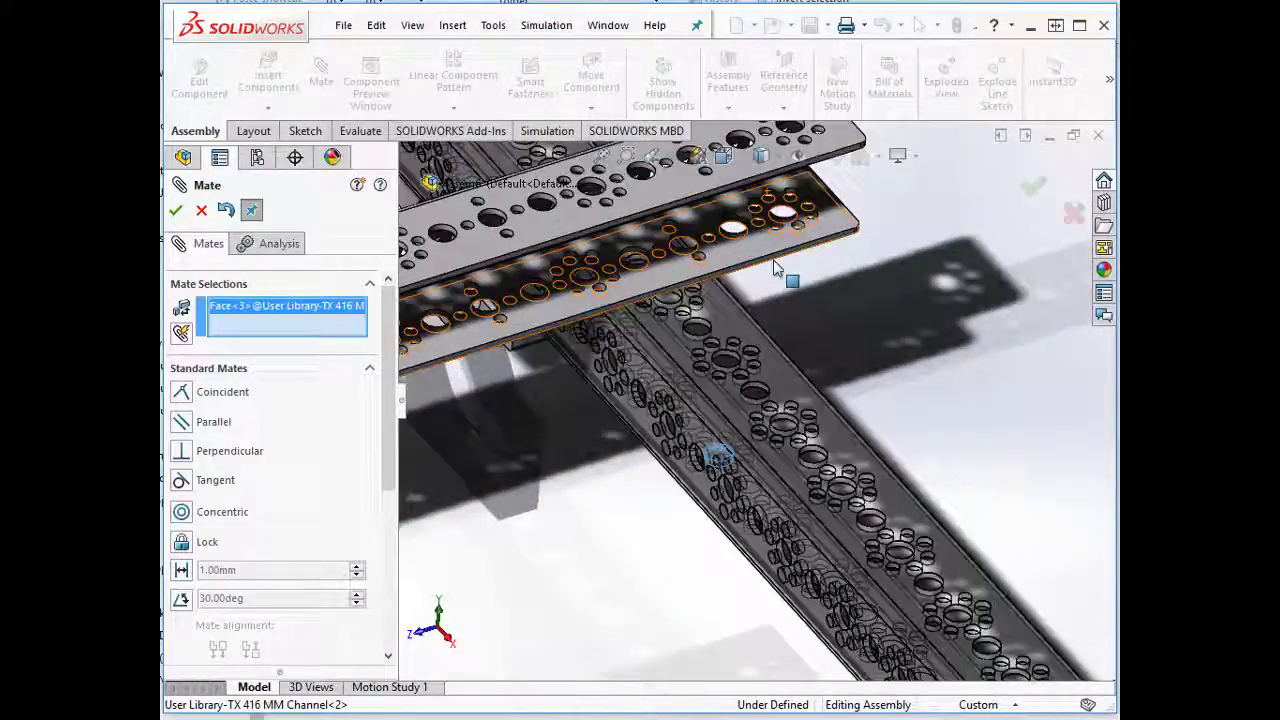
scroll(789, 198, down, 4)
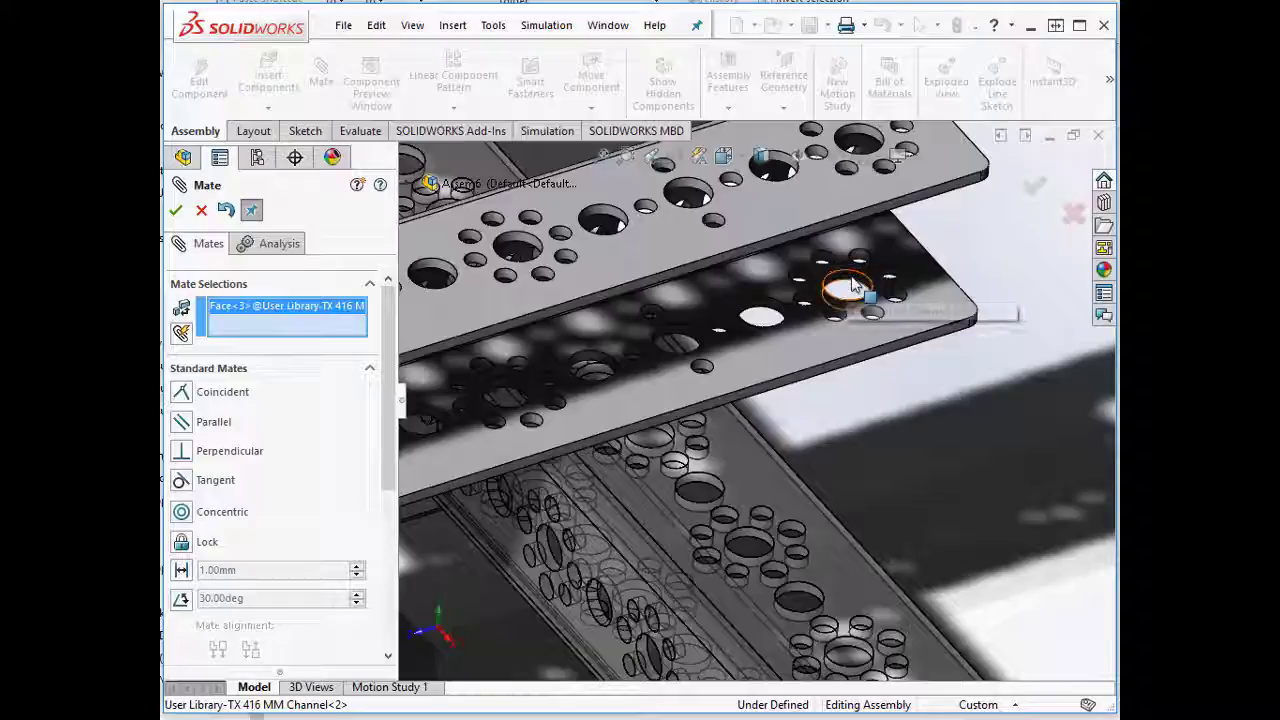
click(852, 285)
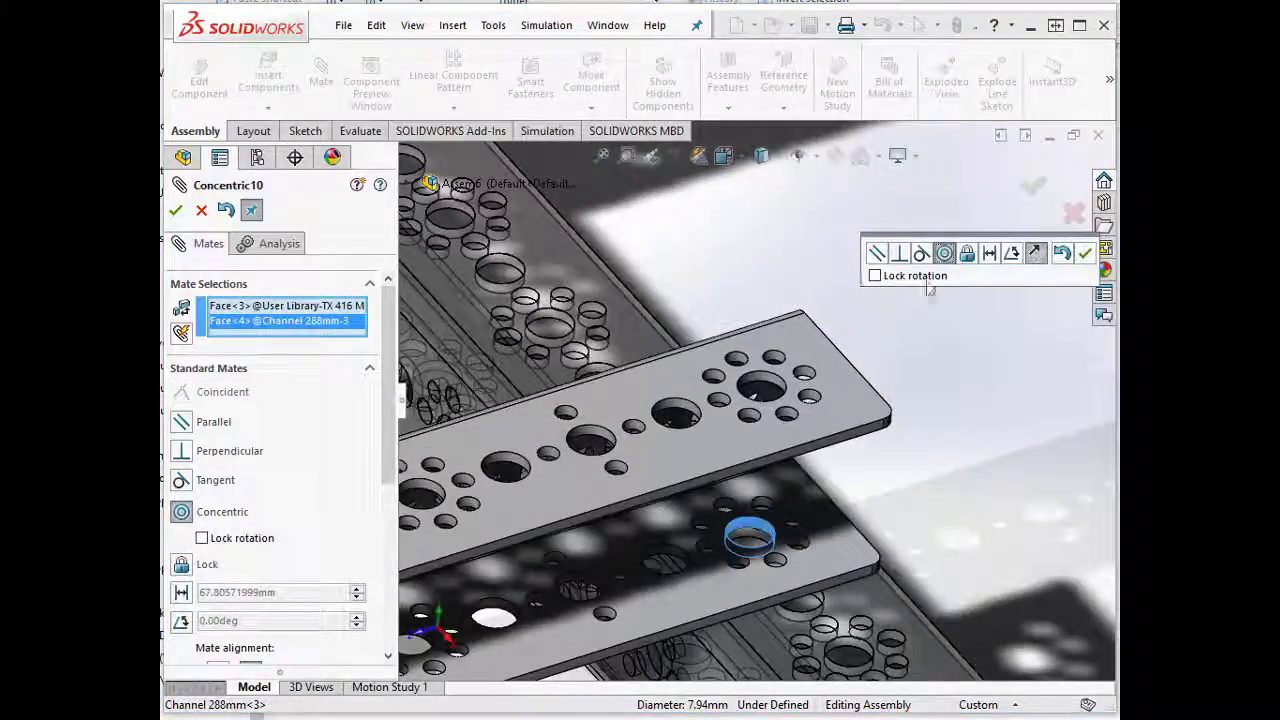
click(1085, 255)
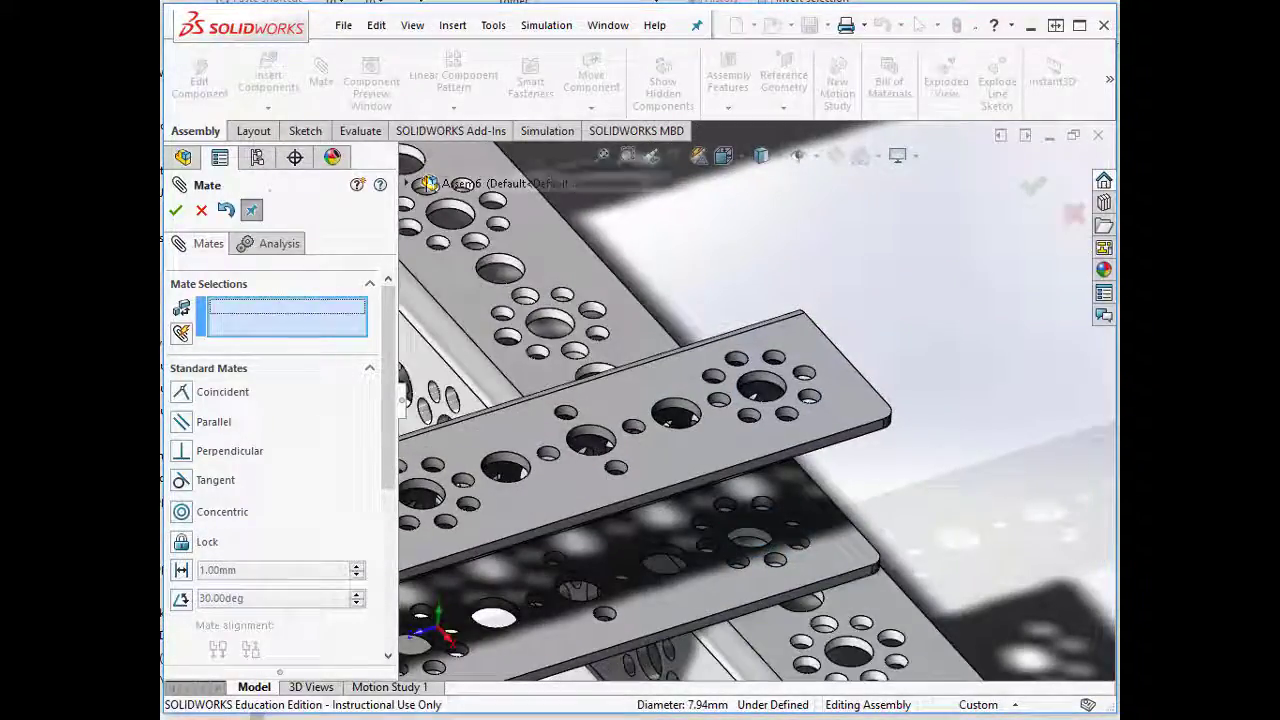
click(175, 211)
- Swing the copied channel around its mated hole to test its remaining rotation
scroll(722, 316, up, 5)
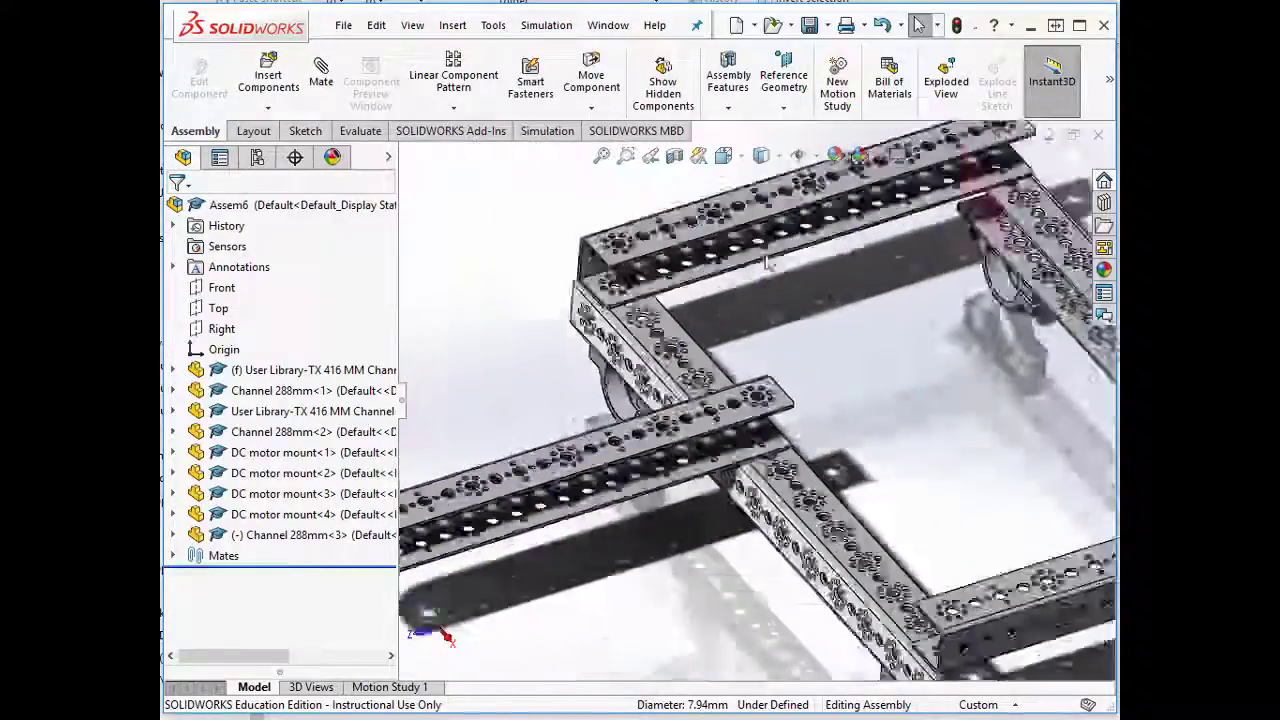
drag(610, 458, 590, 502)
click(588, 495)
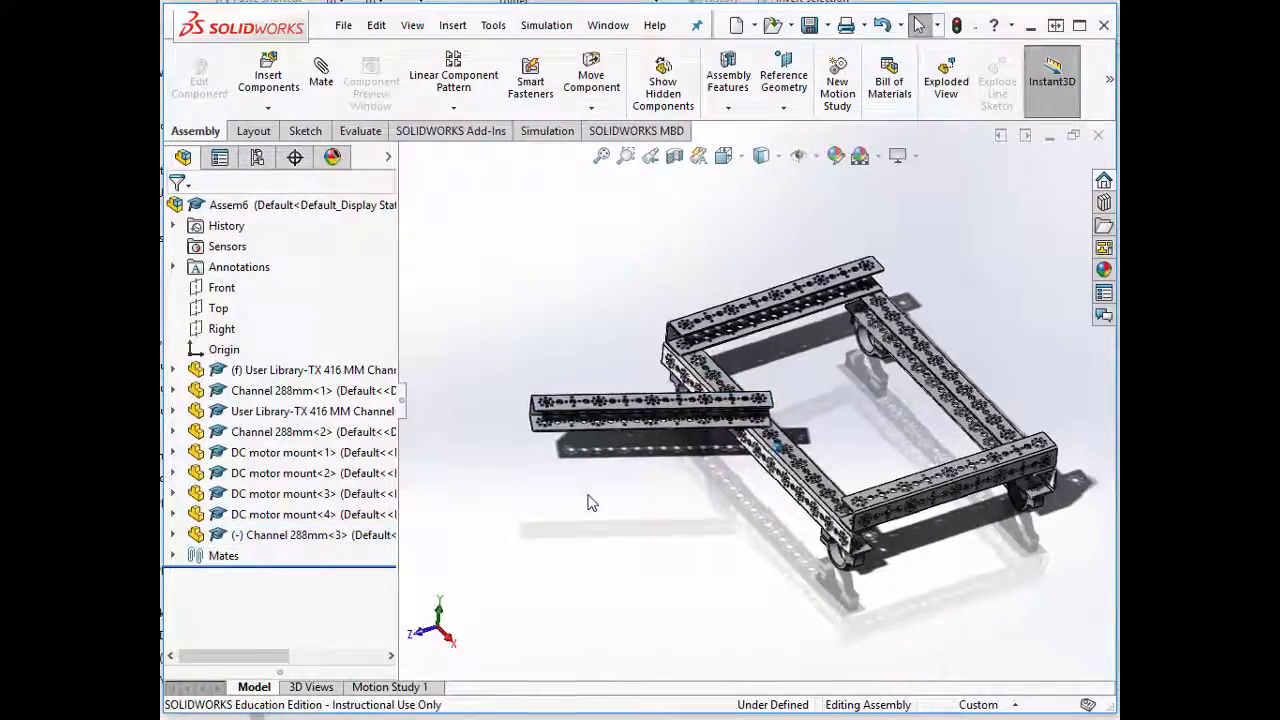
- Set up a 45° angle mate between the copied channel's side face and the outer side face of the 416 mm channel
middle_drag(590, 493, 590, 488)
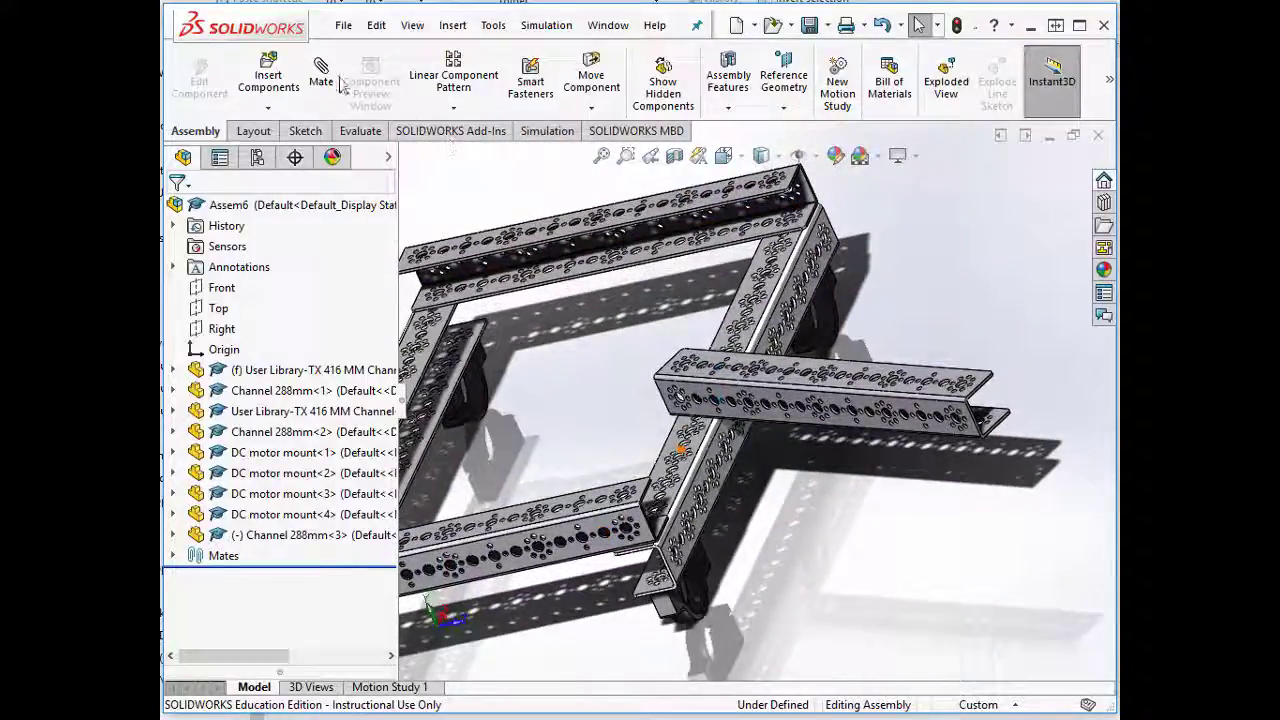
click(321, 75)
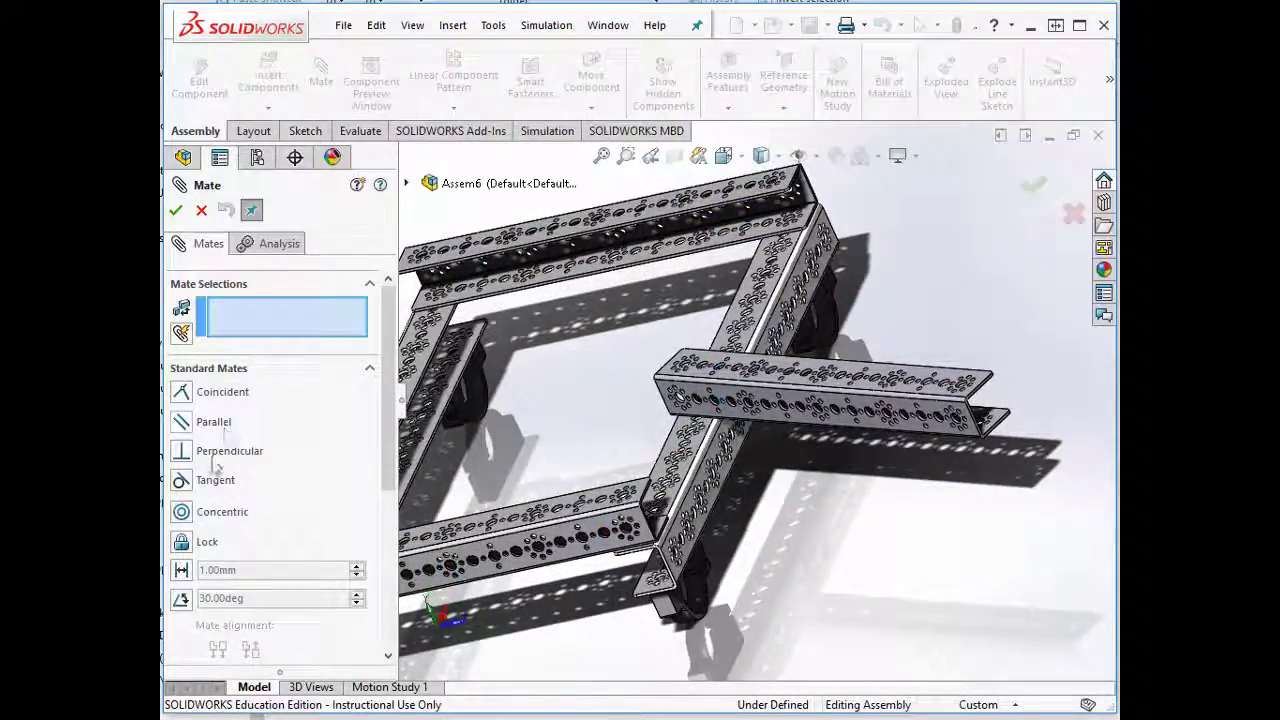
click(181, 601)
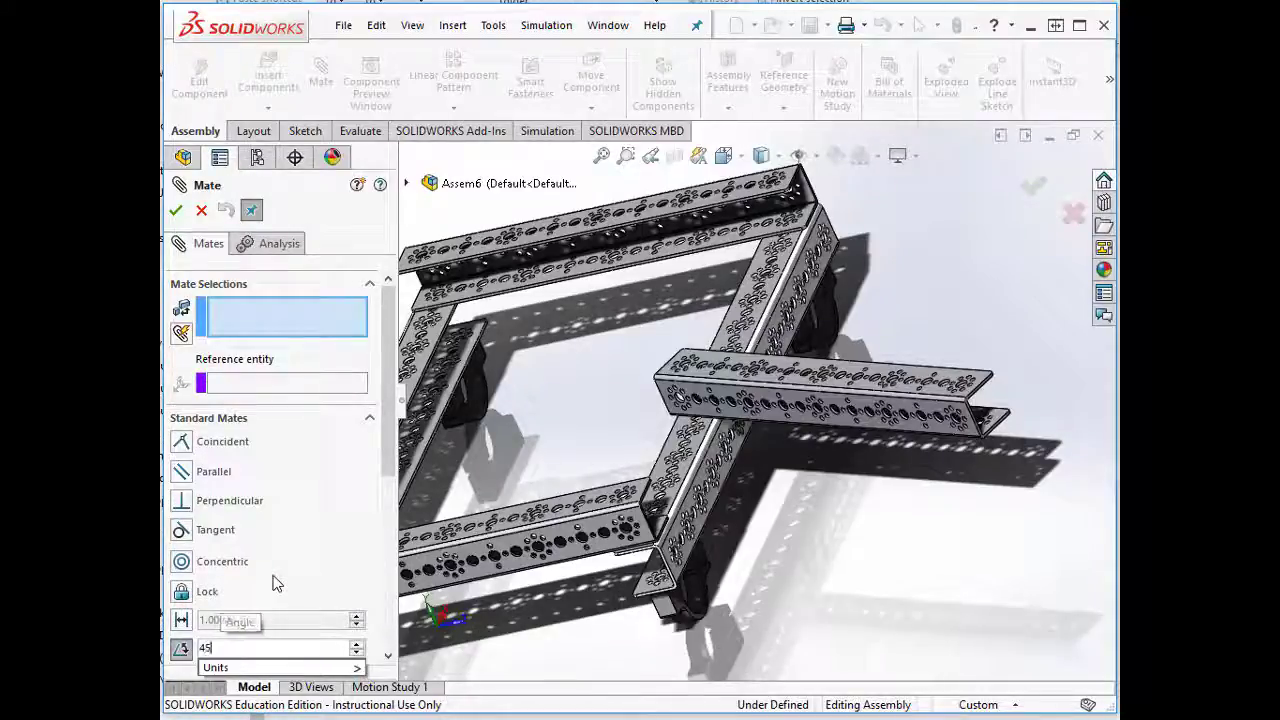
key(Return)
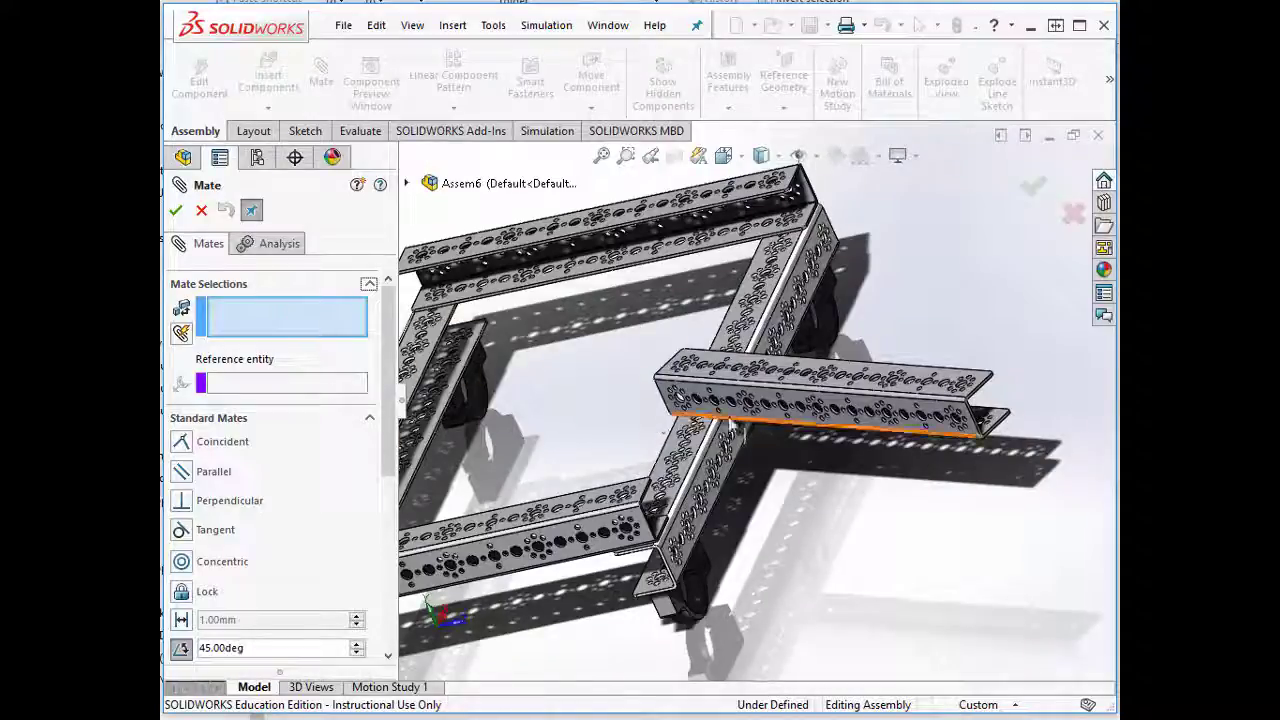
click(737, 414)
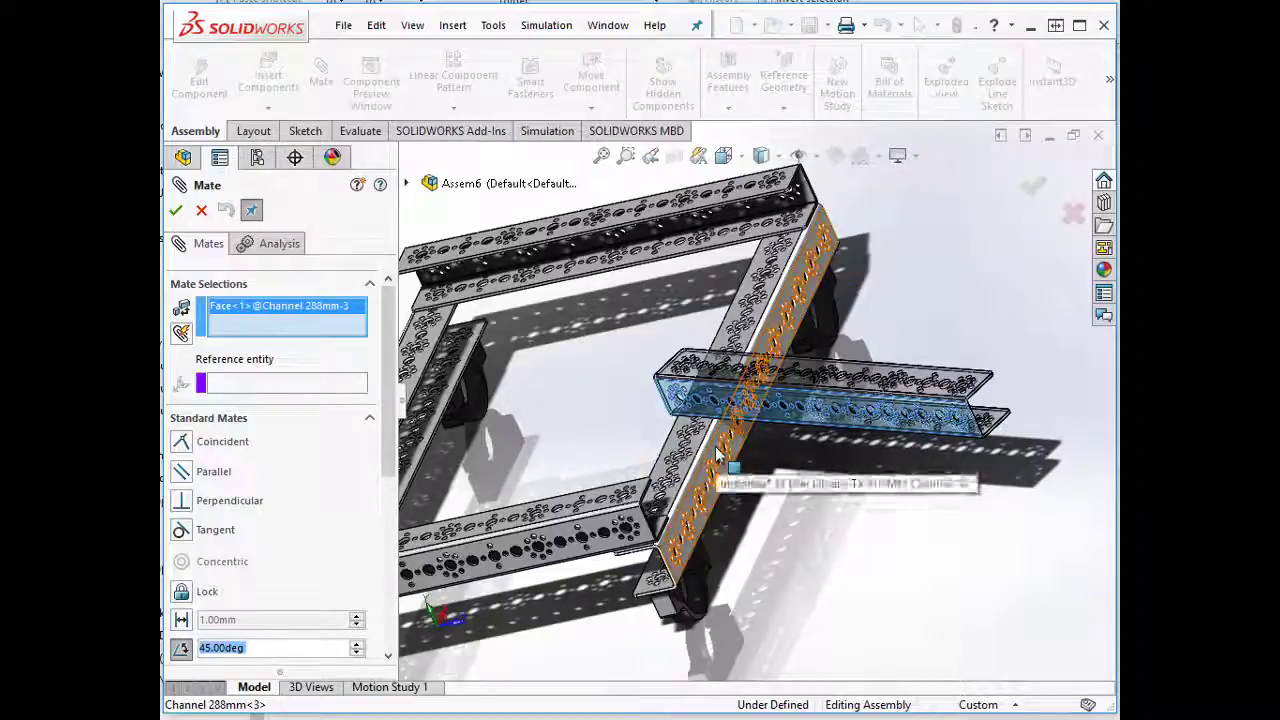
click(717, 455)
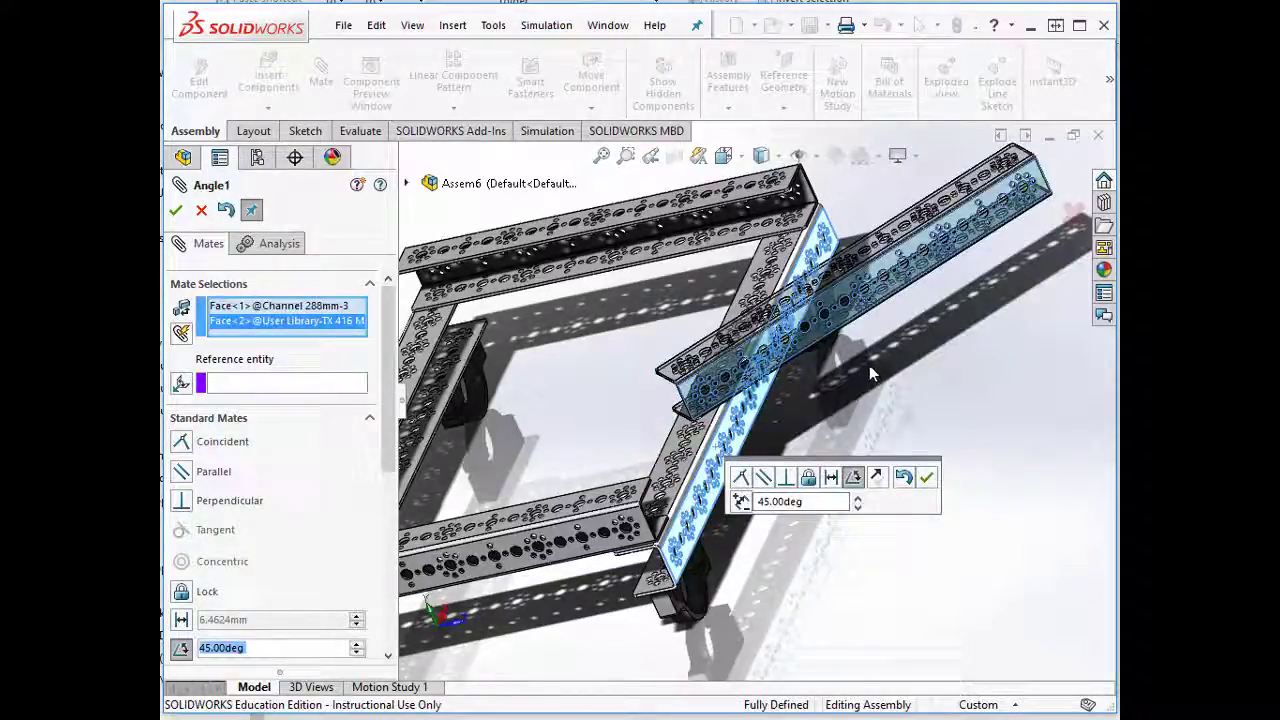
- Compare the angle mate's flipped direction, keep the channel pointing outward from the frame, and accept the 45° mate
scroll(869, 366, up, 4)
middle_drag(869, 366, 925, 457)
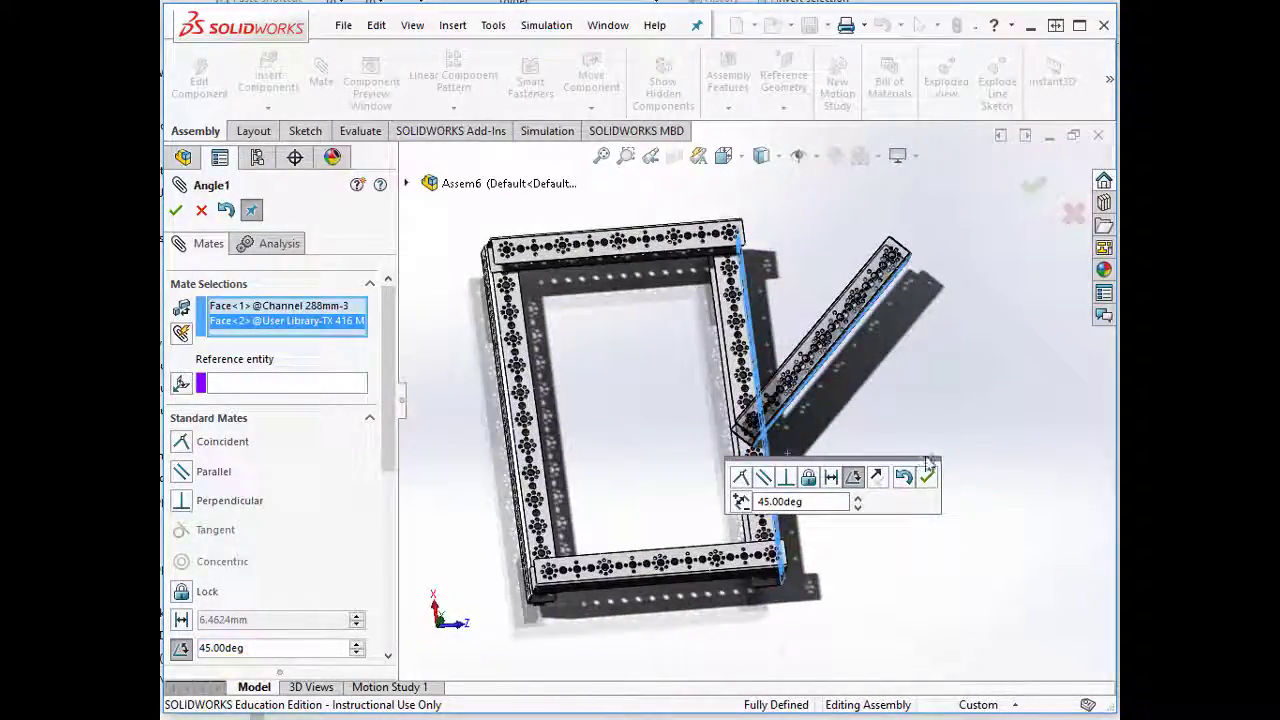
click(879, 477)
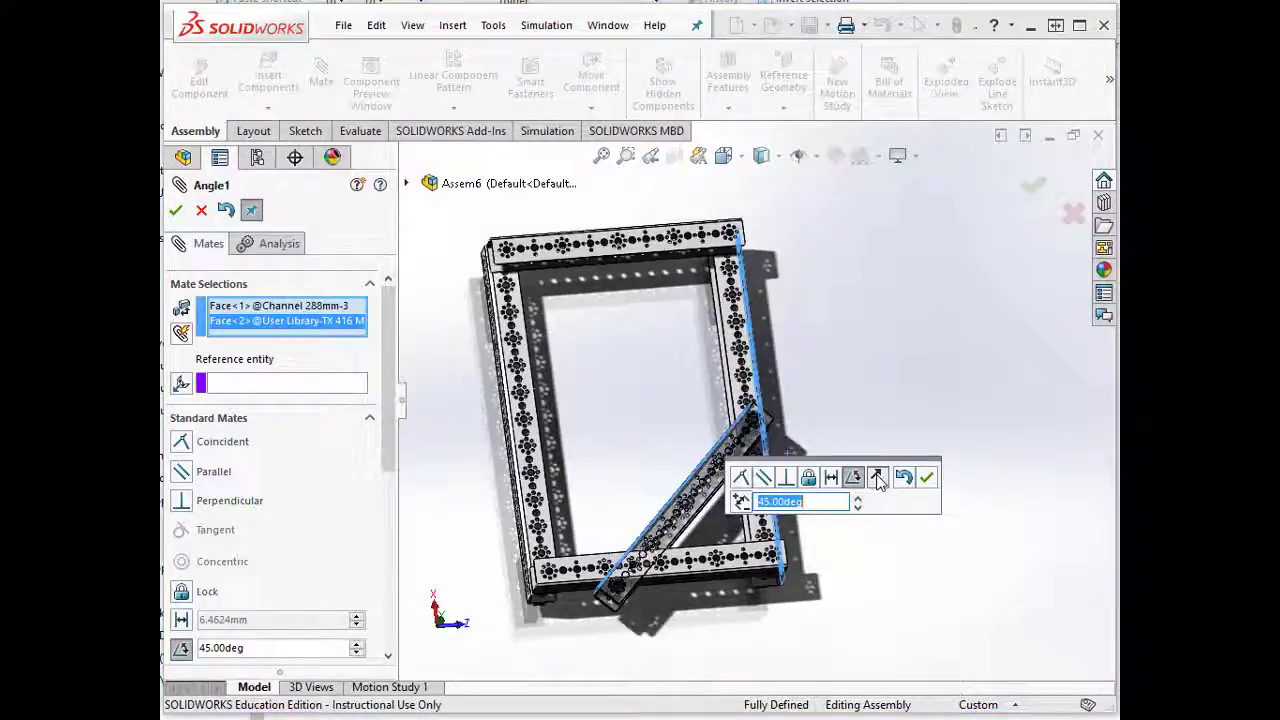
click(879, 477)
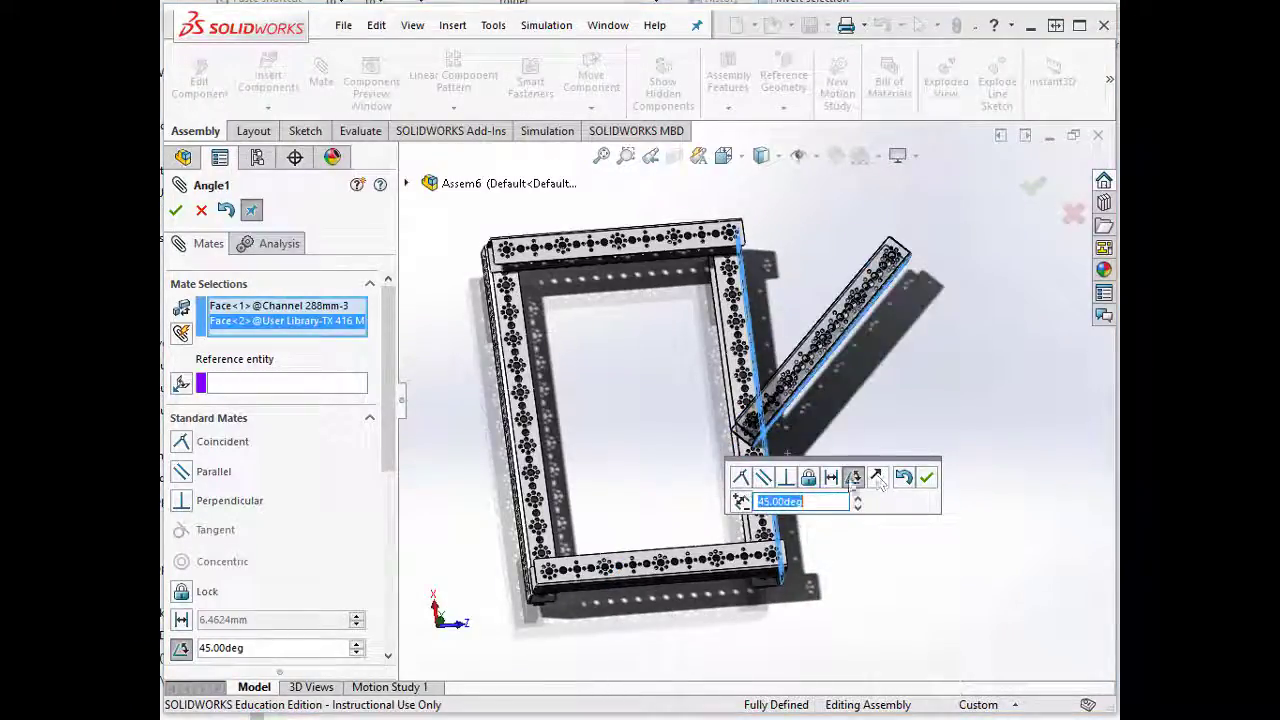
click(744, 502)
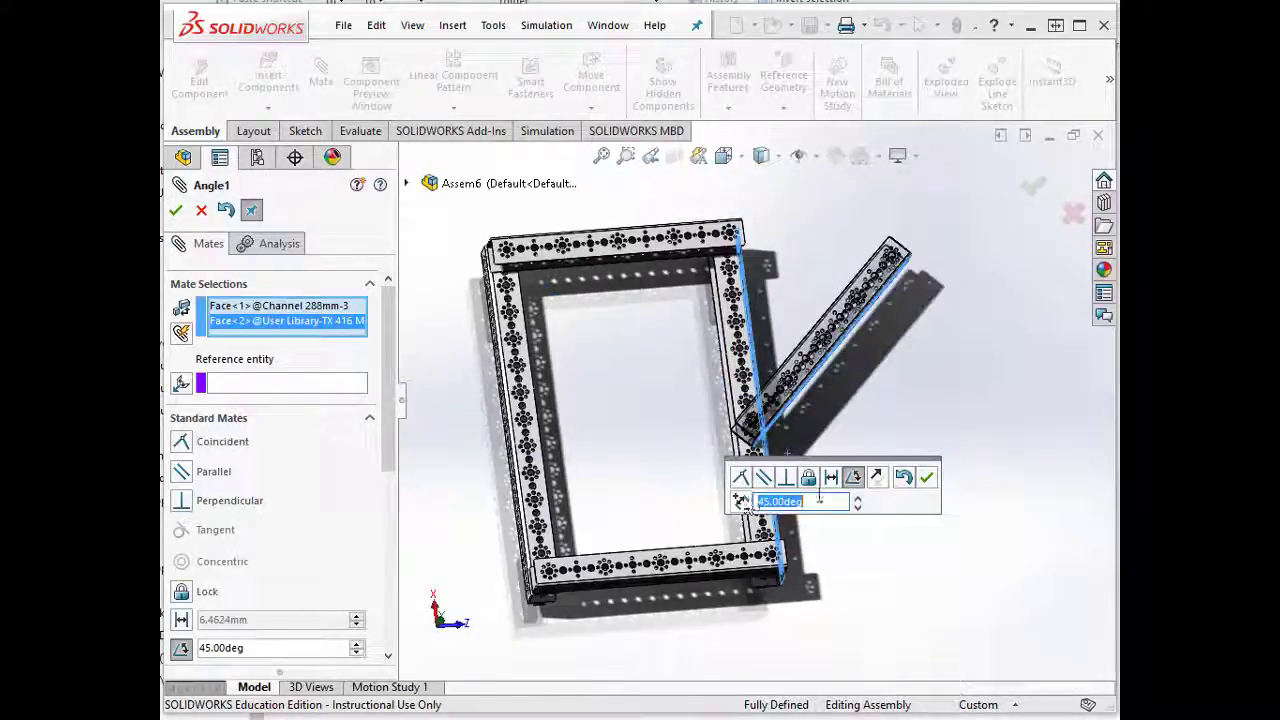
click(927, 479)
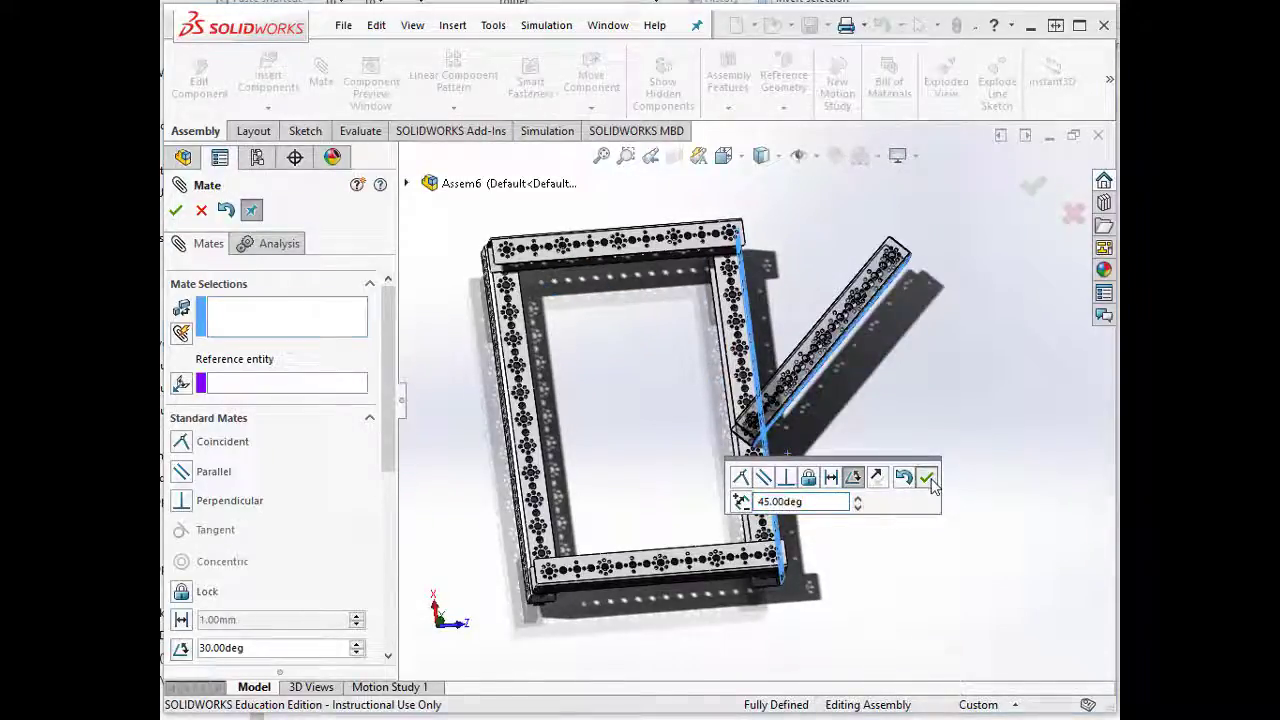
middle_drag(862, 493, 760, 425)
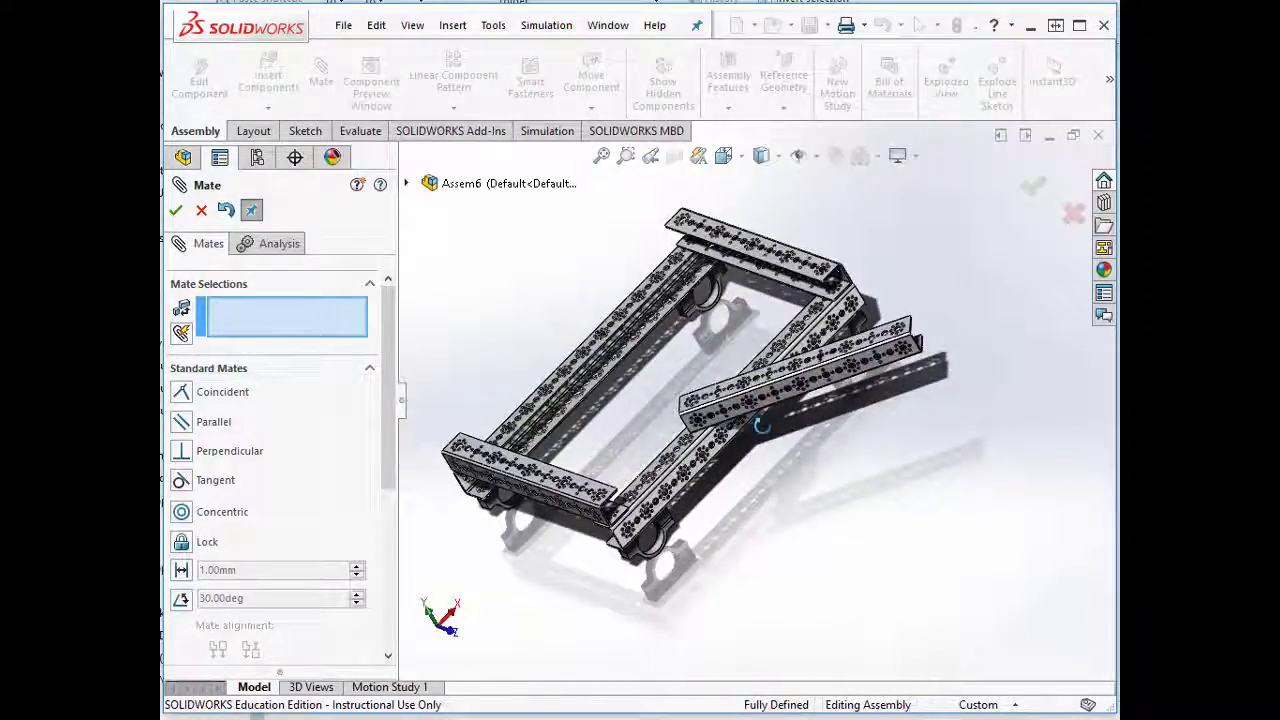
middle_drag(763, 429, 766, 432)
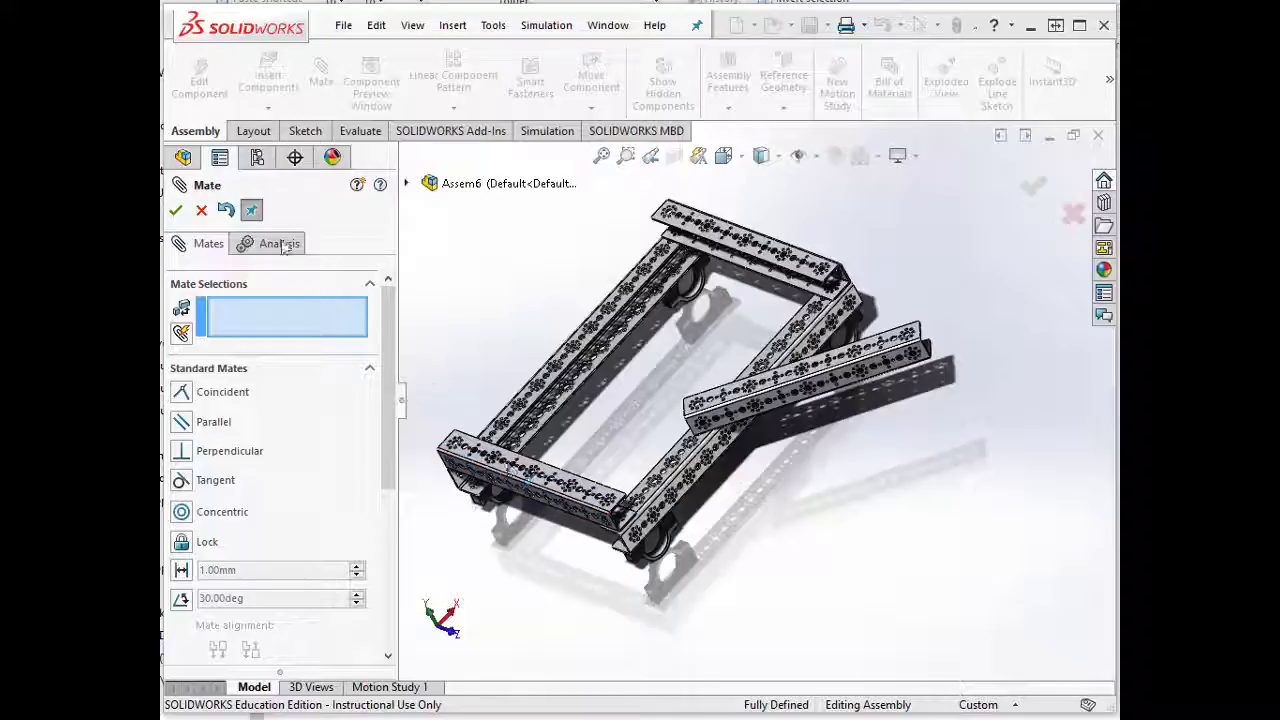
click(201, 210)
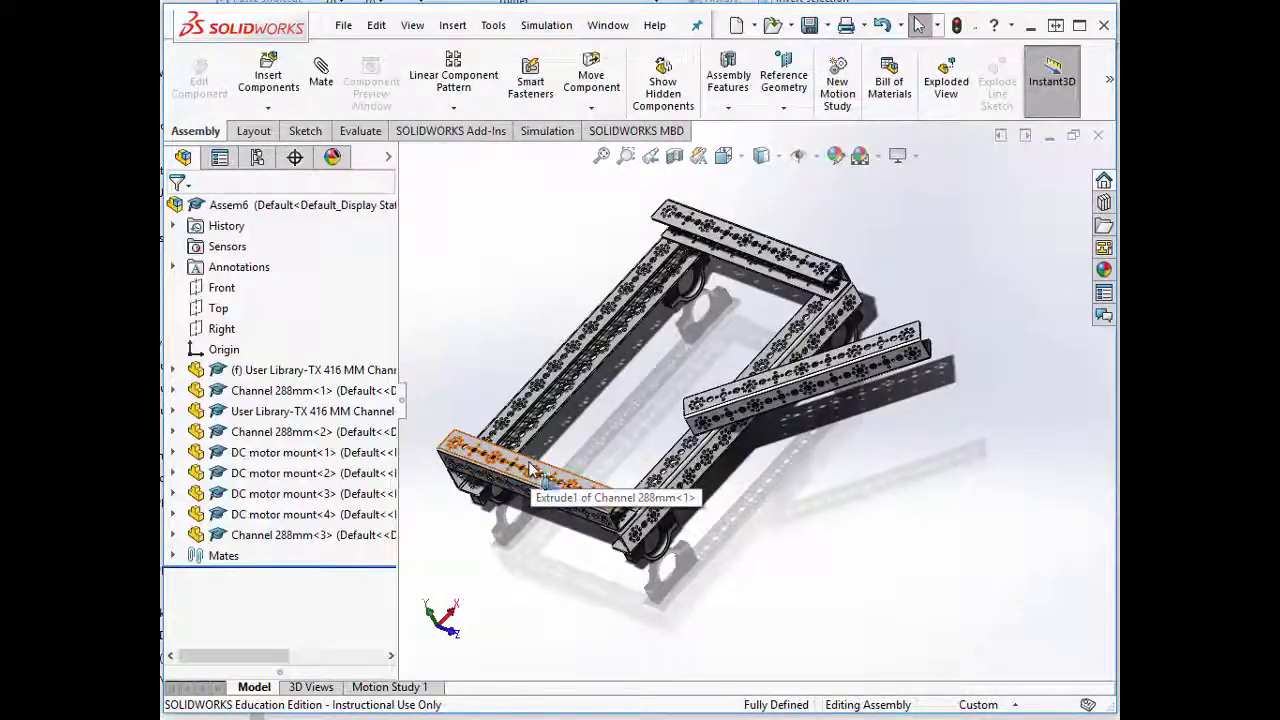
- Copy the 288 mm cross channel again and place the copy beside the opposite 416 mm side channel
click(530, 465)
drag(530, 465, 500, 350)
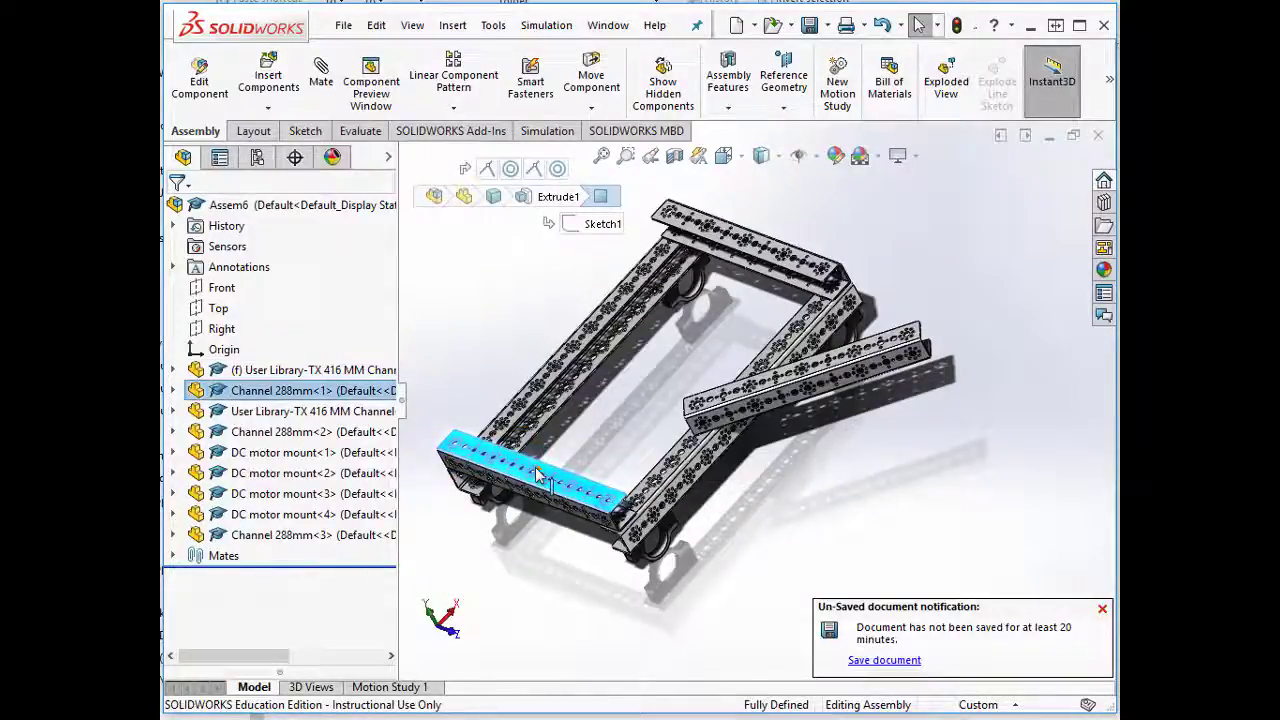
ctrl+drag(537, 471, 508, 327)
right_click(620, 440)
click(640, 428)
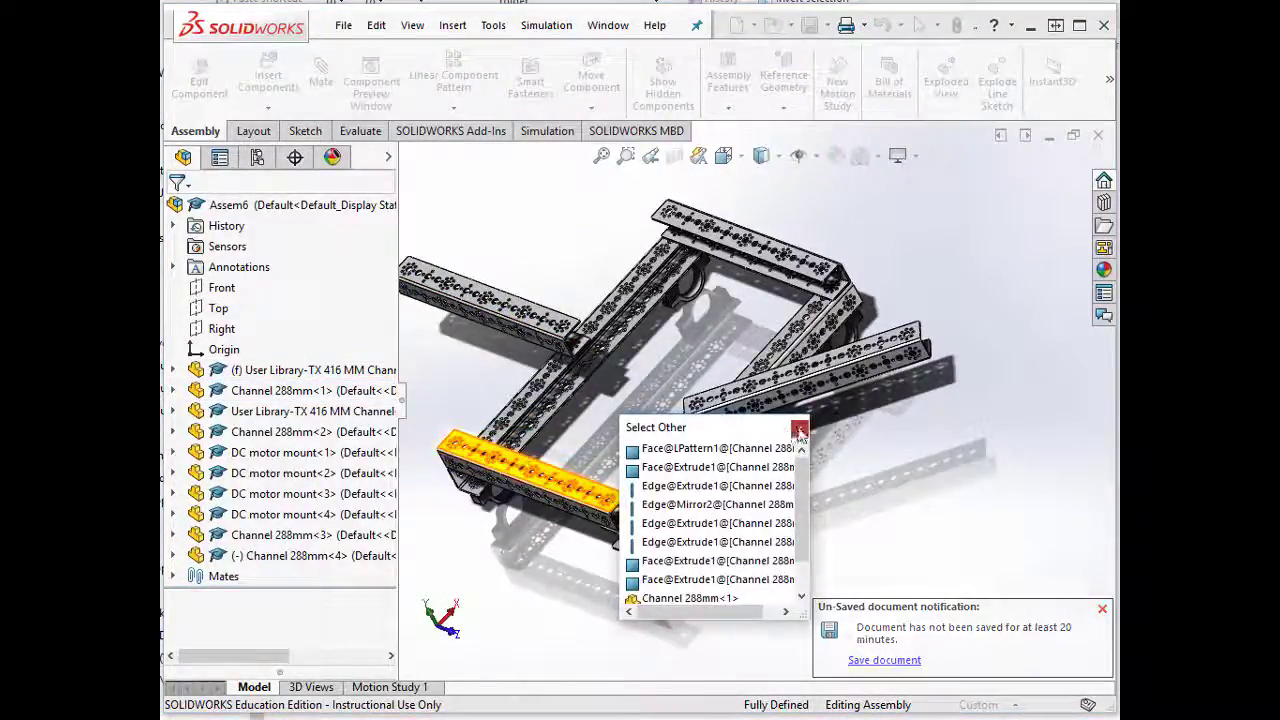
click(799, 430)
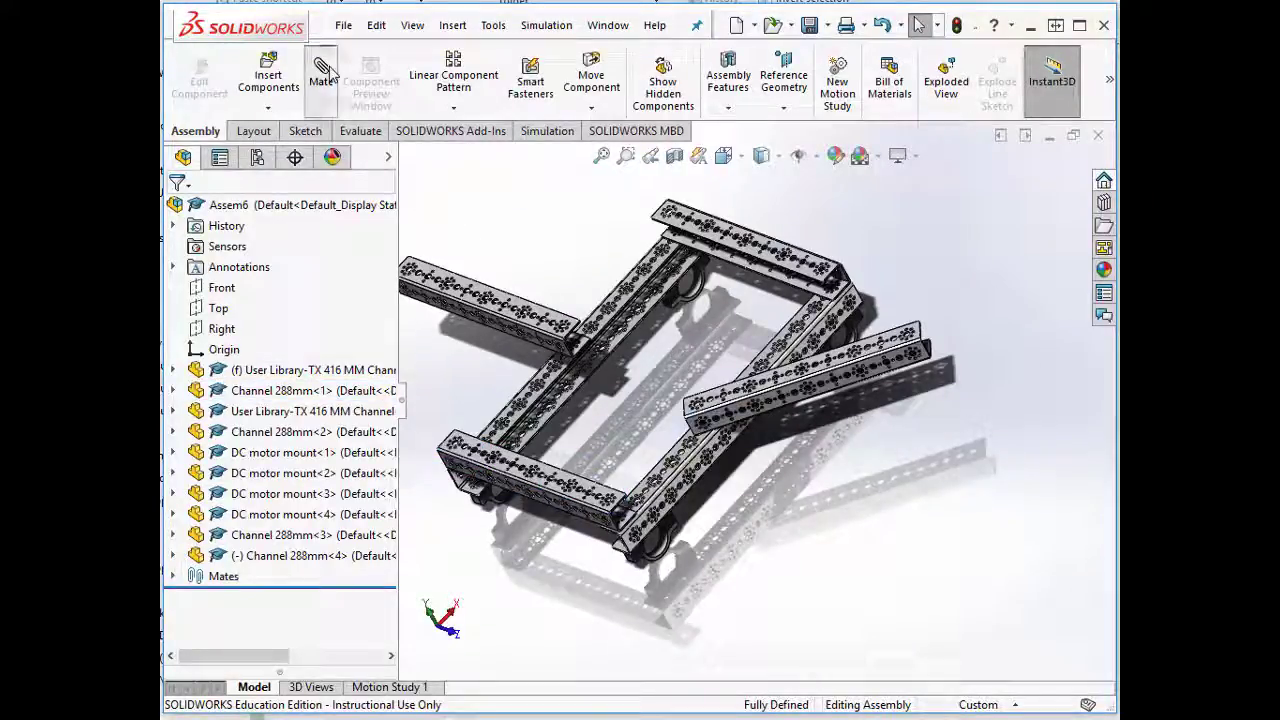
- Mate the copied 288 mm channel's lower outer face coincident with the upper face of the adjacent 416 mm side channel
click(322, 72)
scroll(524, 389, down, 3)
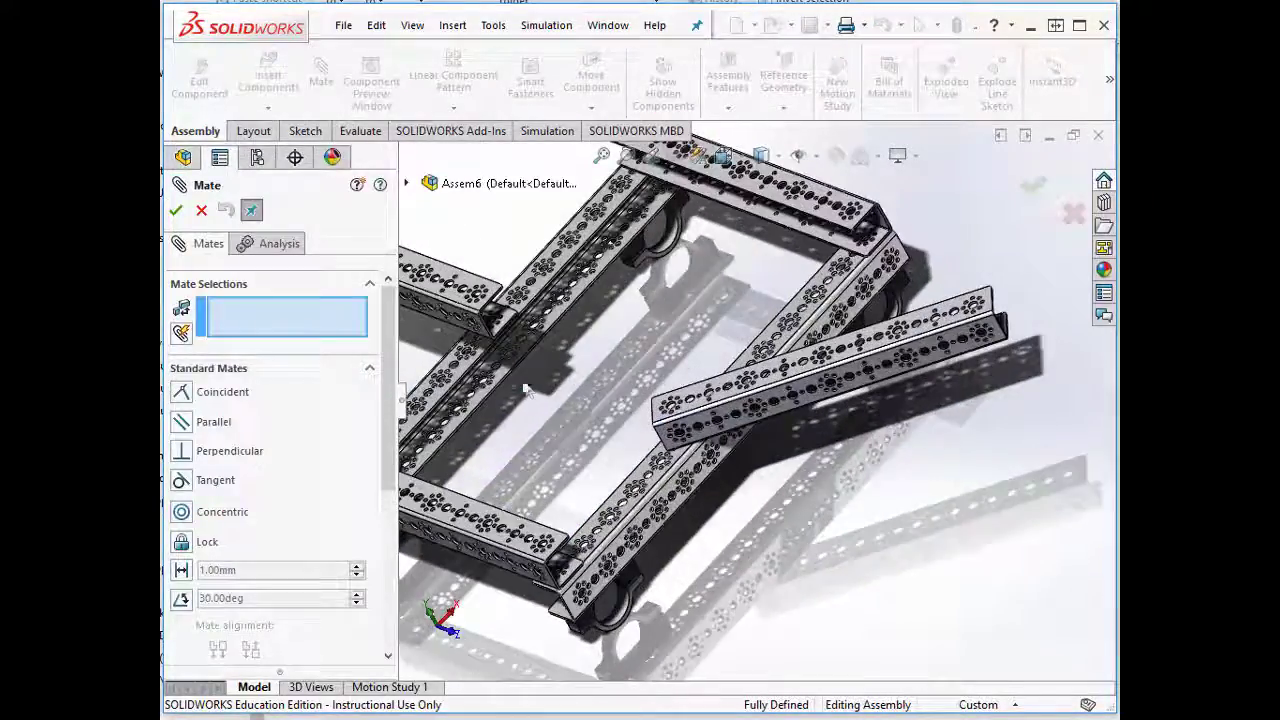
click(466, 372)
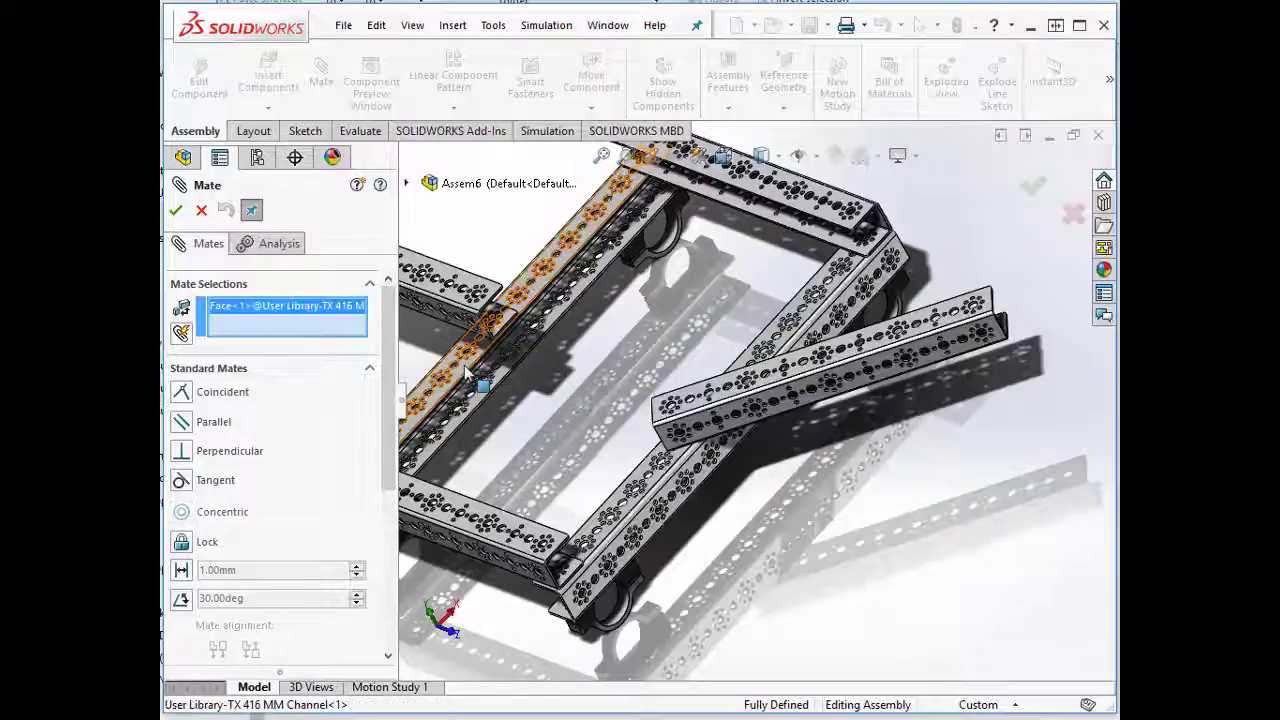
middle_drag(466, 372, 503, 365)
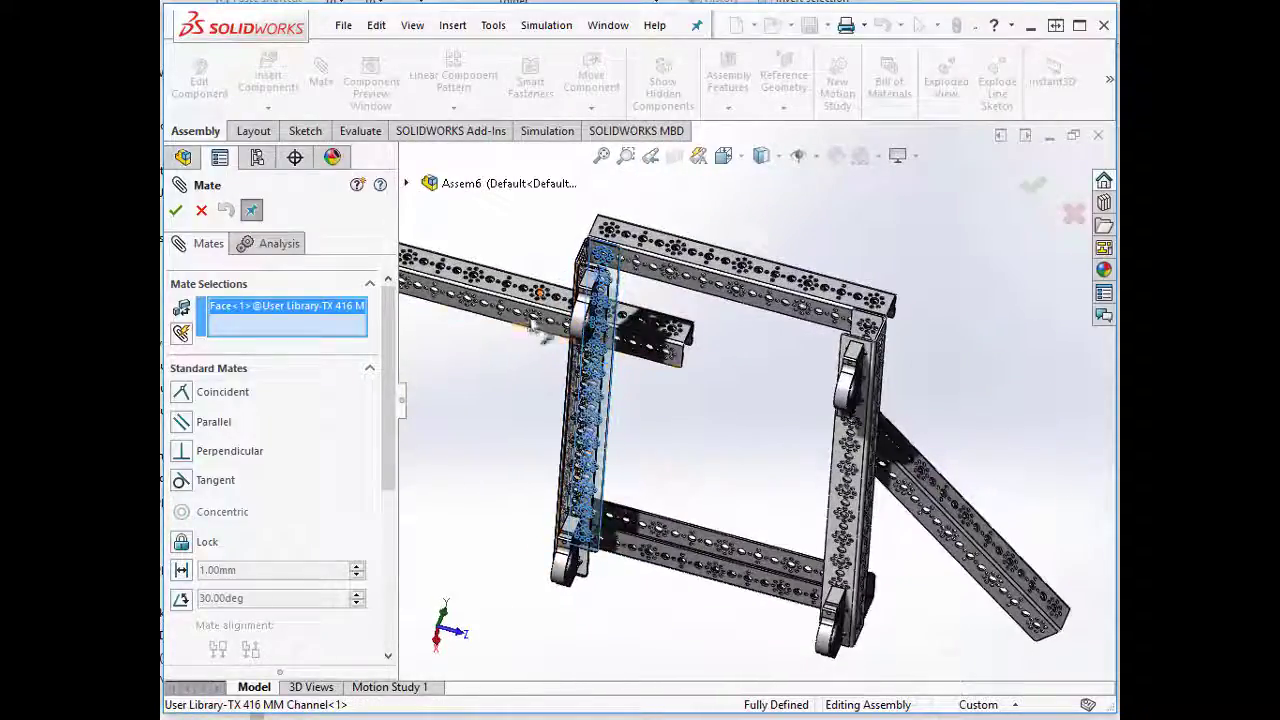
click(522, 328)
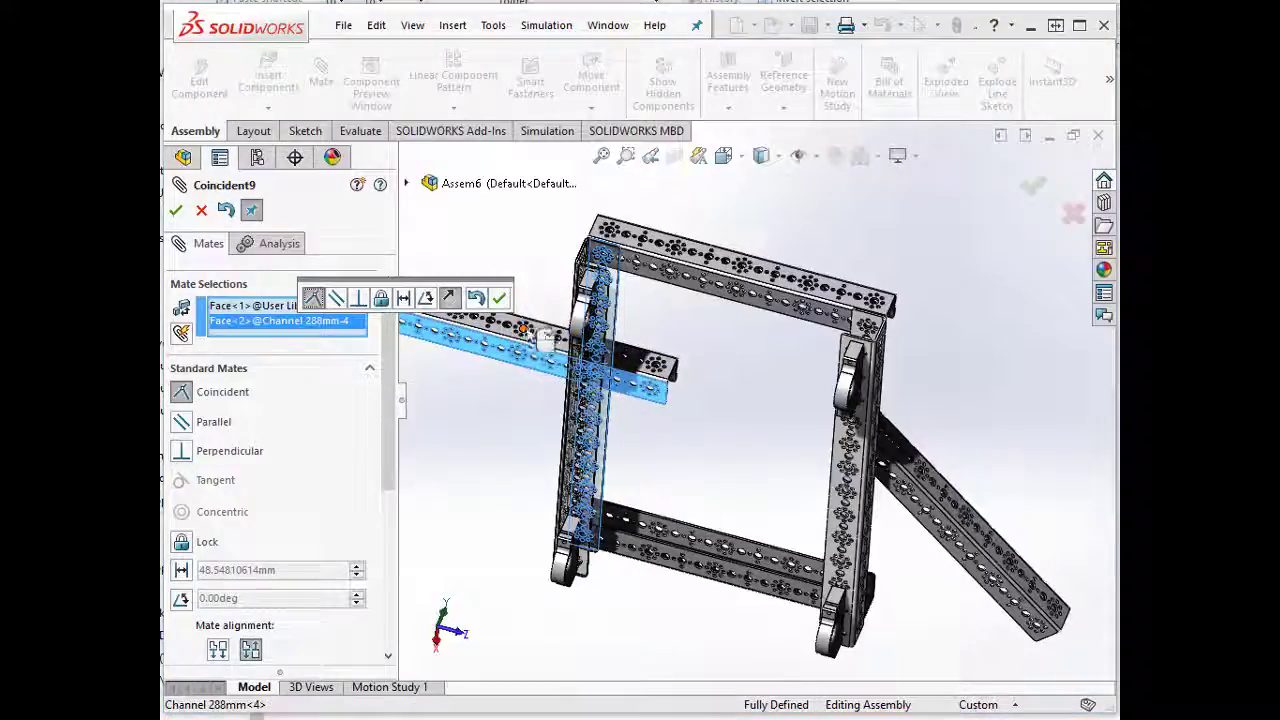
click(499, 299)
- Make the large end hole of the copied 288 mm channel concentric with a large hole in the 416 mm side channel
scroll(652, 409, down, 8)
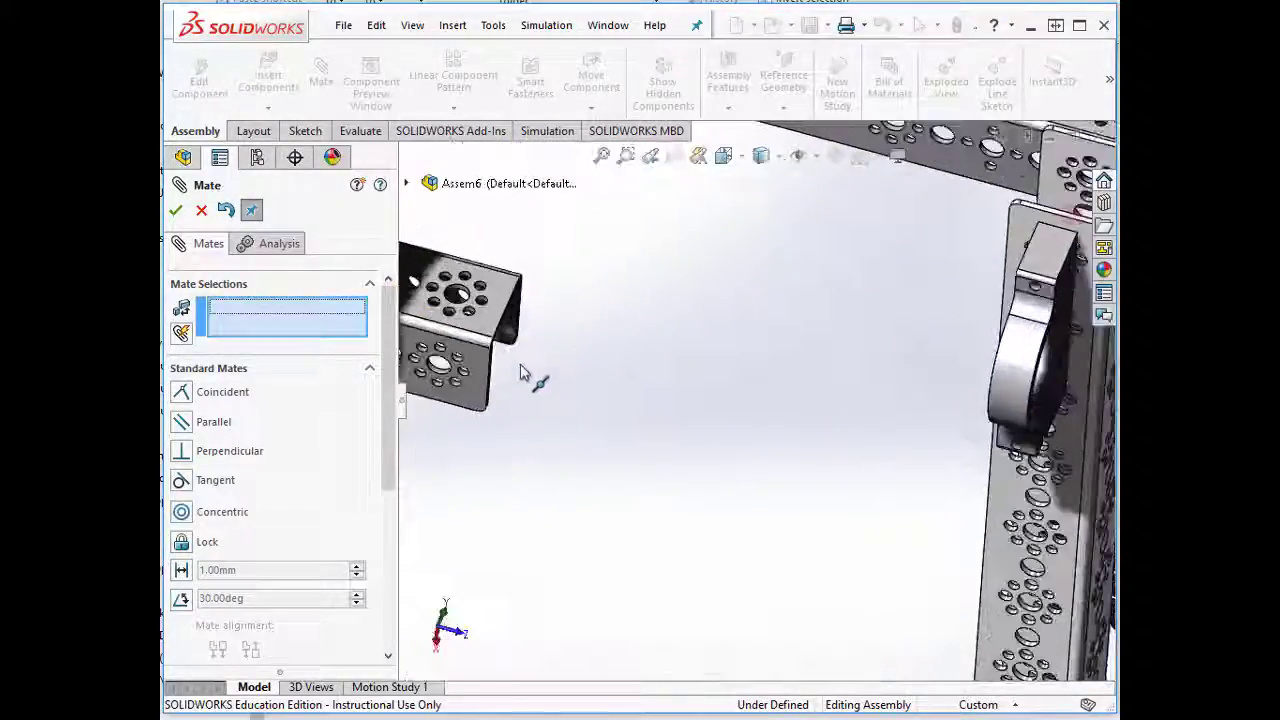
scroll(430, 372, down, 4)
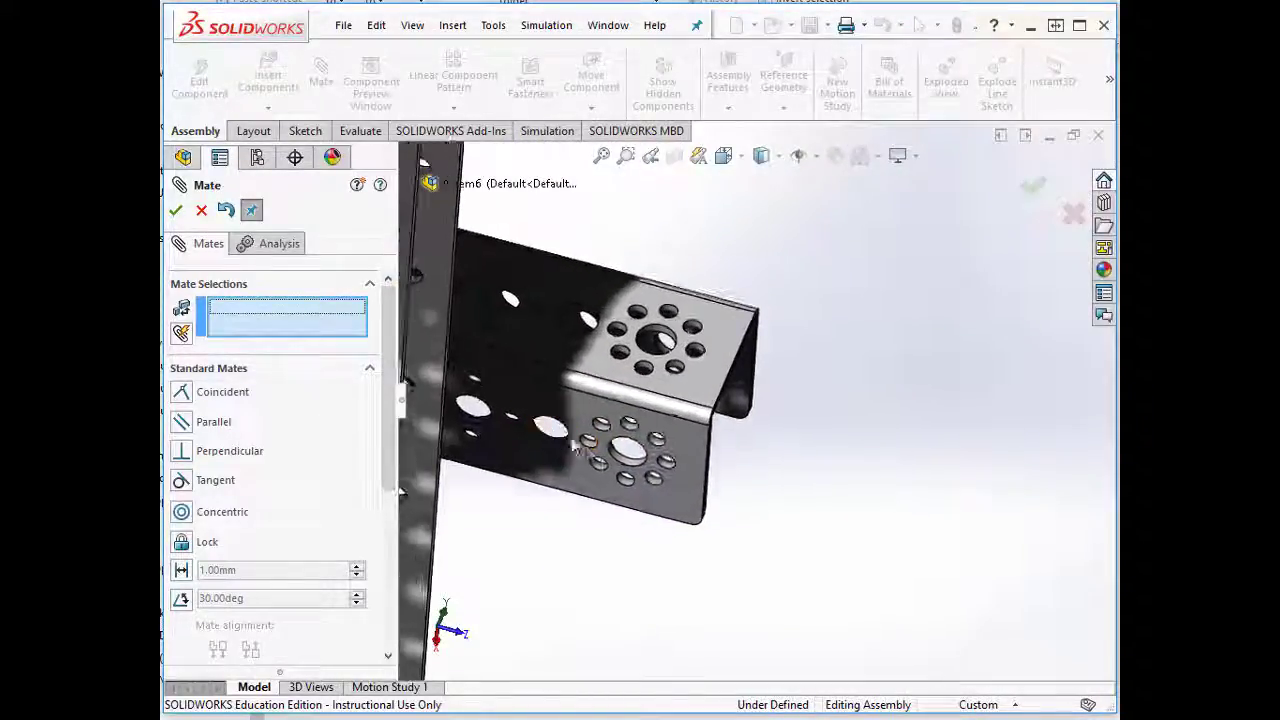
click(628, 468)
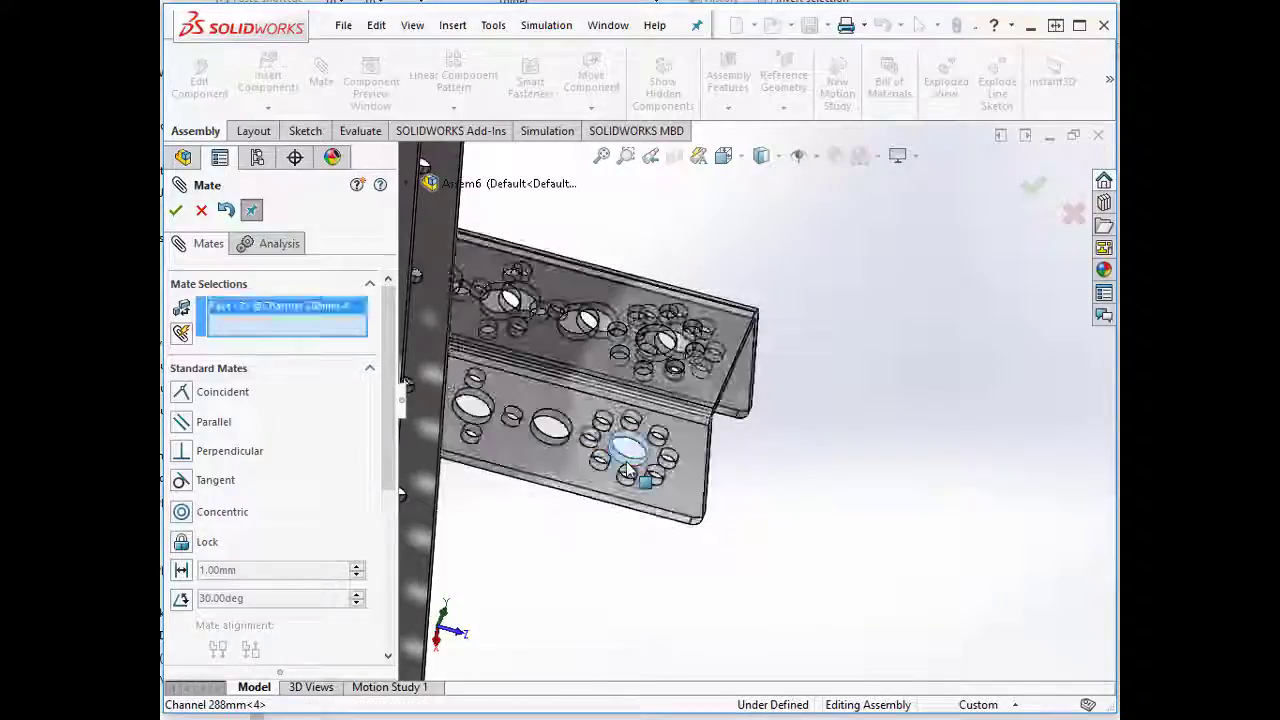
scroll(620, 466, up, 5)
scroll(618, 462, up, 3)
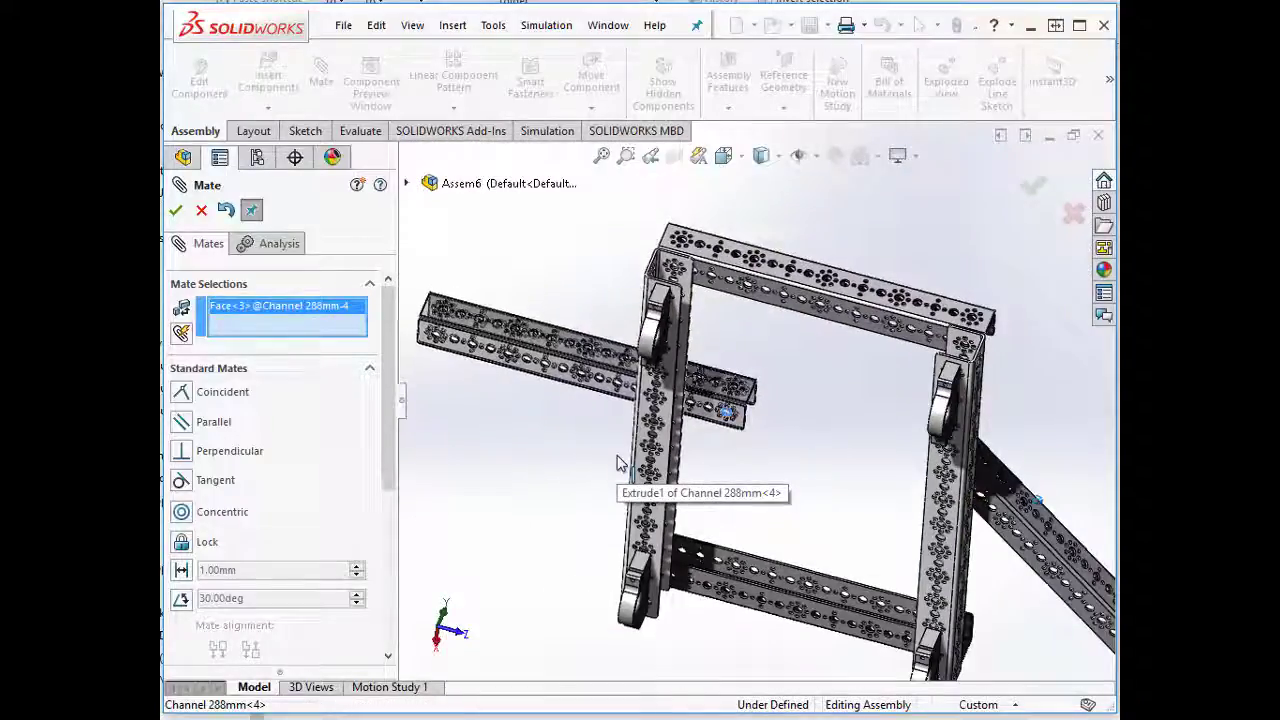
- Add a 45° angle mate between the copied channel's side face and the 416 mm channel's outer side face, and finish mating
text(45)
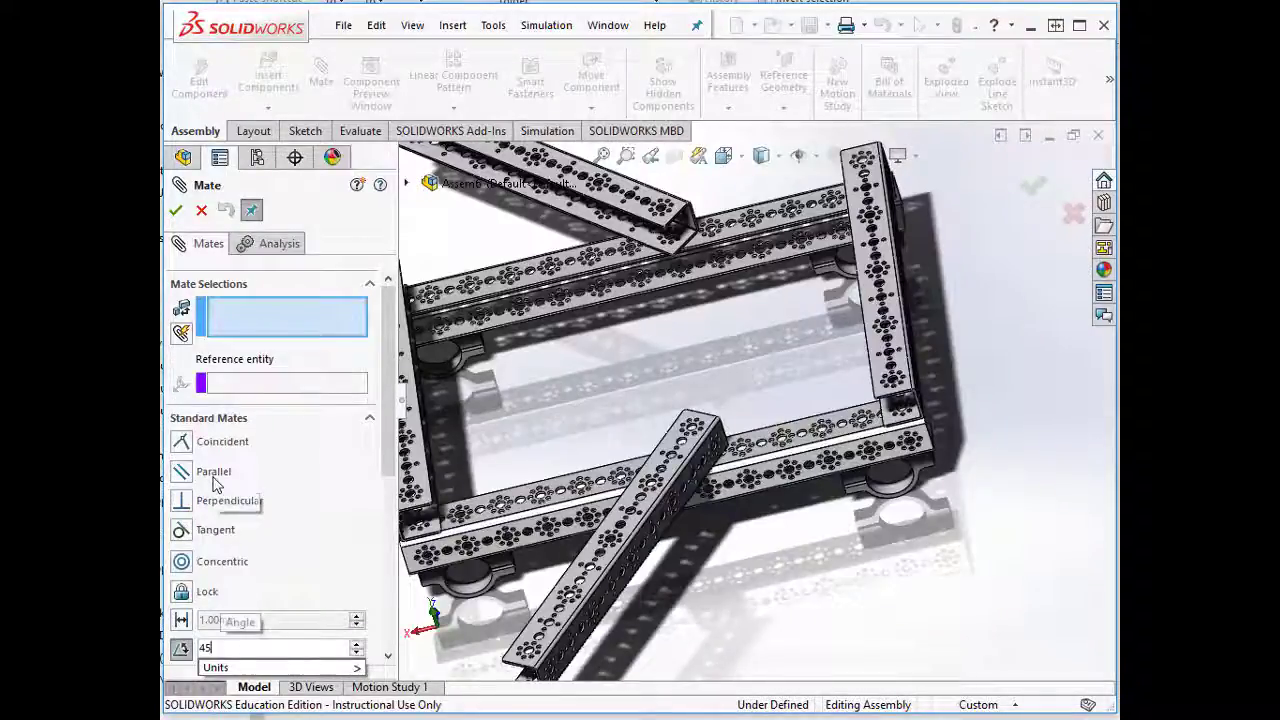
click(705, 495)
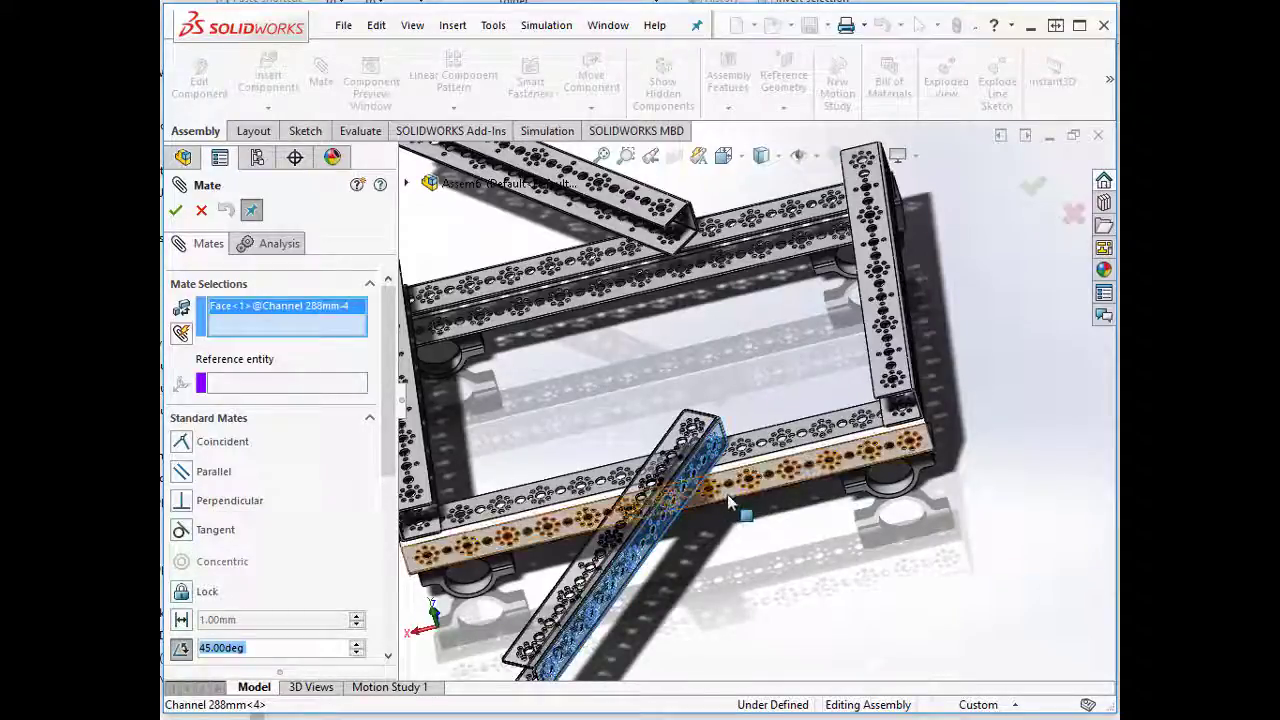
click(729, 504)
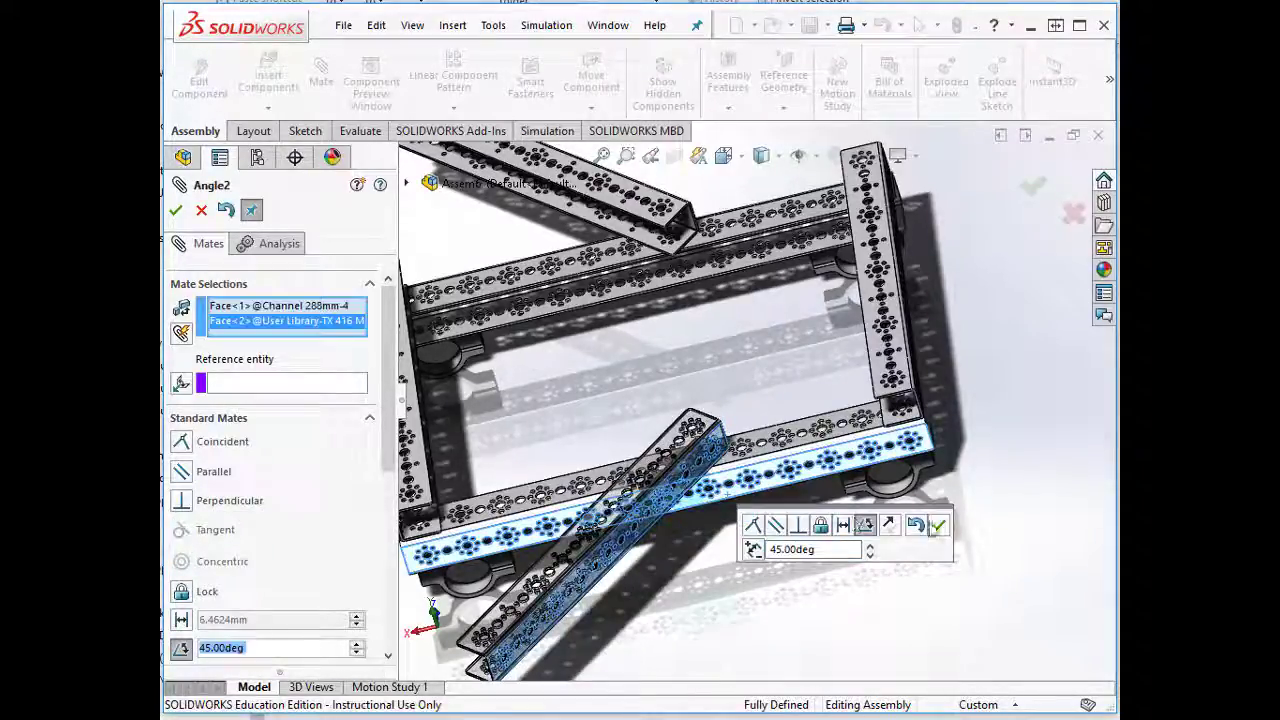
click(942, 526)
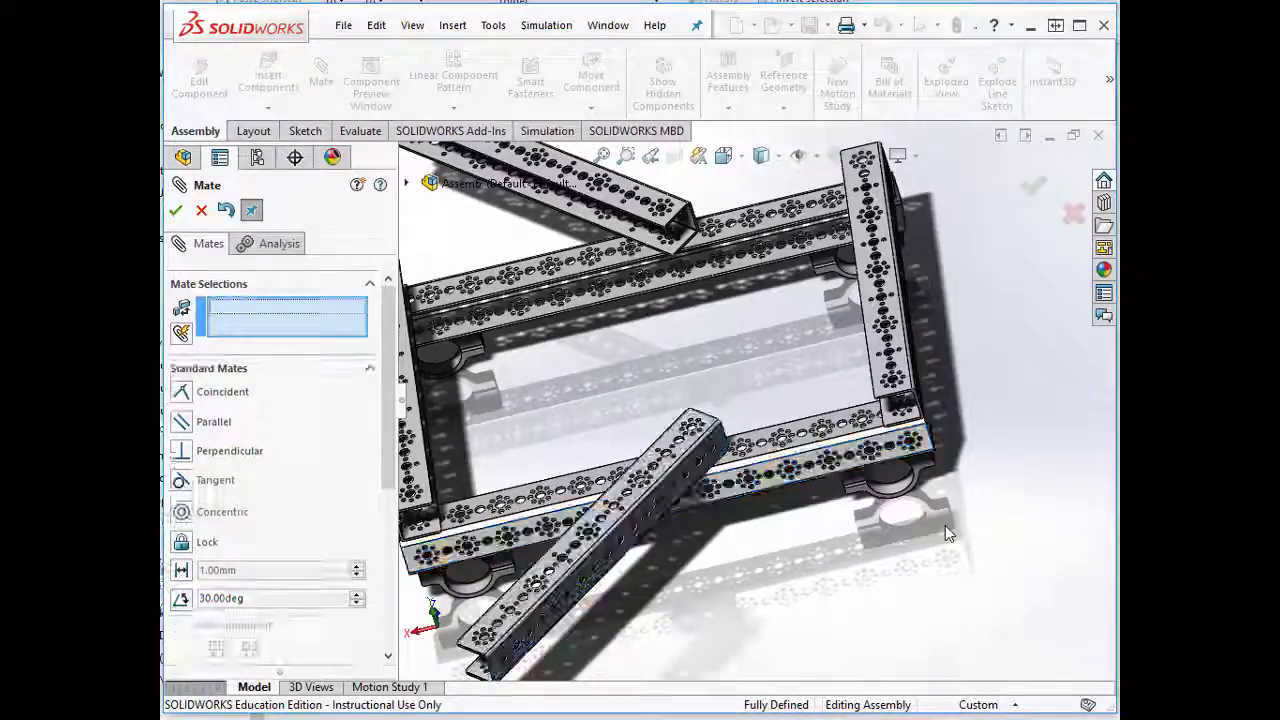
scroll(911, 532, up, 5)
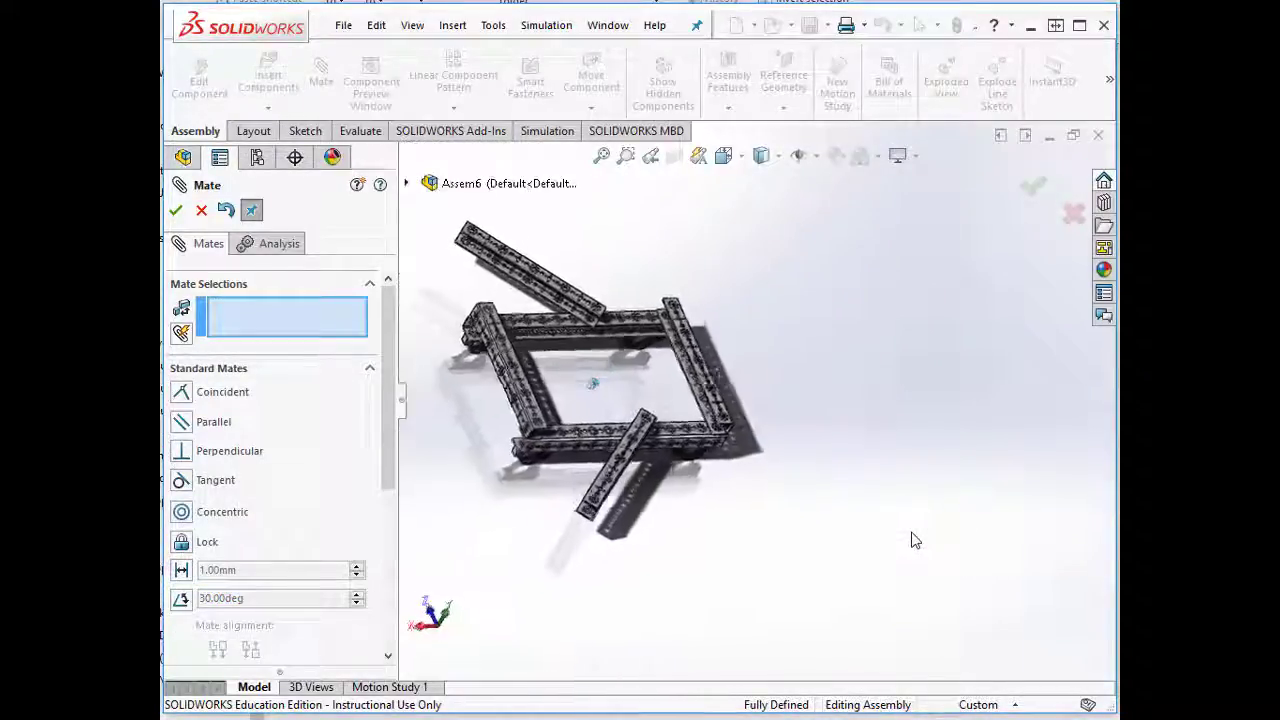
middle_drag(911, 532, 843, 507)
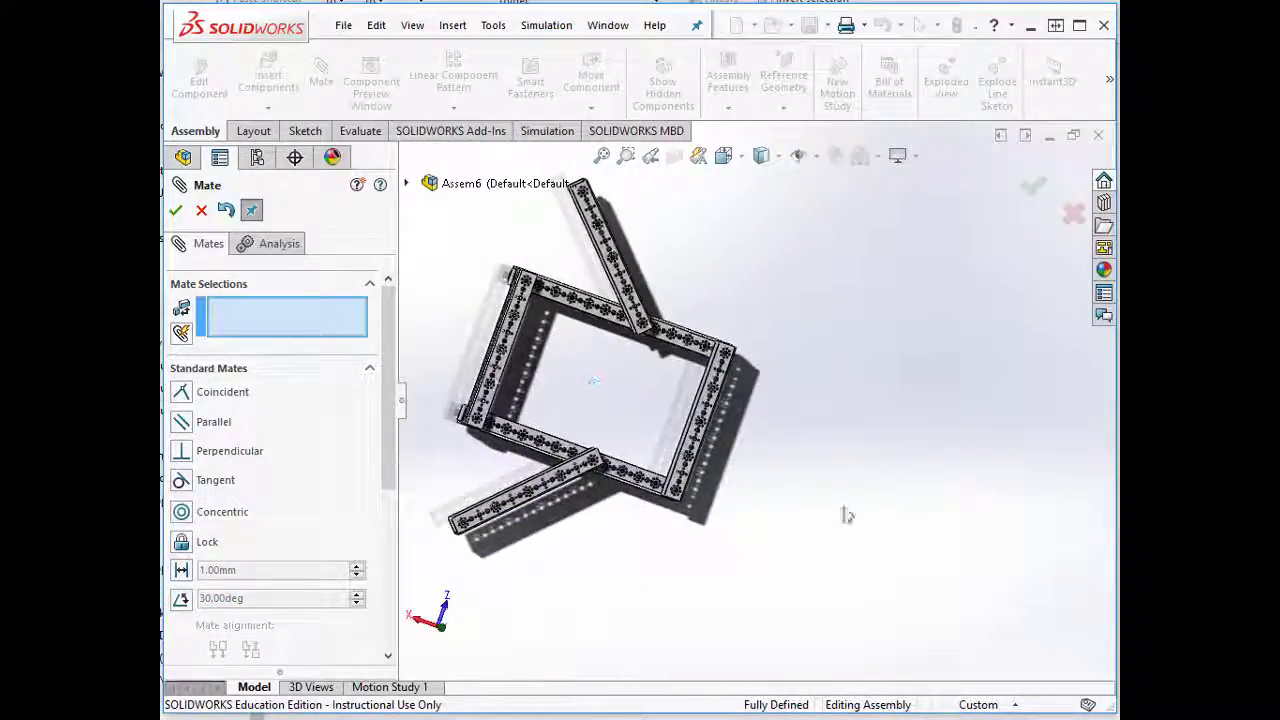
click(176, 211)
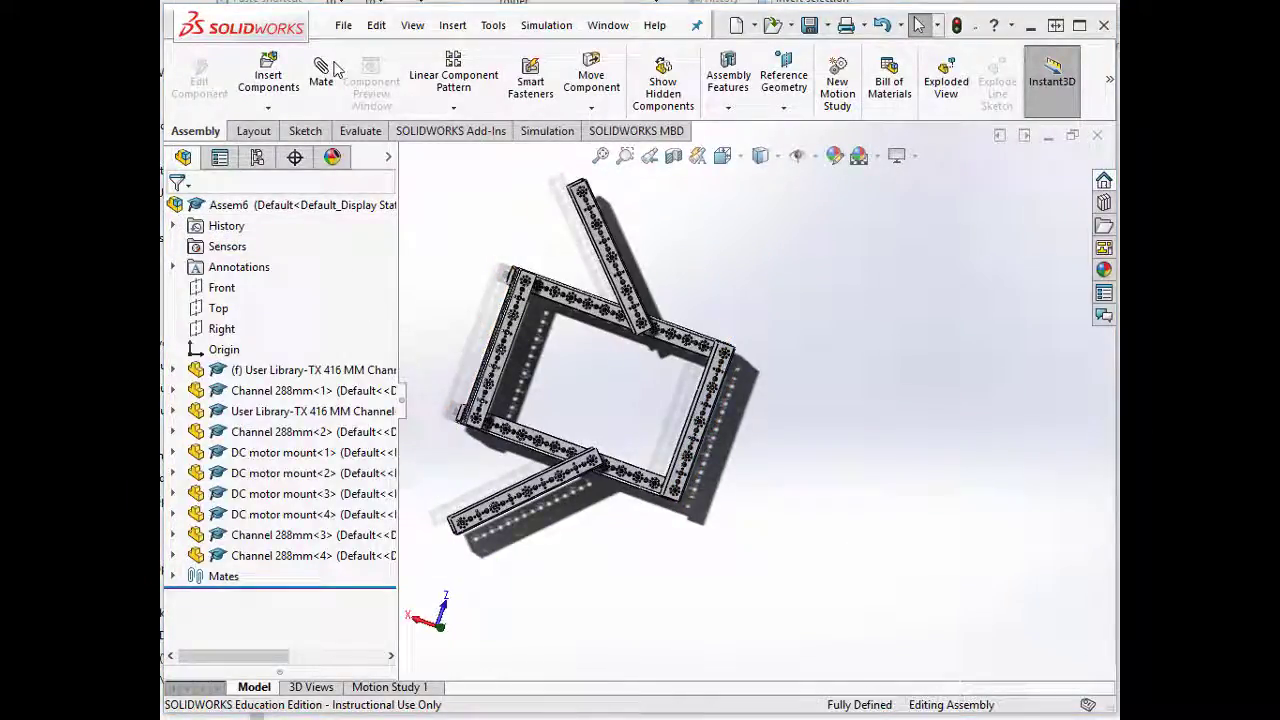
- Insert the Bracket flat.SLDPRT part and place it inside the chassis frame
click(276, 77)
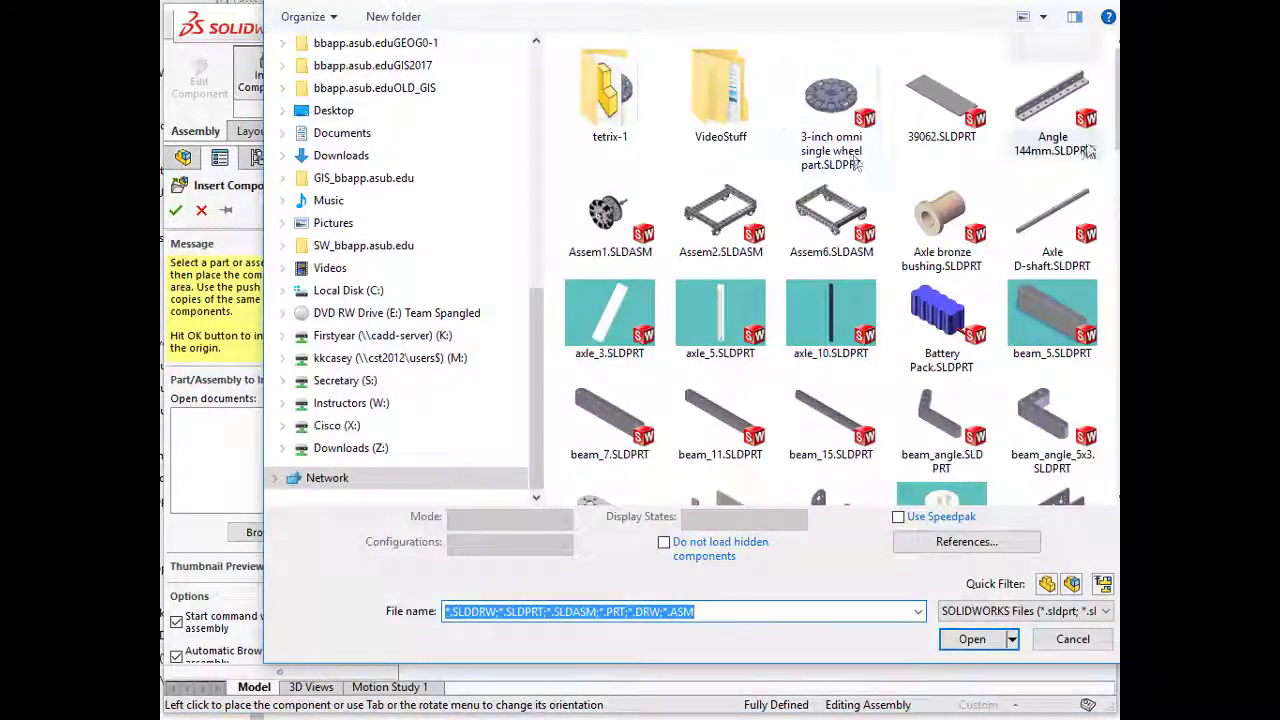
scroll(825, 270, down, 3)
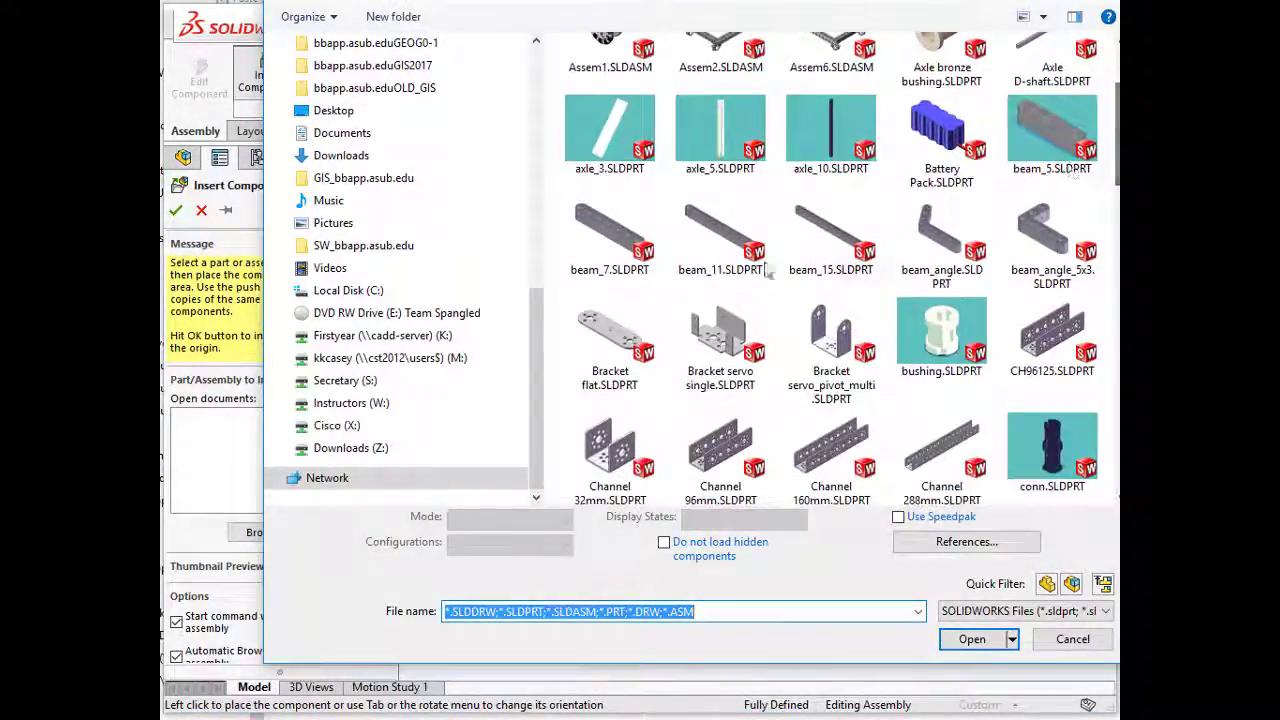
click(620, 338)
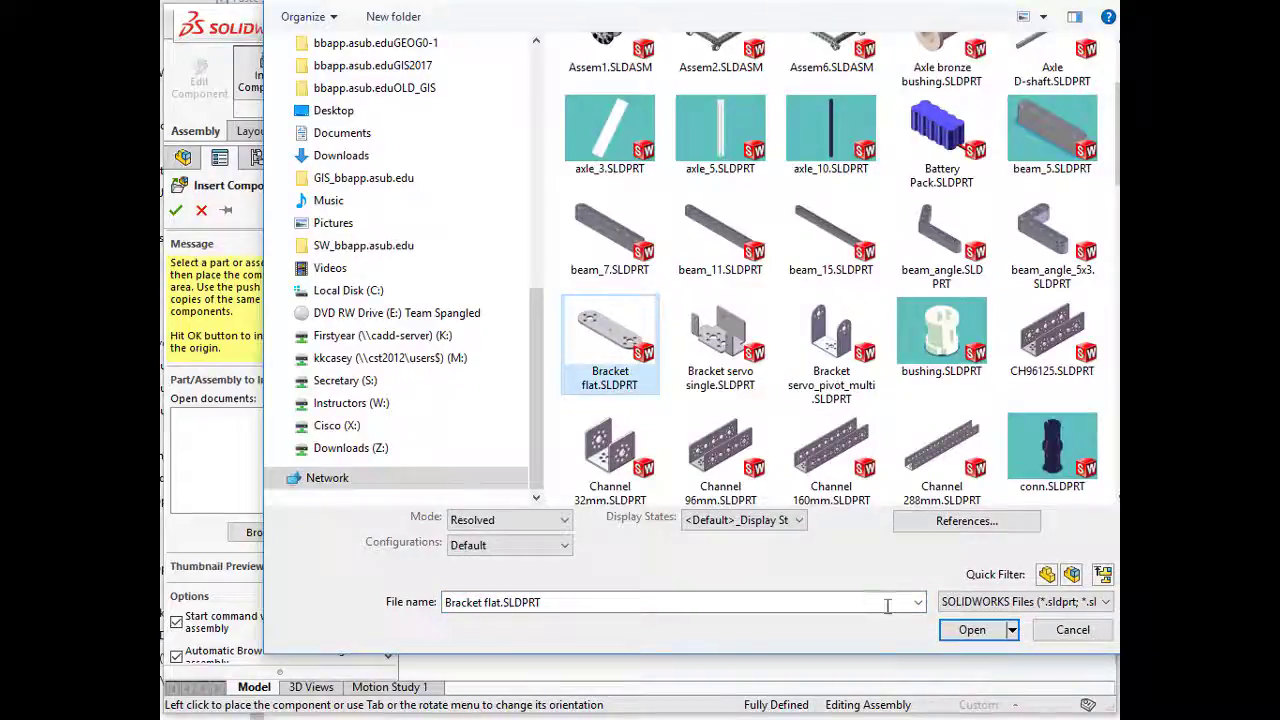
click(966, 629)
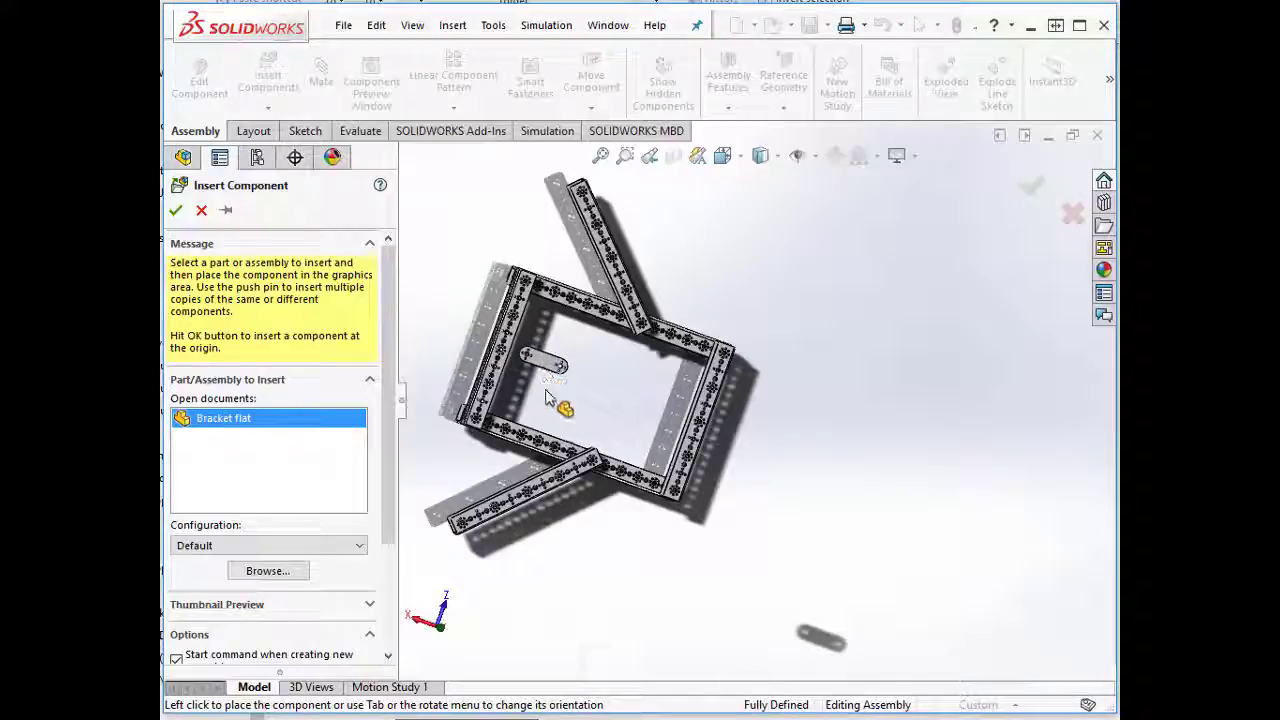
click(563, 405)
- Mate the flat bracket's large end hole concentric with the centre hole of the cross channel's second hole cluster
middle_drag(564, 424, 533, 341)
scroll(532, 342, down, 3)
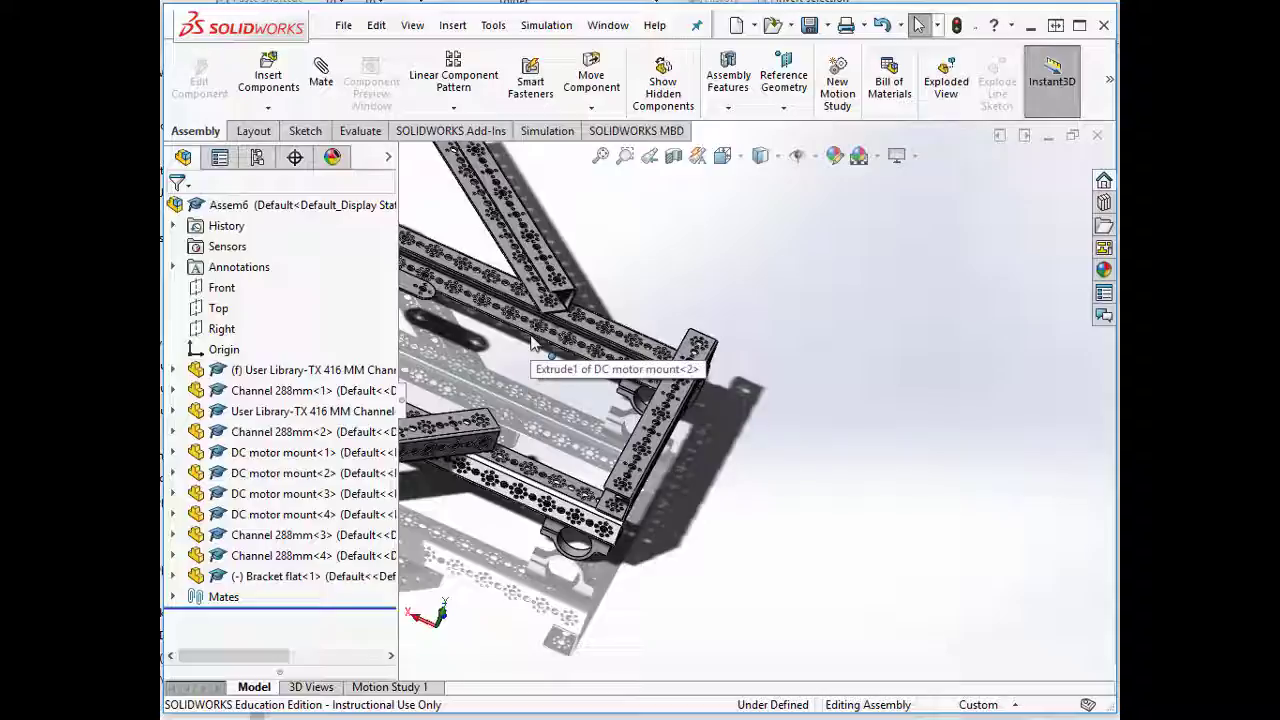
scroll(532, 342, down, 6)
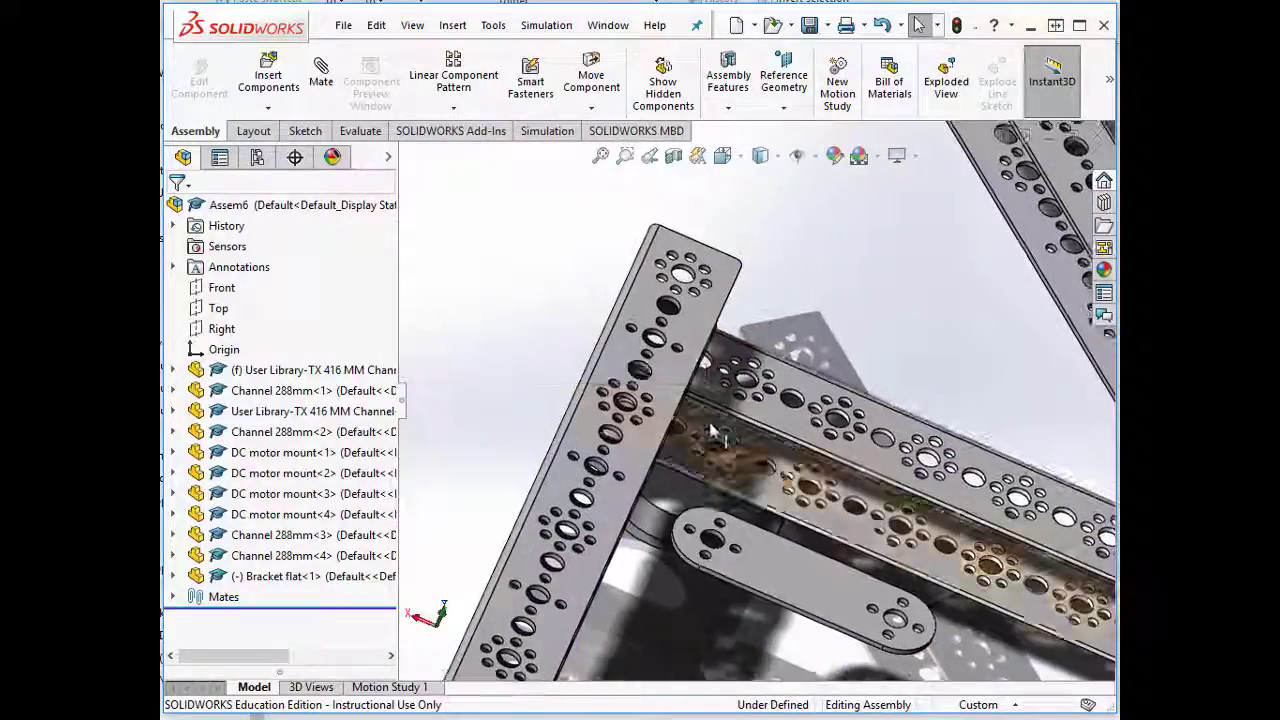
middle_drag(713, 434, 718, 431)
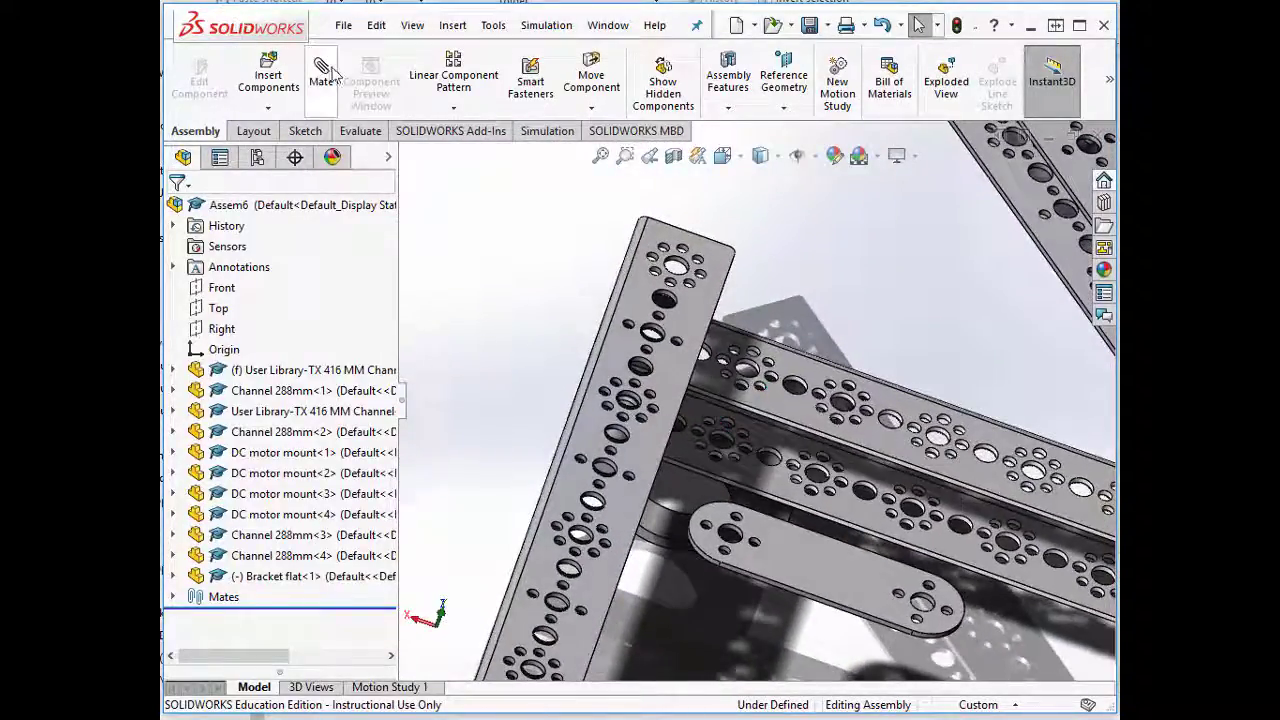
click(324, 74)
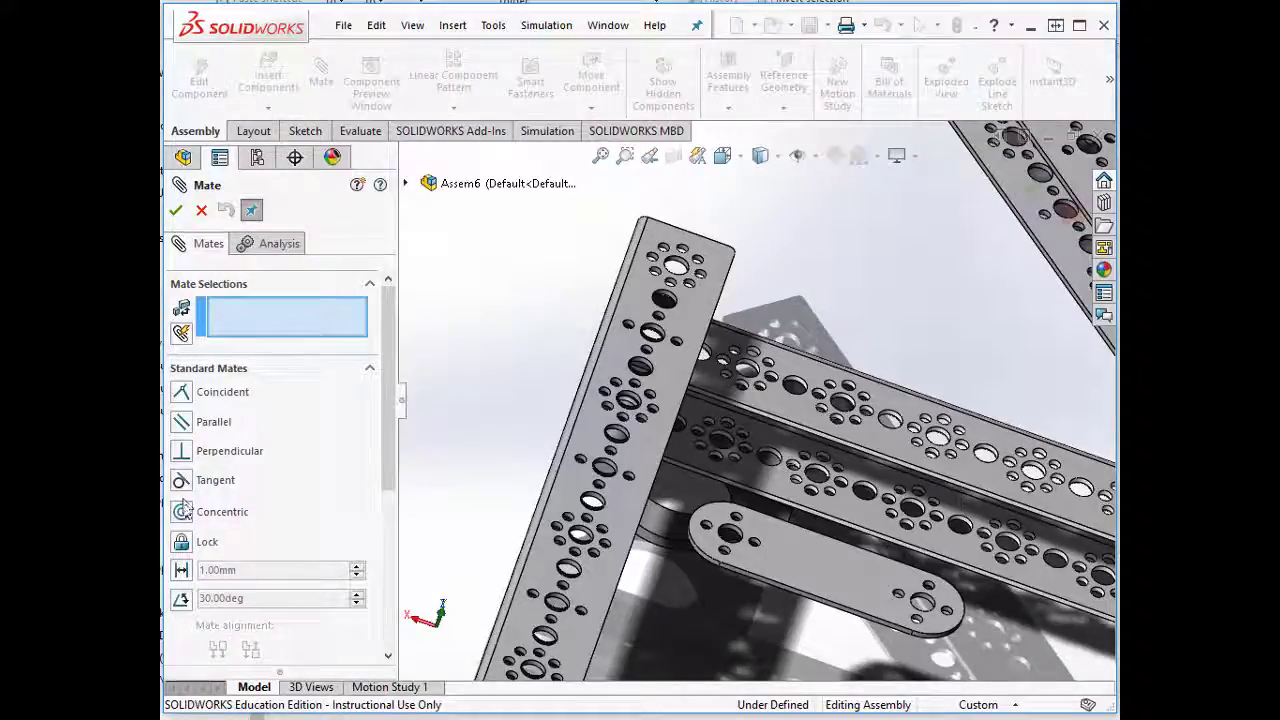
scroll(753, 540, down, 2)
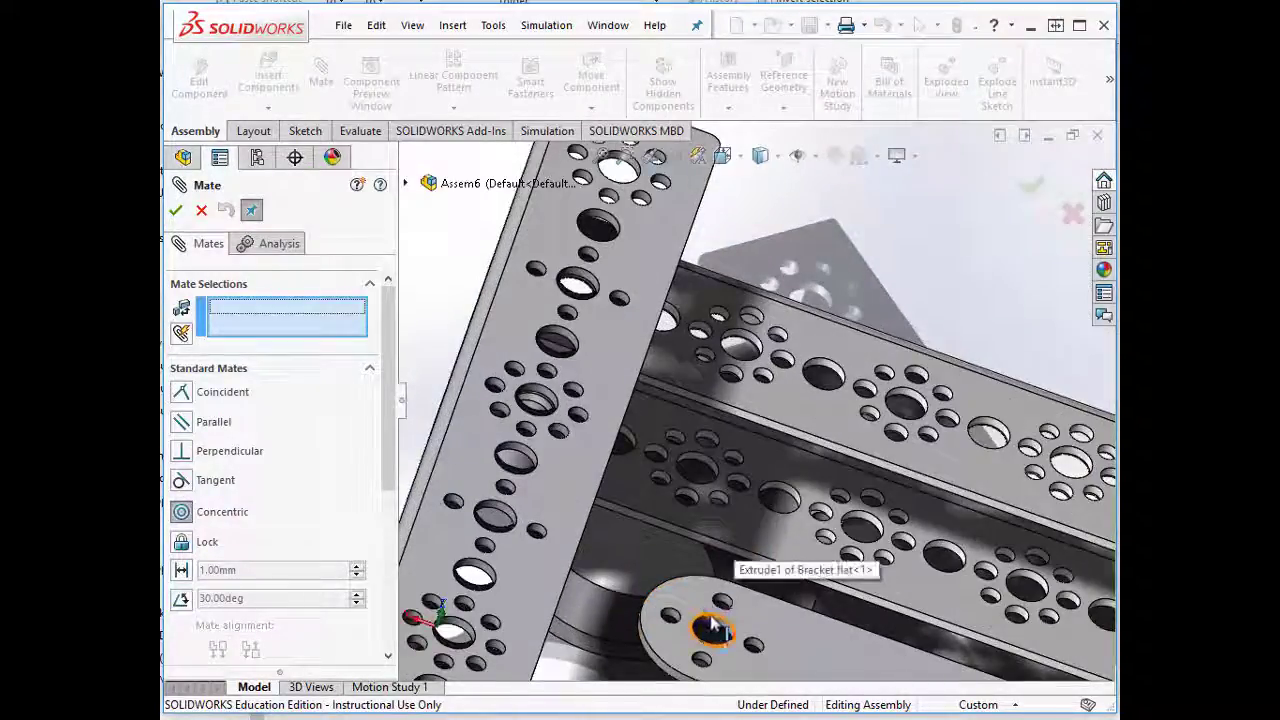
click(712, 620)
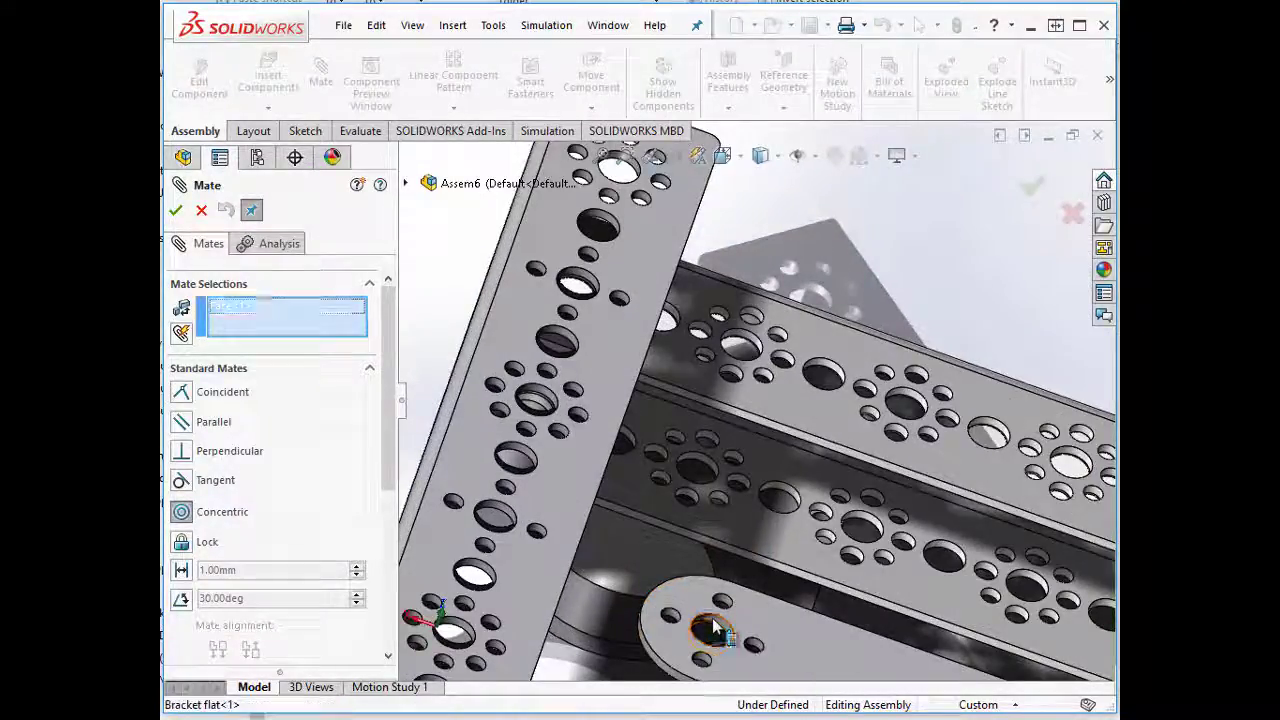
click(547, 399)
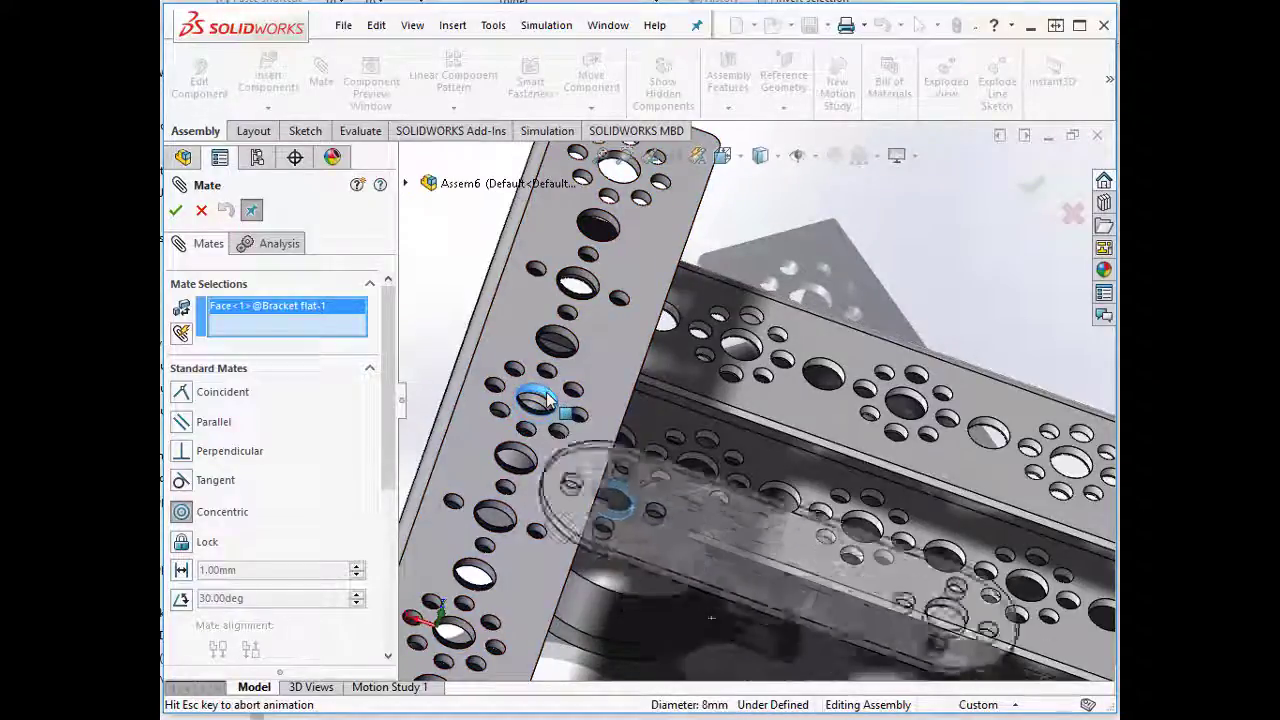
click(523, 353)
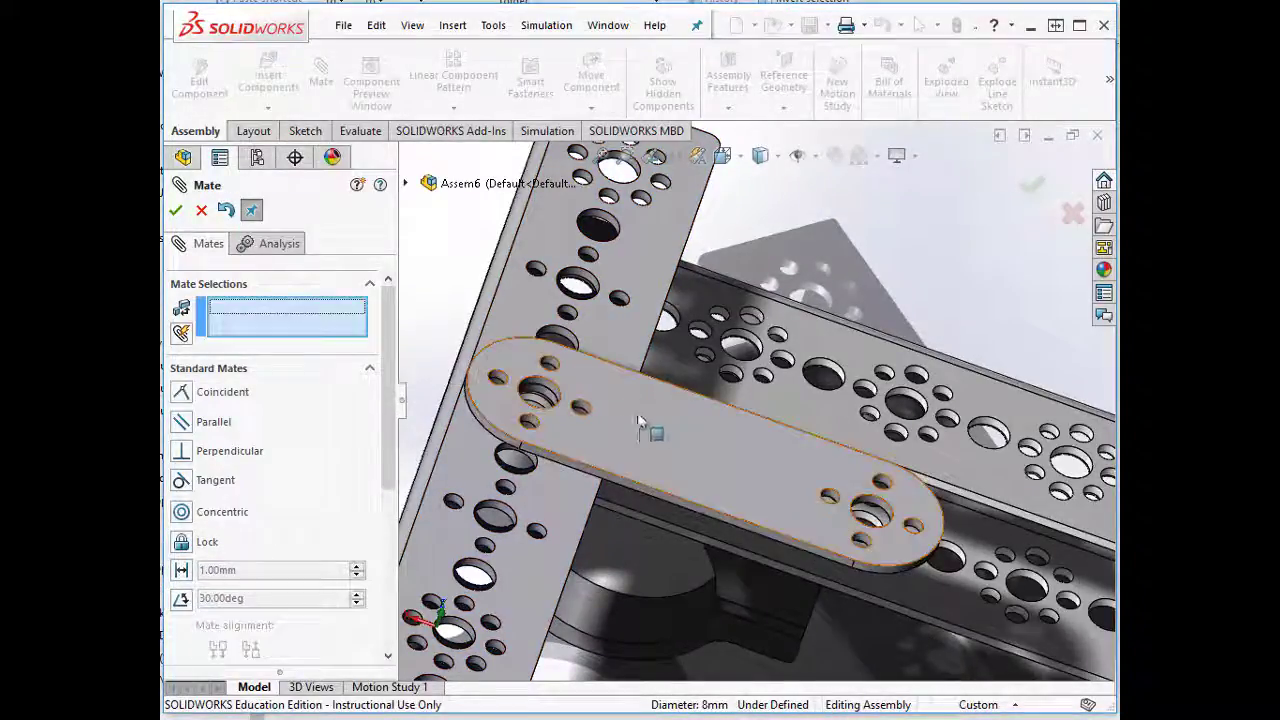
- Add a 5 mm distance mate between the 288 mm cross channel's upper face and the flat bracket's underside, and finish mating
drag(639, 422, 435, 270)
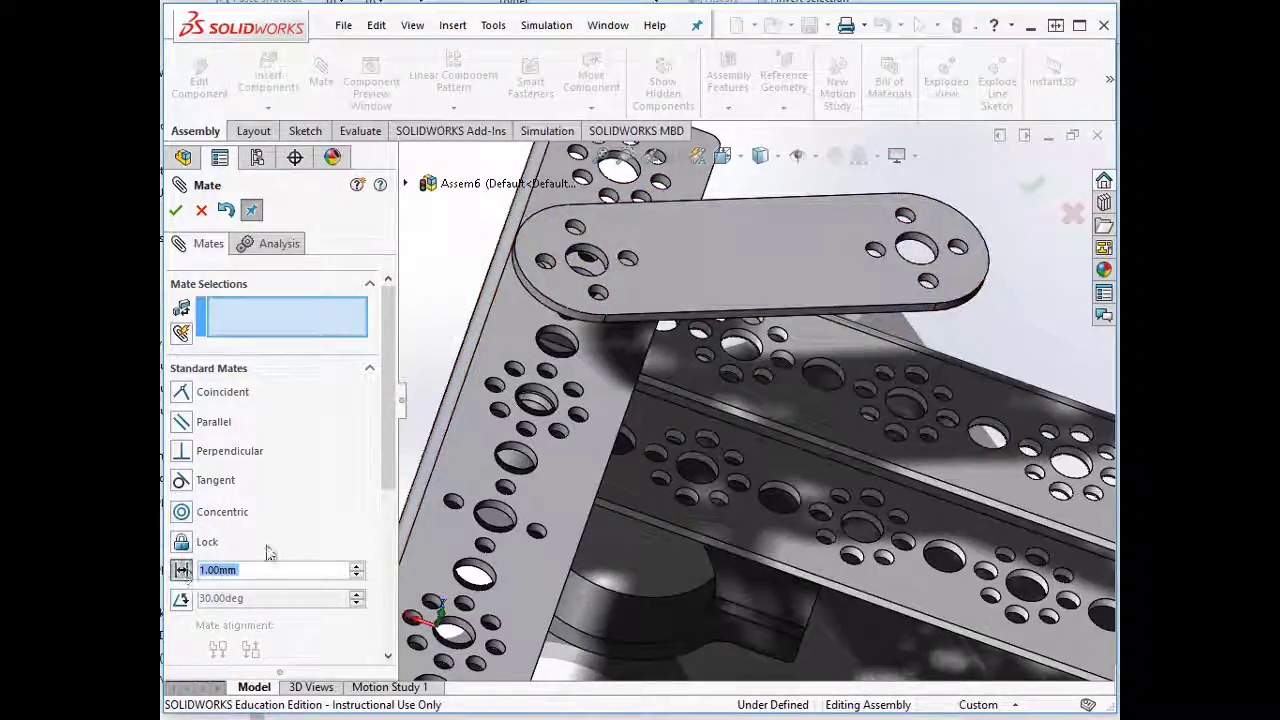
text(5)
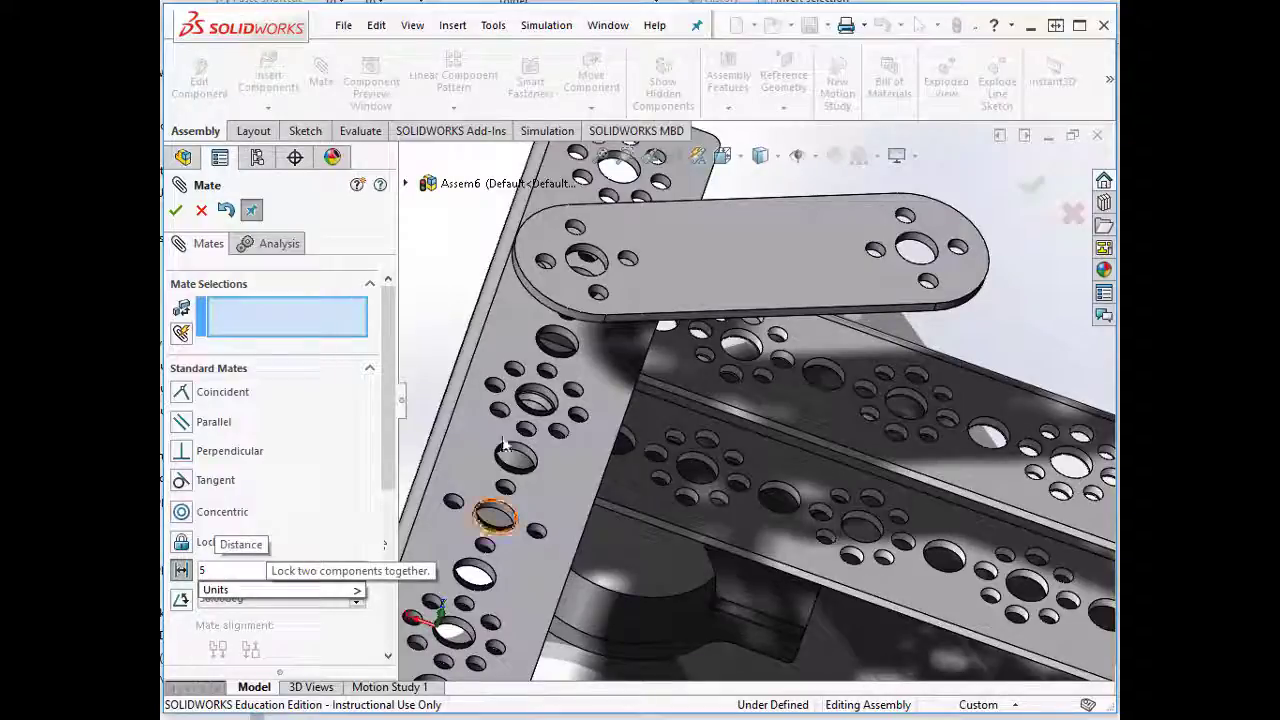
click(331, 321)
click(573, 470)
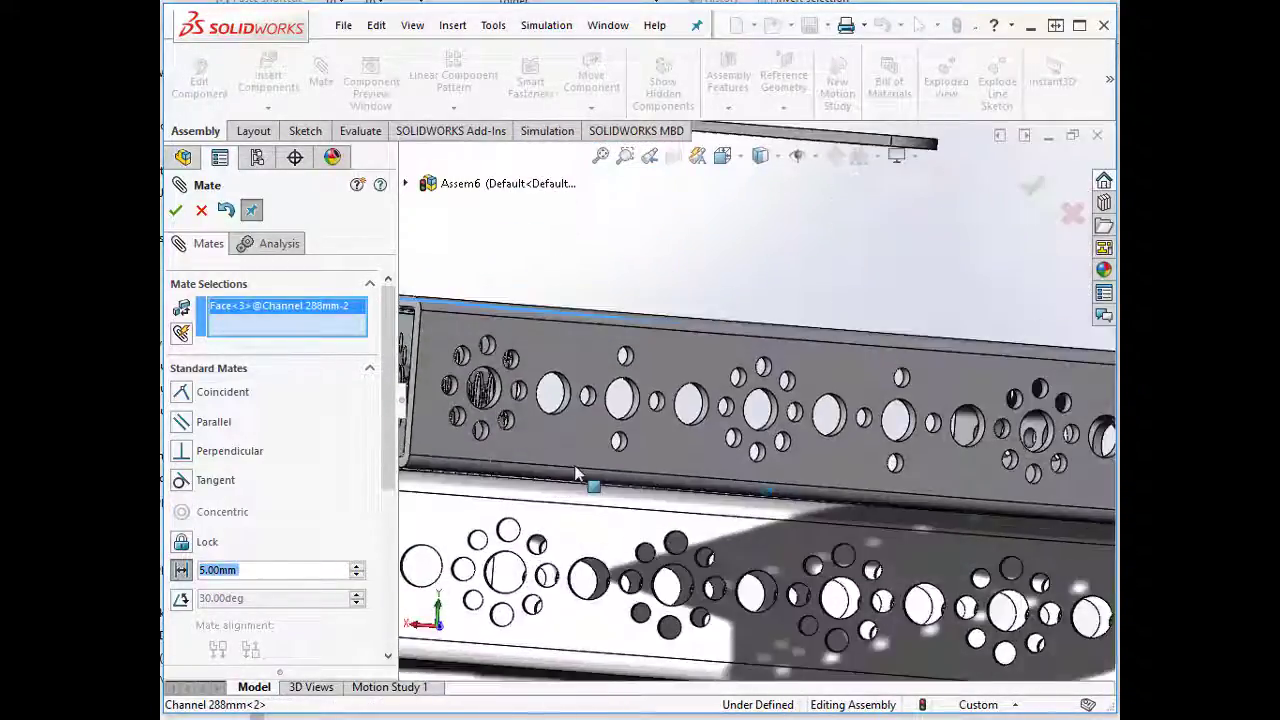
middle_drag(575, 473, 586, 449)
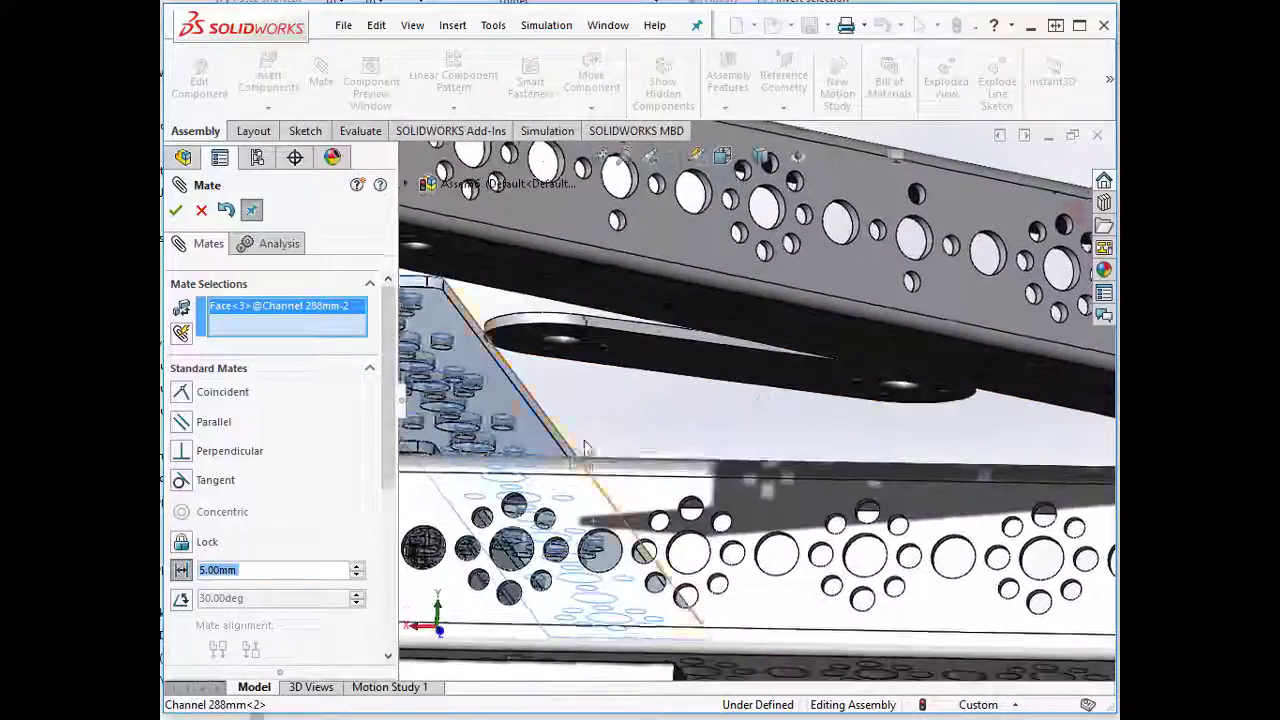
click(655, 364)
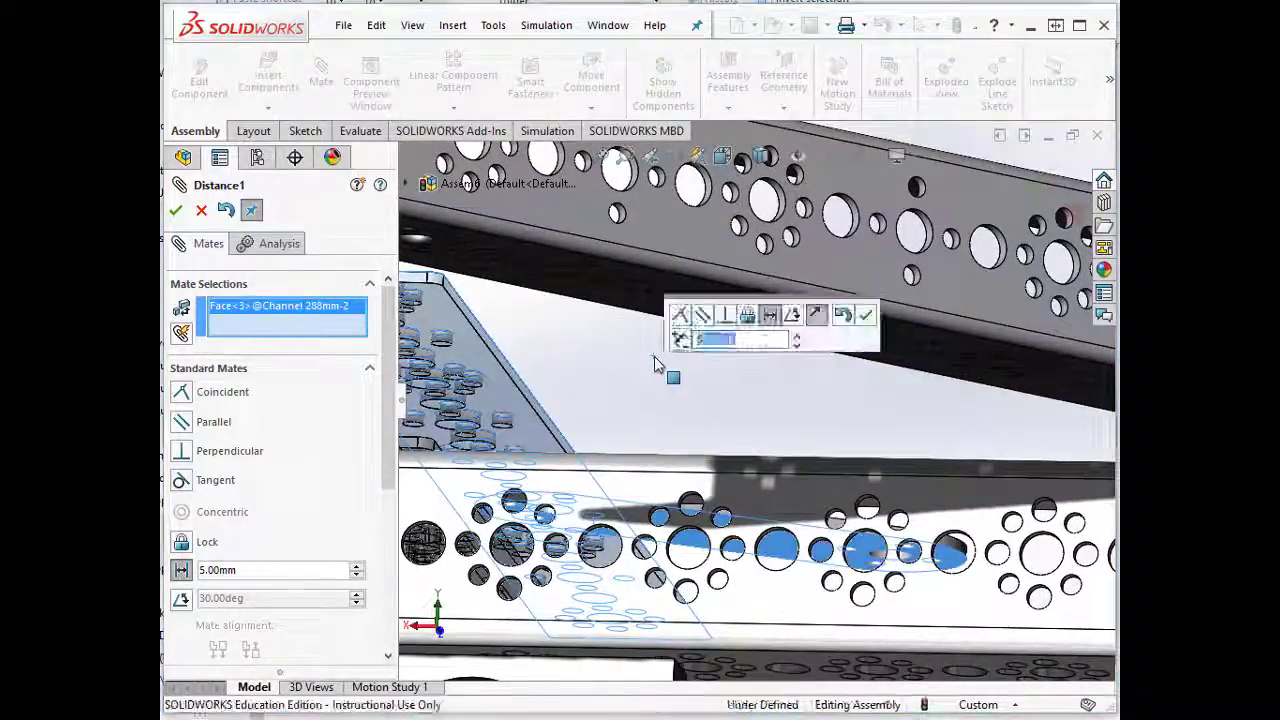
scroll(809, 411, up, 2)
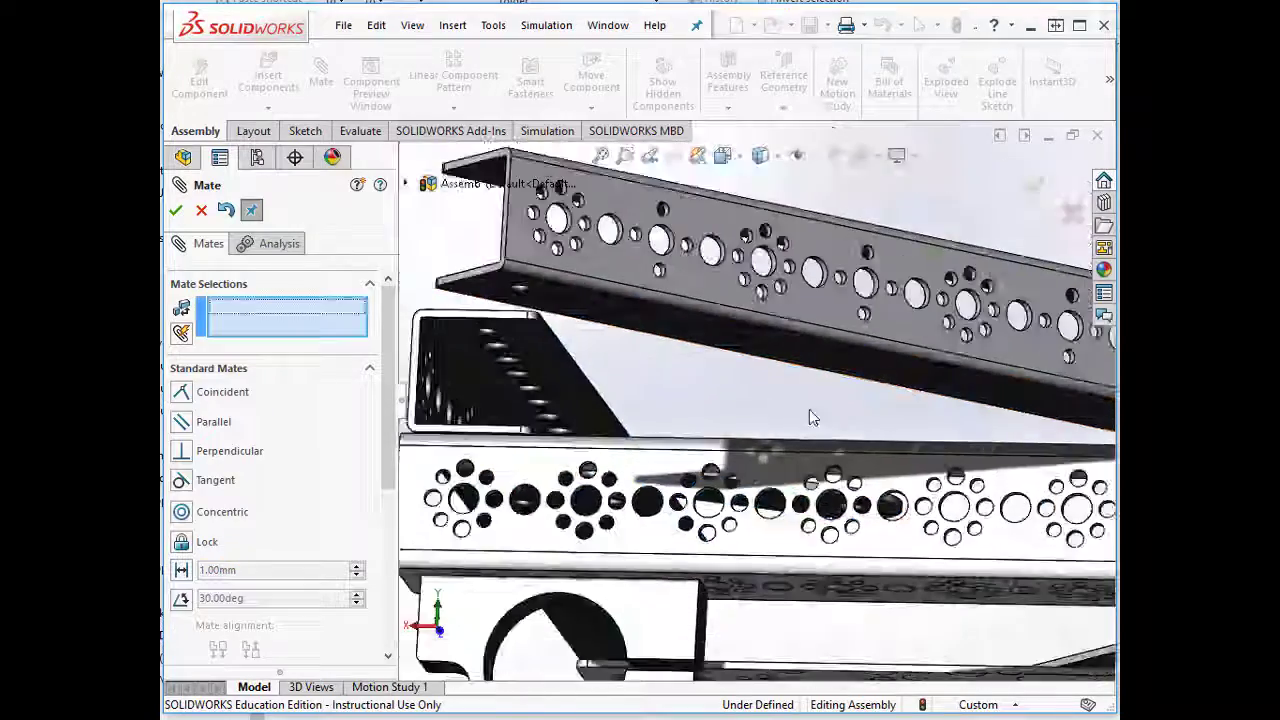
middle_drag(811, 417, 813, 419)
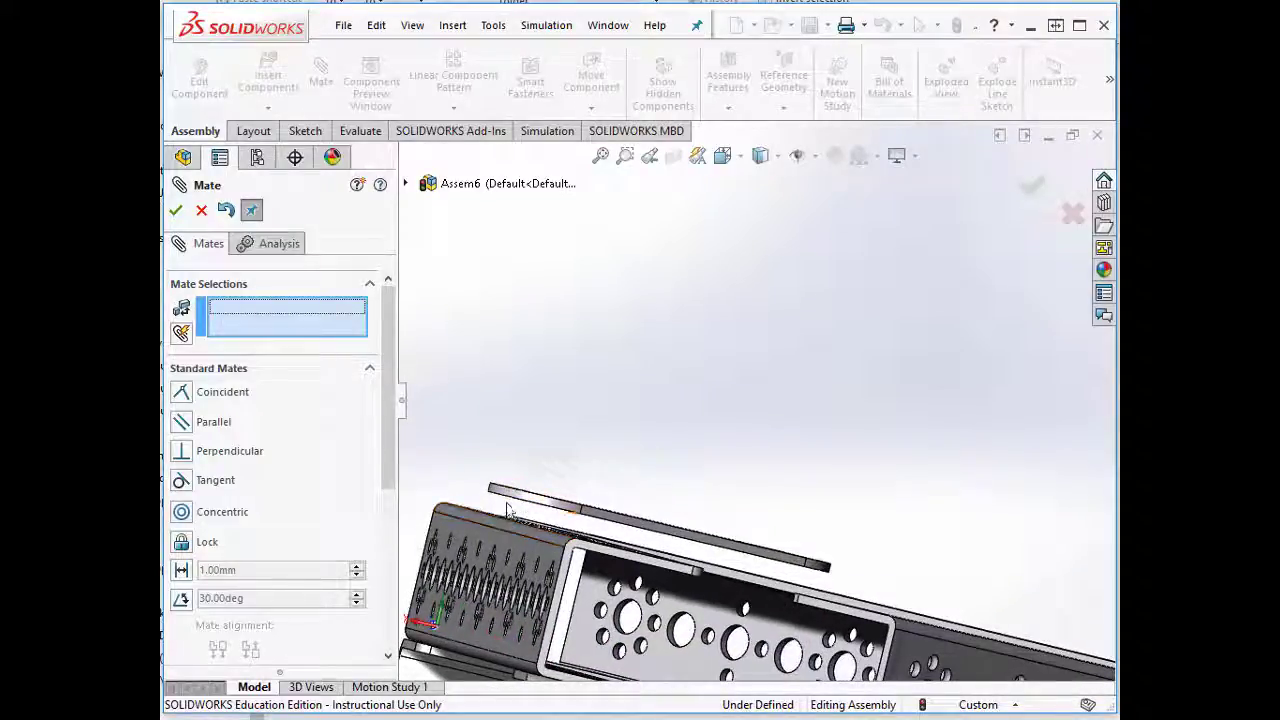
click(178, 212)
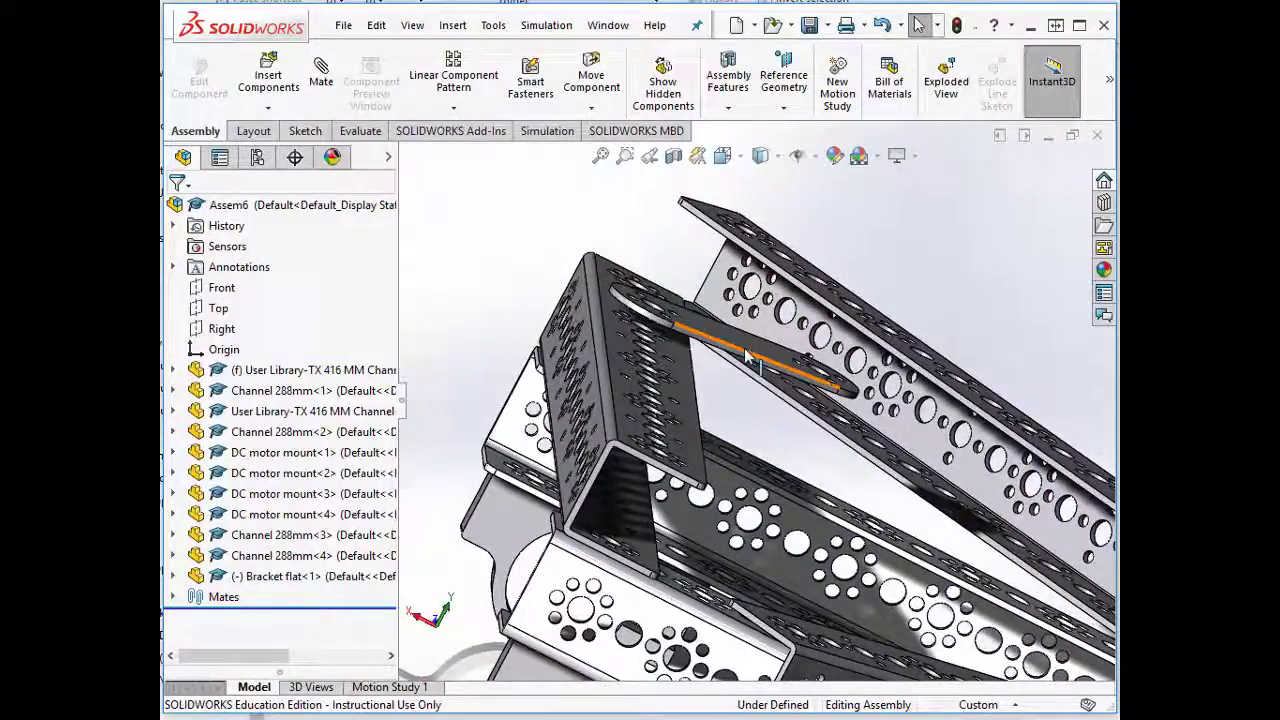
- Swing the flat bracket roughly into line, add a parallel mate between its long side face and the 288 mm cross channel's end face, and finish mating
drag(748, 355, 845, 420)
click(476, 320)
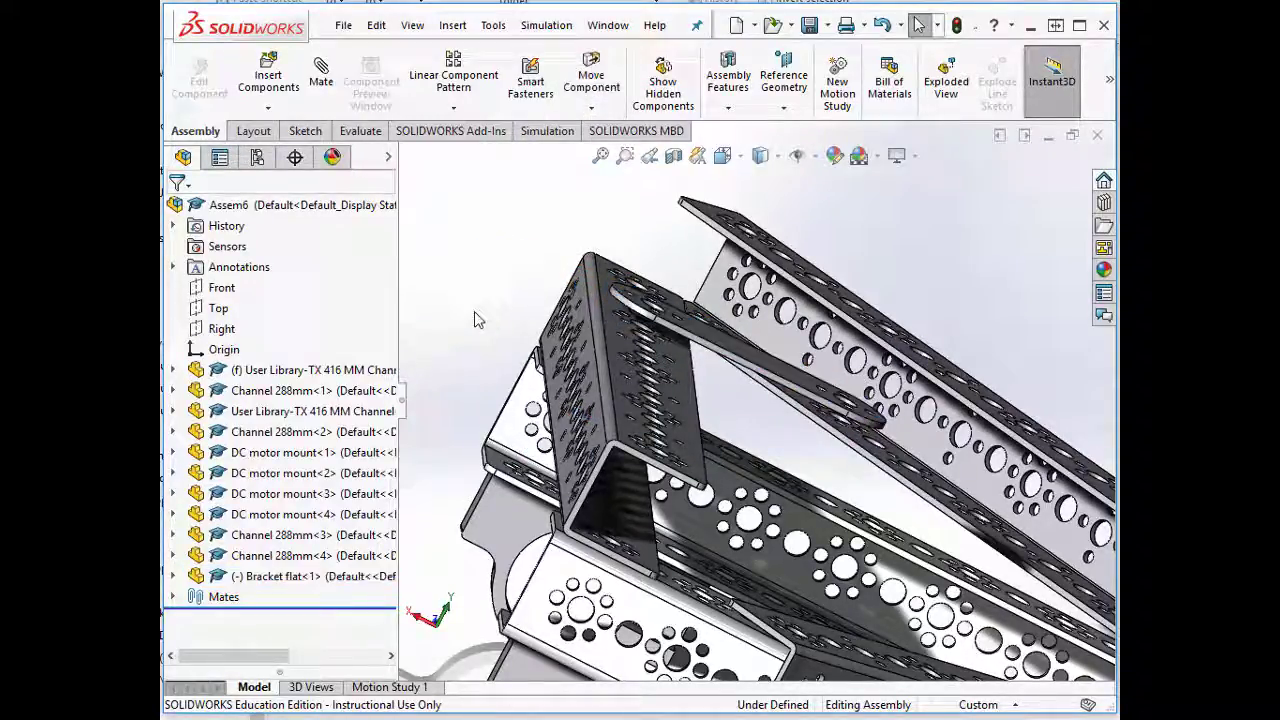
click(320, 80)
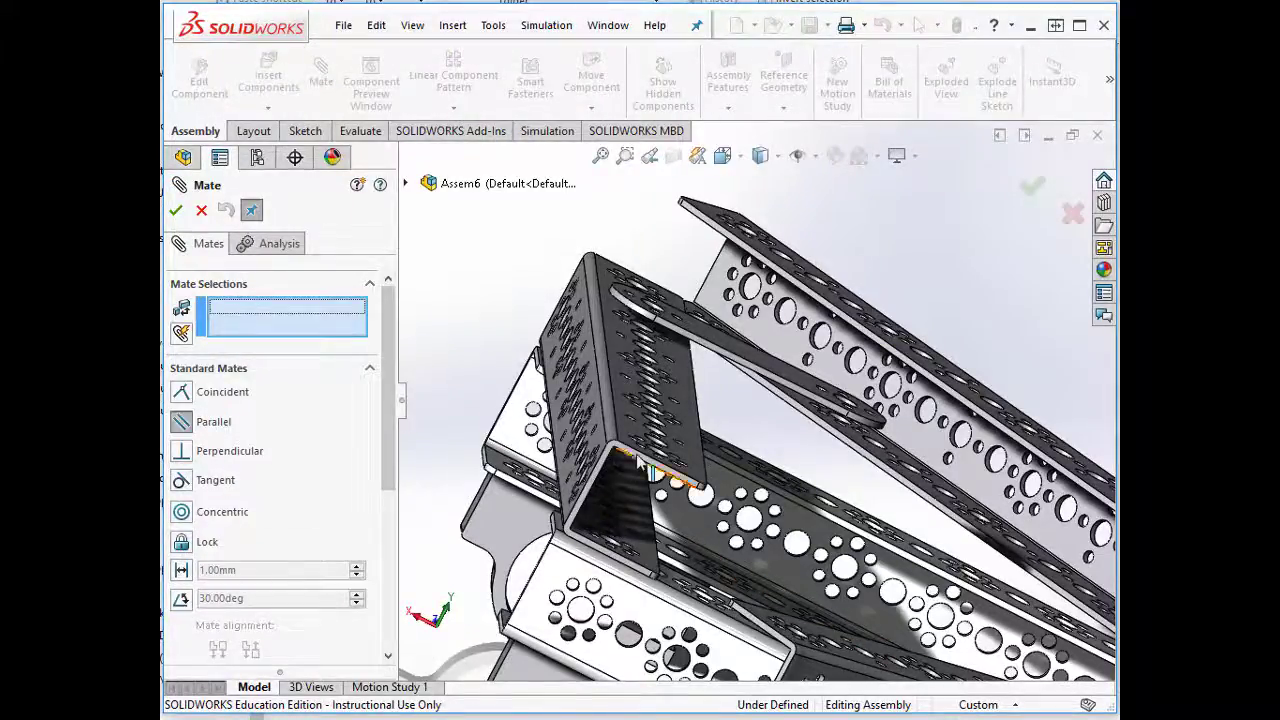
scroll(645, 470, down, 5)
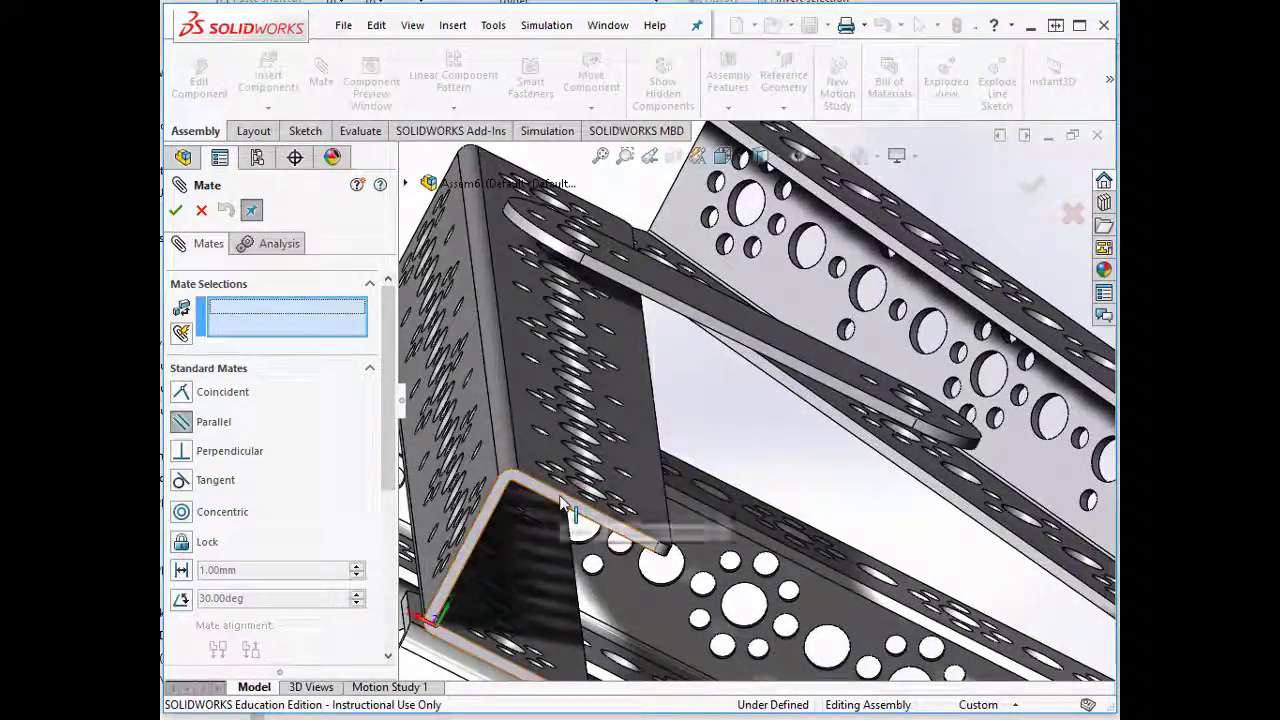
click(566, 508)
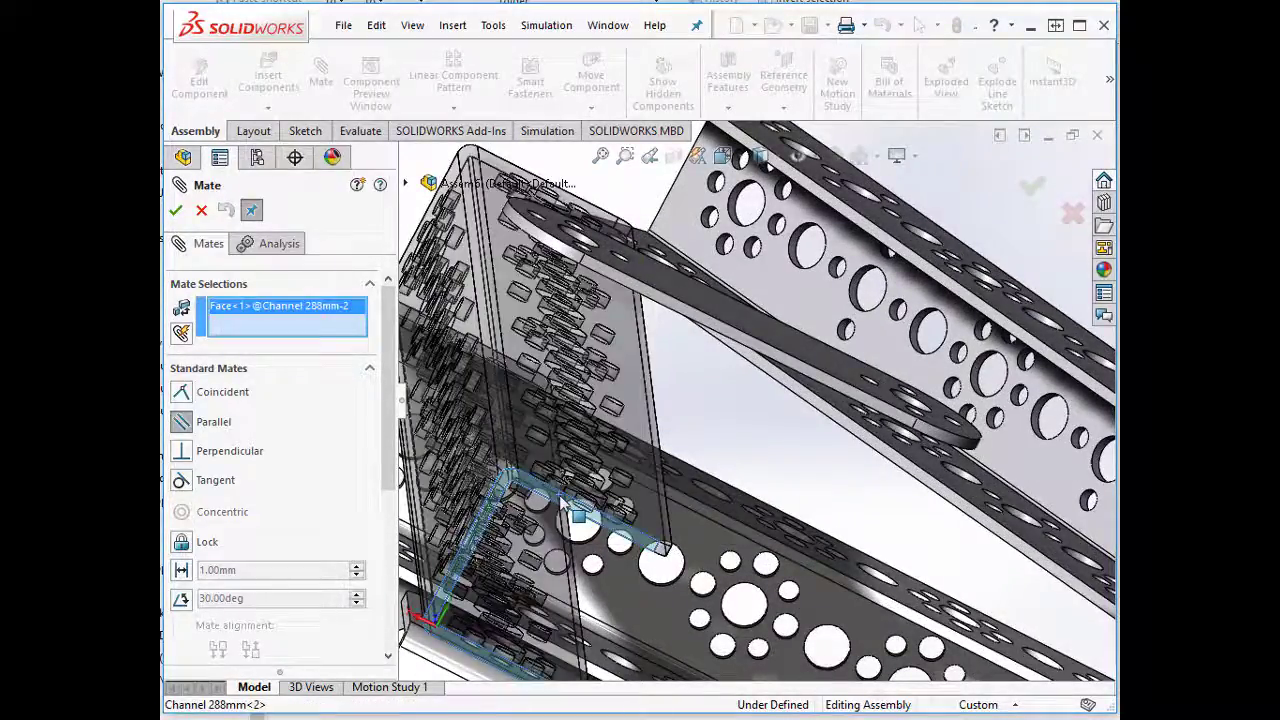
click(727, 340)
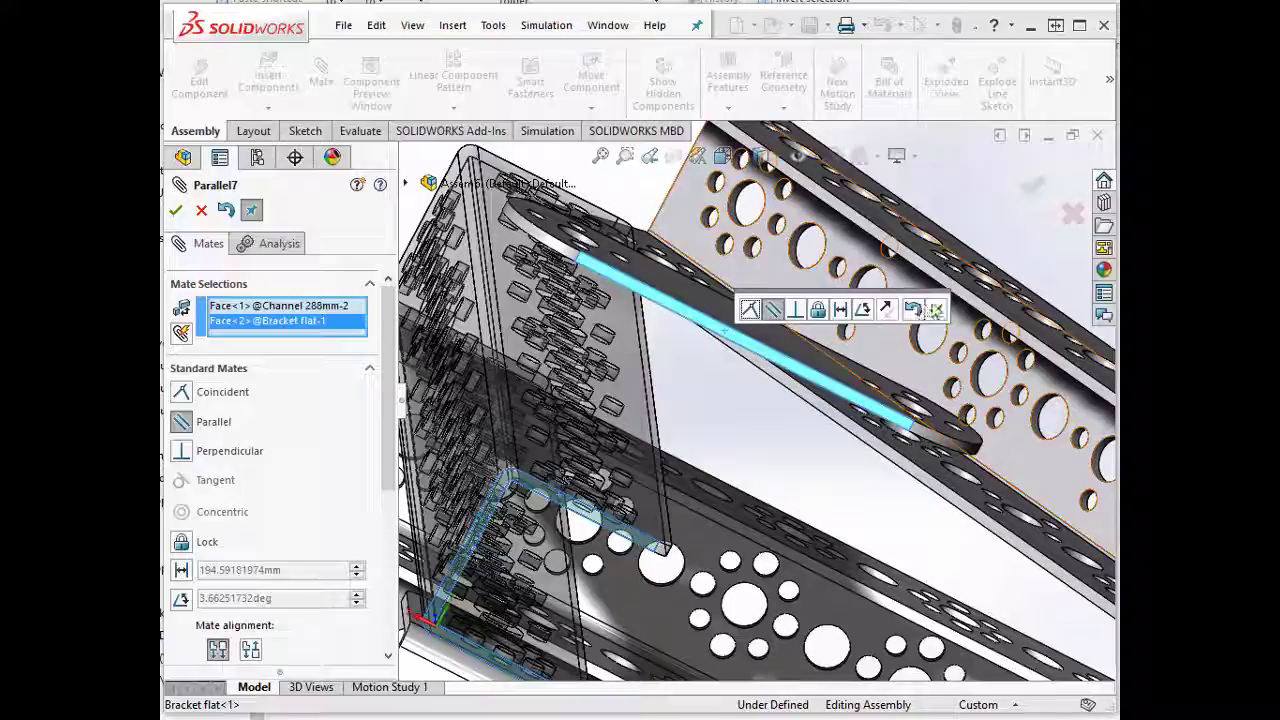
click(936, 311)
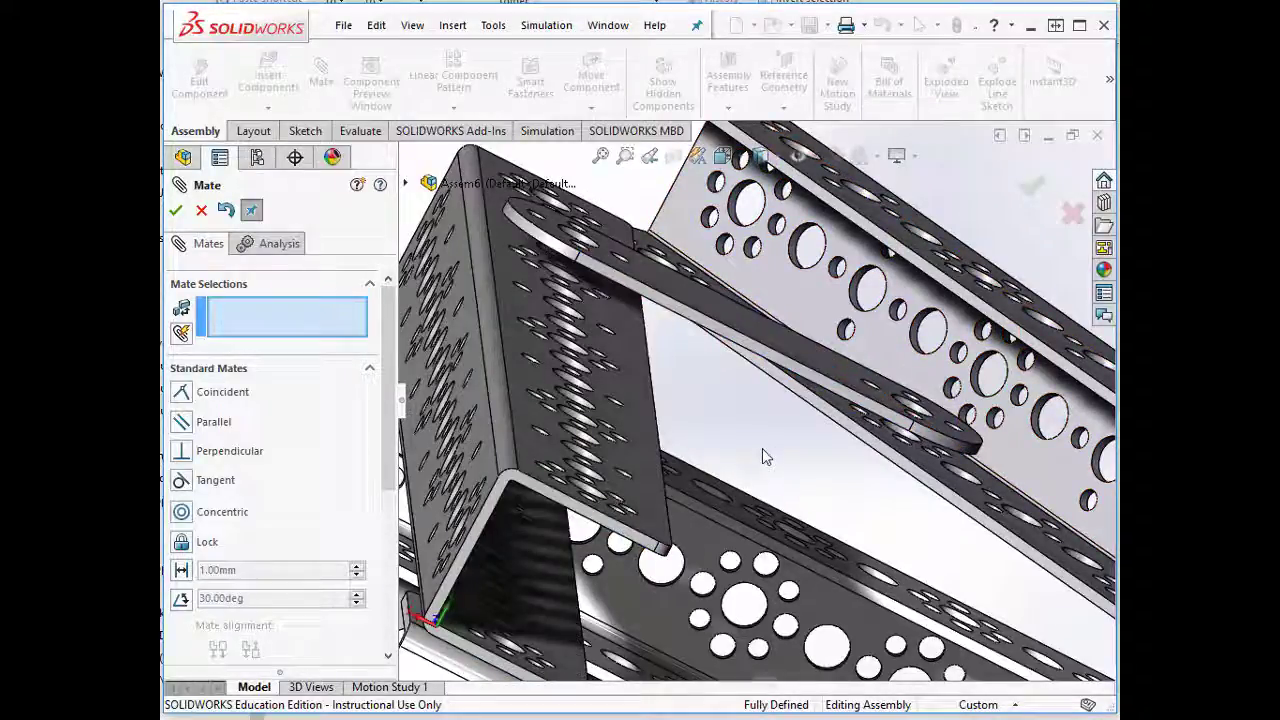
middle_drag(709, 495, 710, 498)
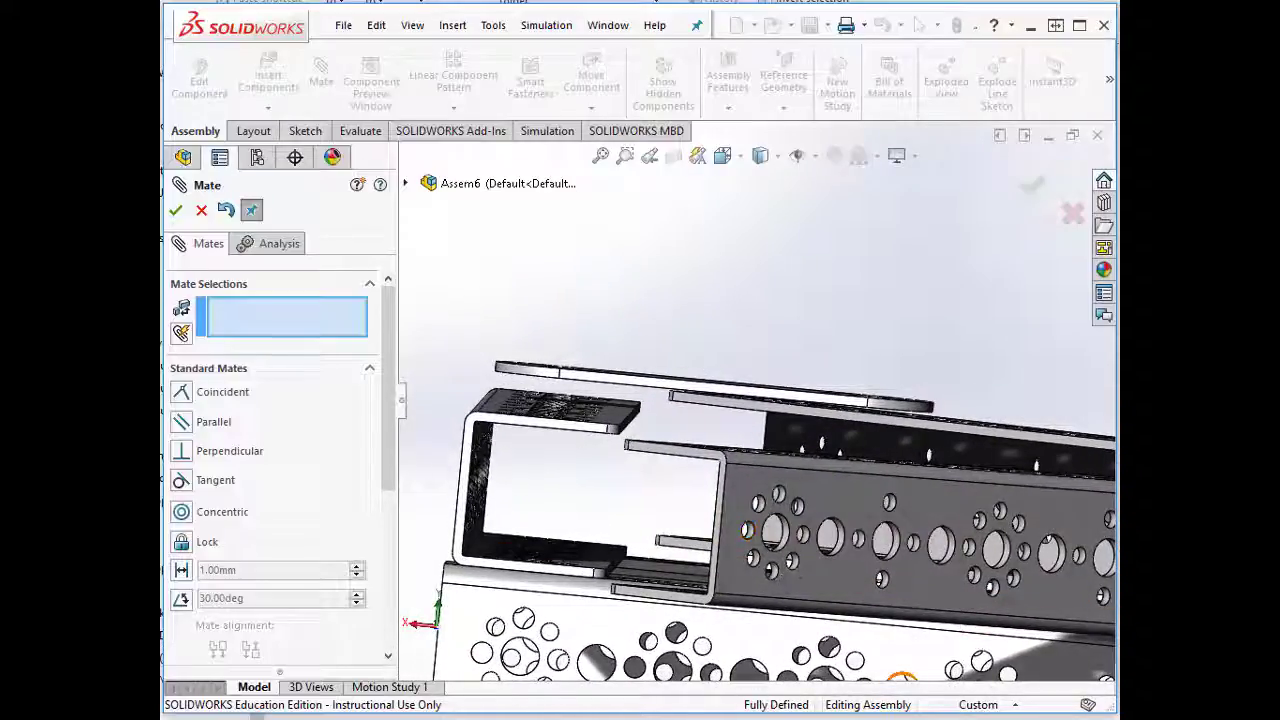
key(Escape)
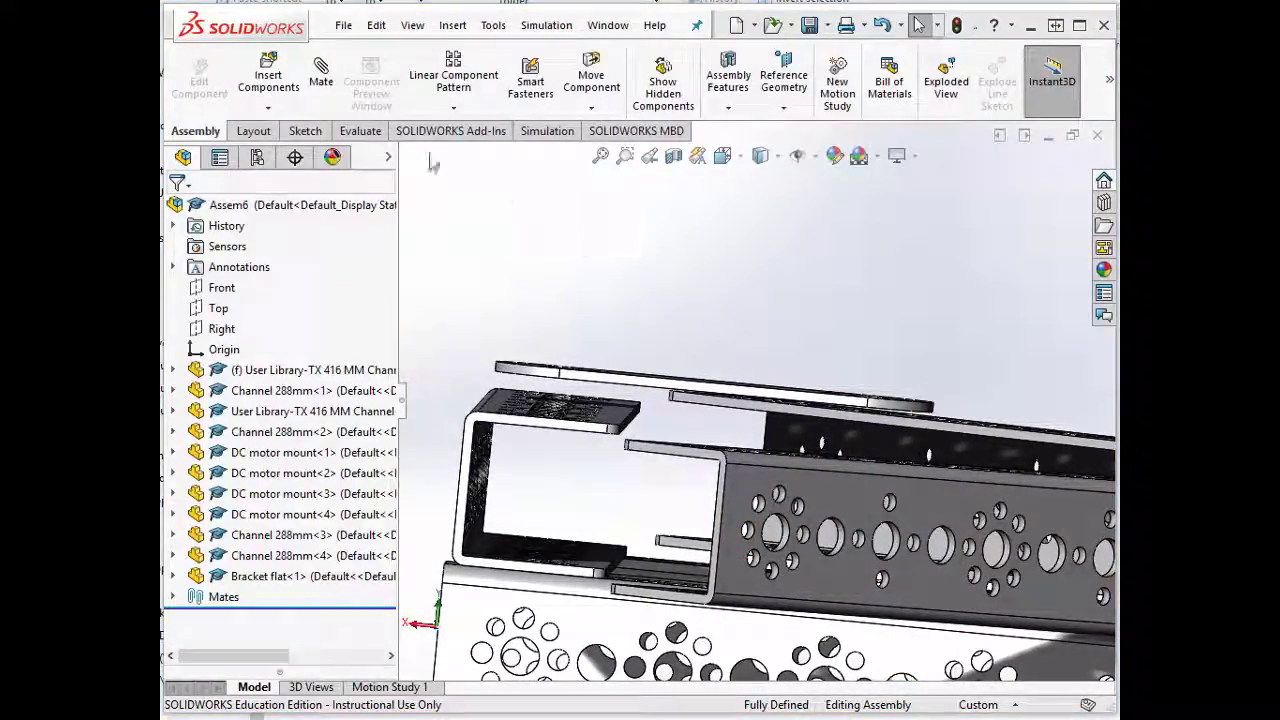
- Insert the Nylon spacer small.SLDPRT part and place it near the open end of the cross channel
click(267, 78)
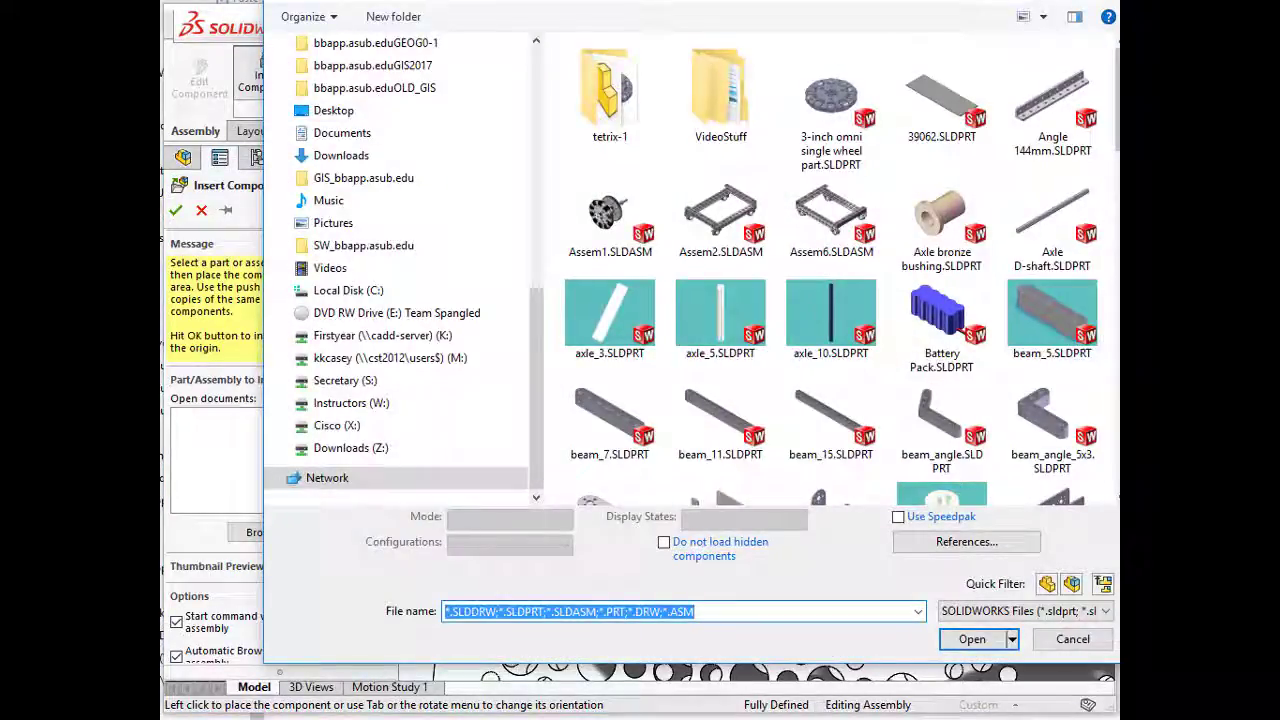
scroll(830, 270, down, 10)
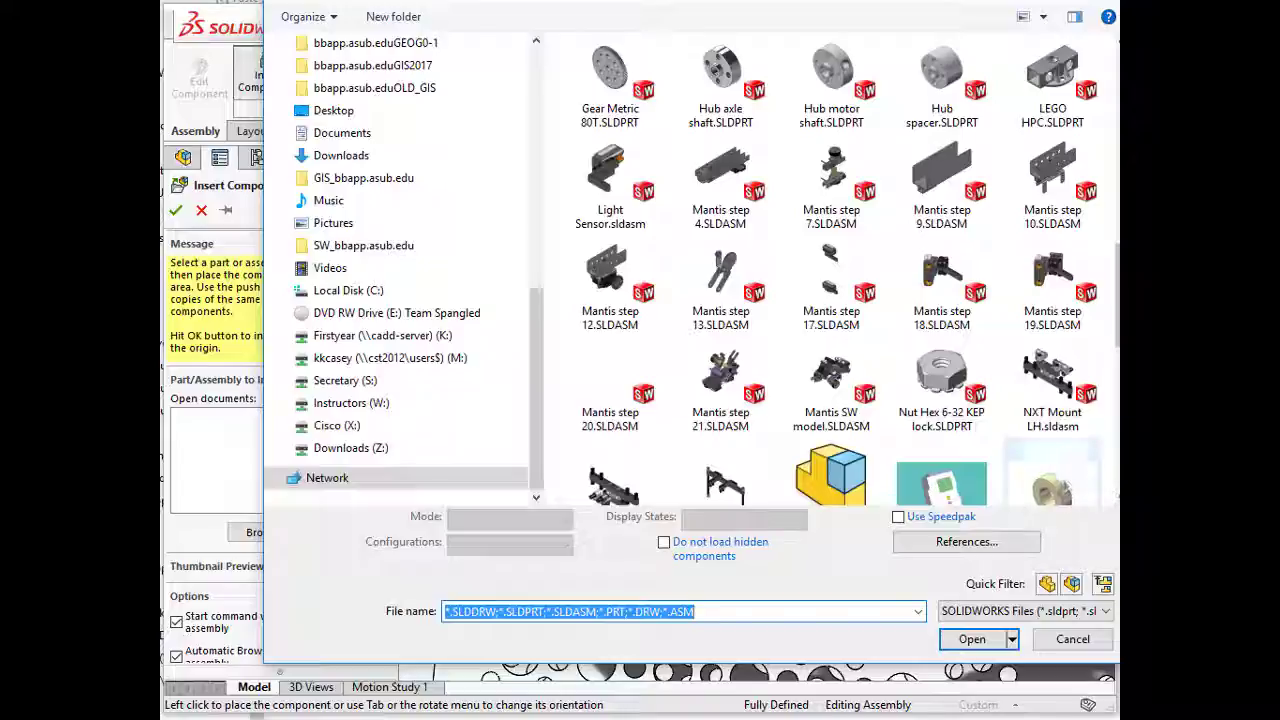
scroll(1077, 337, down, 3)
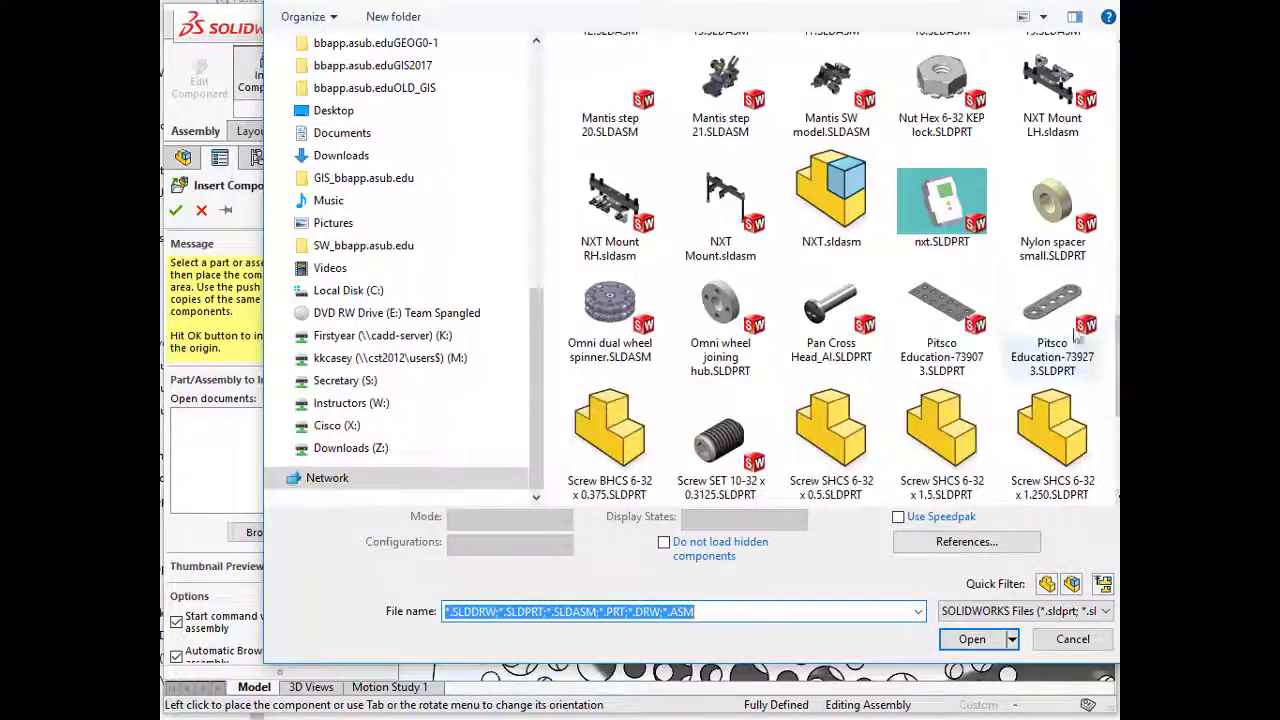
click(1052, 246)
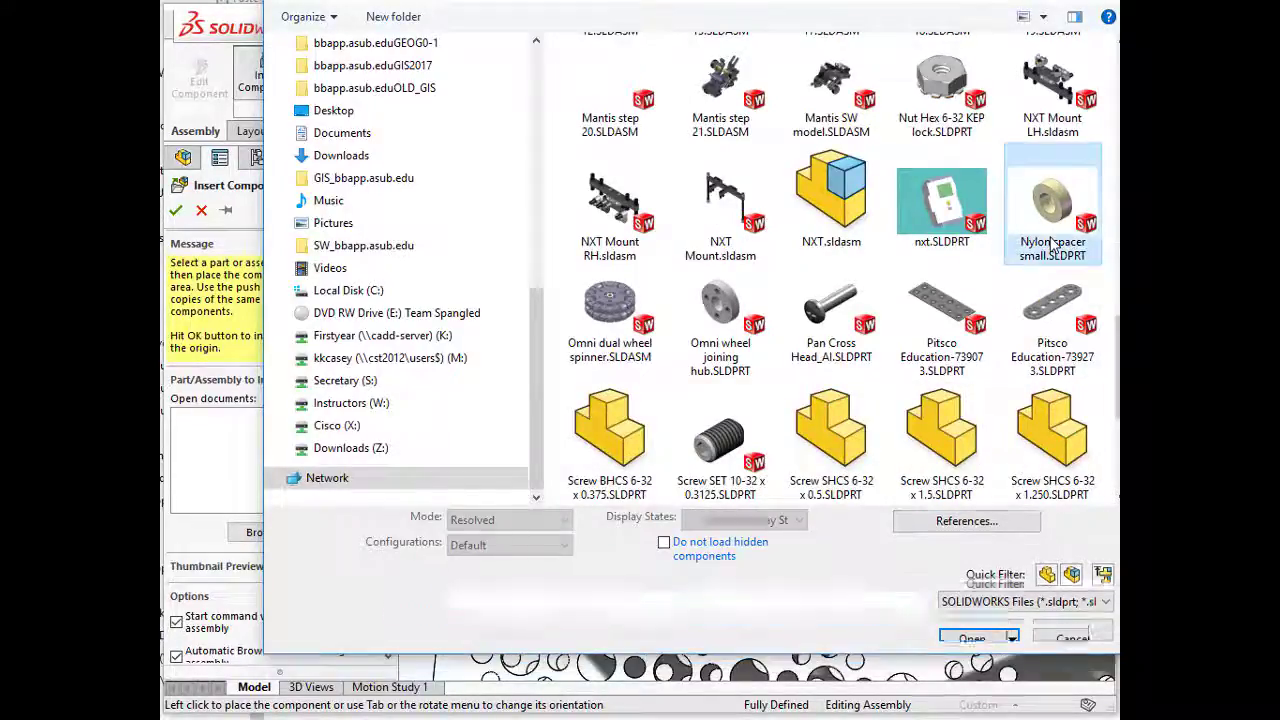
click(972, 630)
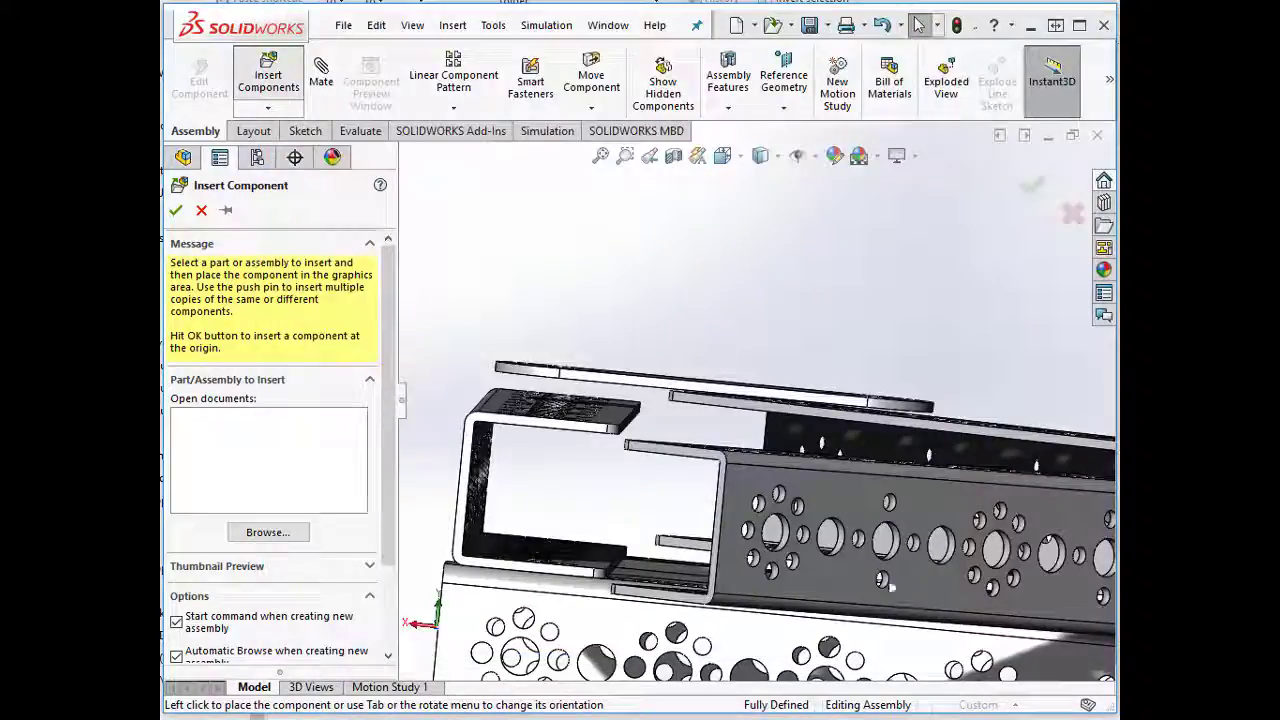
click(557, 485)
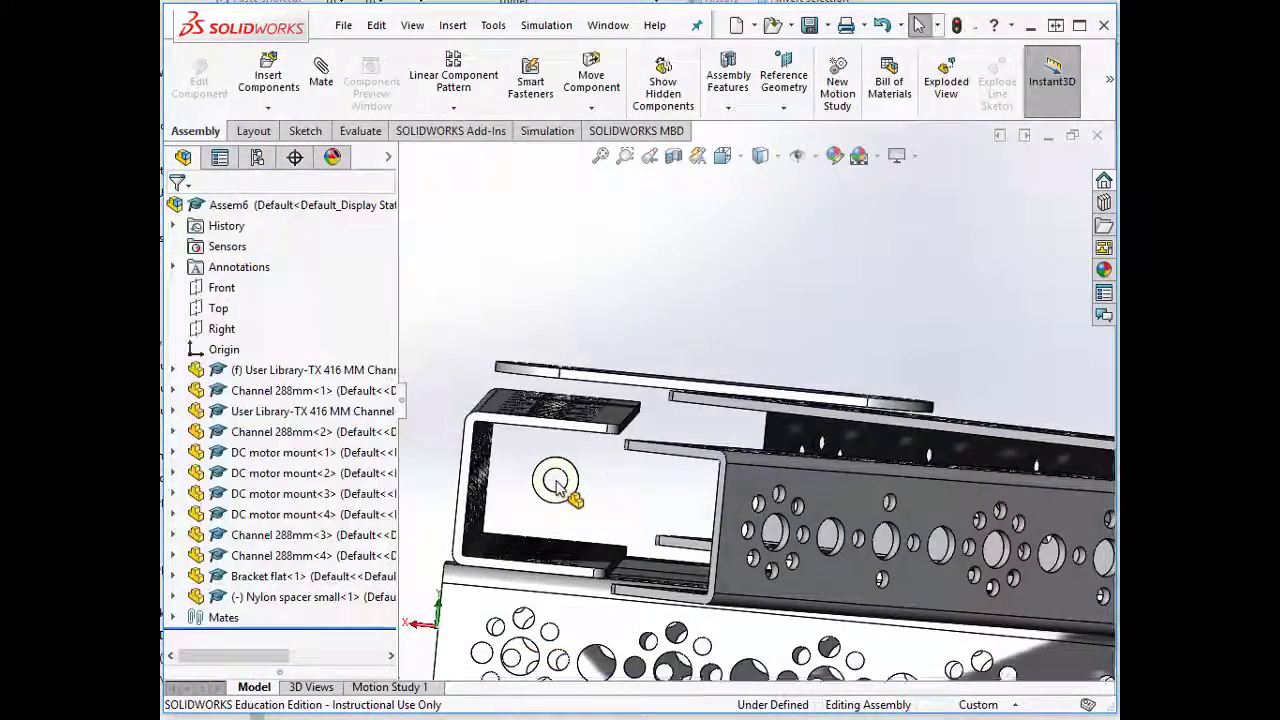
- Mate the nylon spacer's bore concentric with the flat bracket's large end hole above the cross channel
click(328, 77)
middle_drag(549, 493, 603, 535)
scroll(547, 240, down, 2)
click(603, 537)
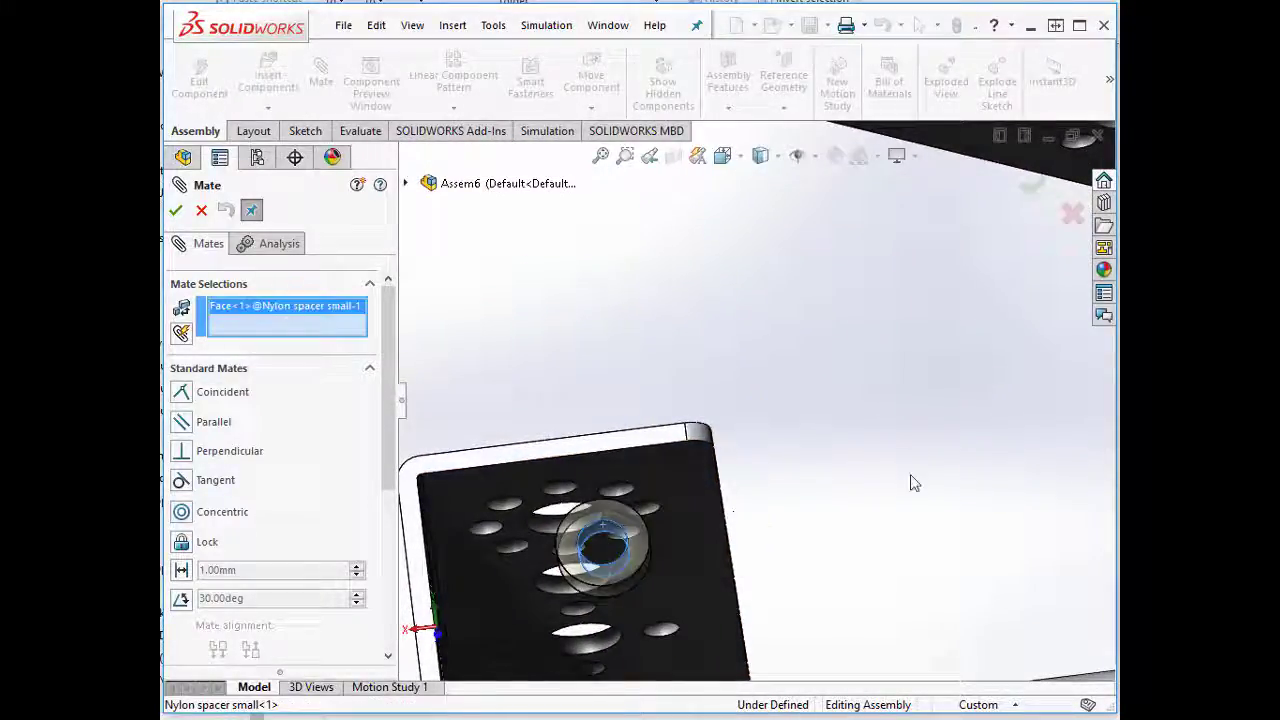
scroll(912, 483, up, 3)
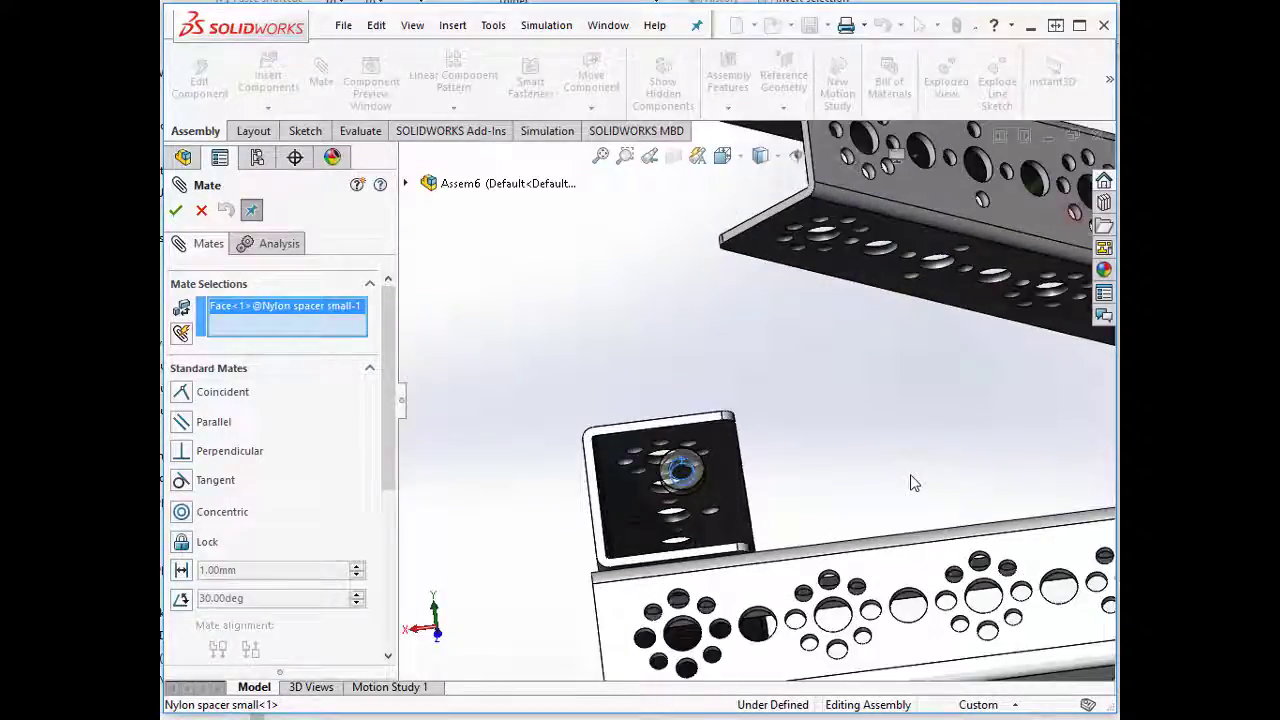
scroll(912, 483, up, 2)
middle_drag(909, 480, 778, 337)
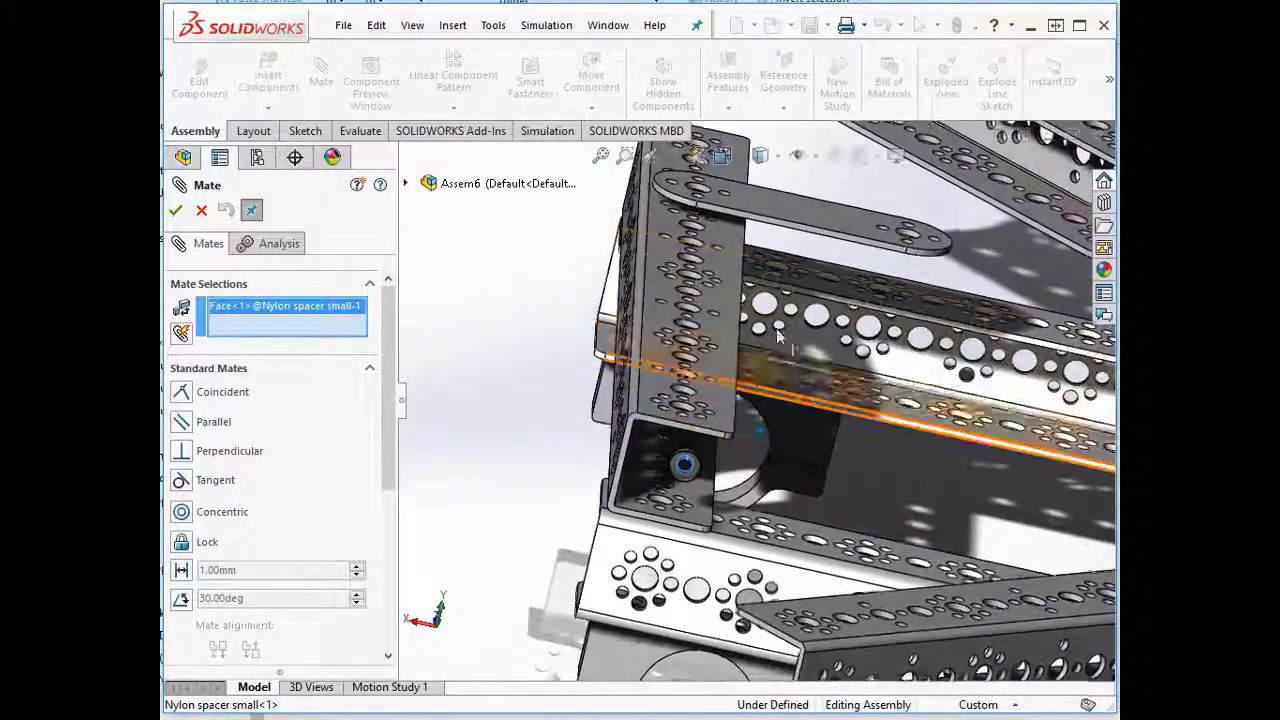
scroll(778, 337, down, 5)
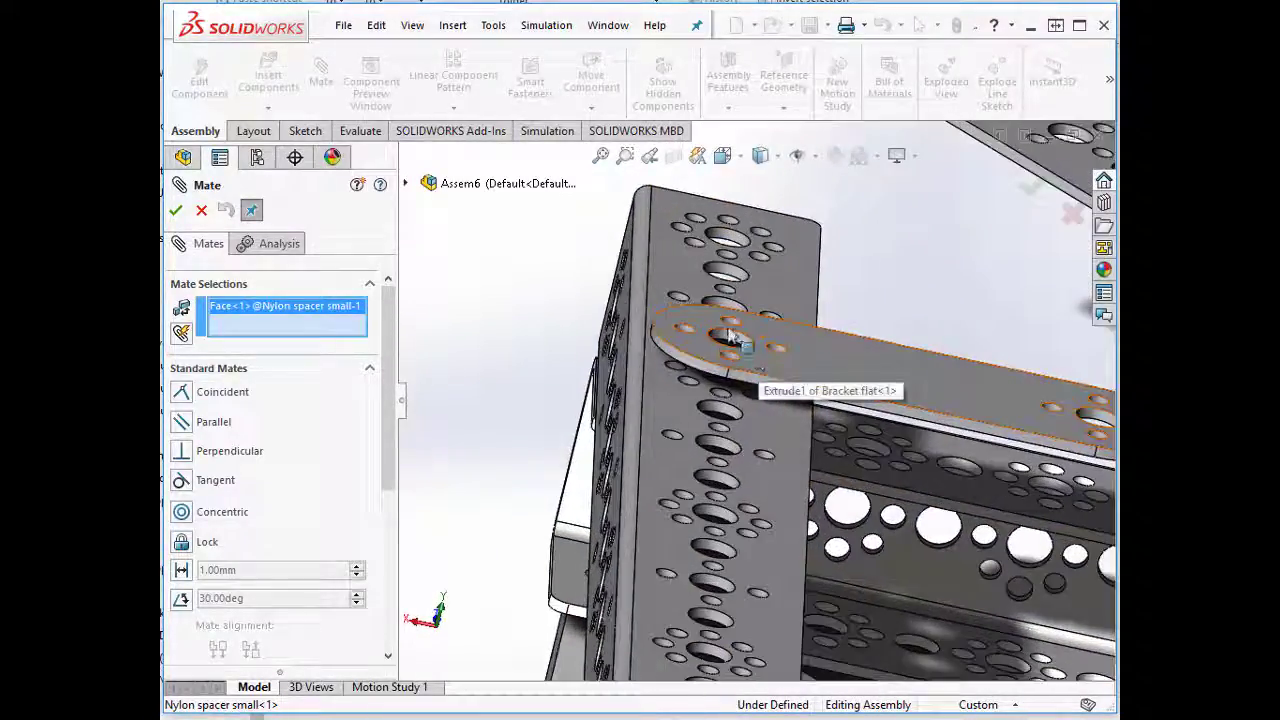
scroll(730, 338, down, 2)
scroll(735, 318, down, 1)
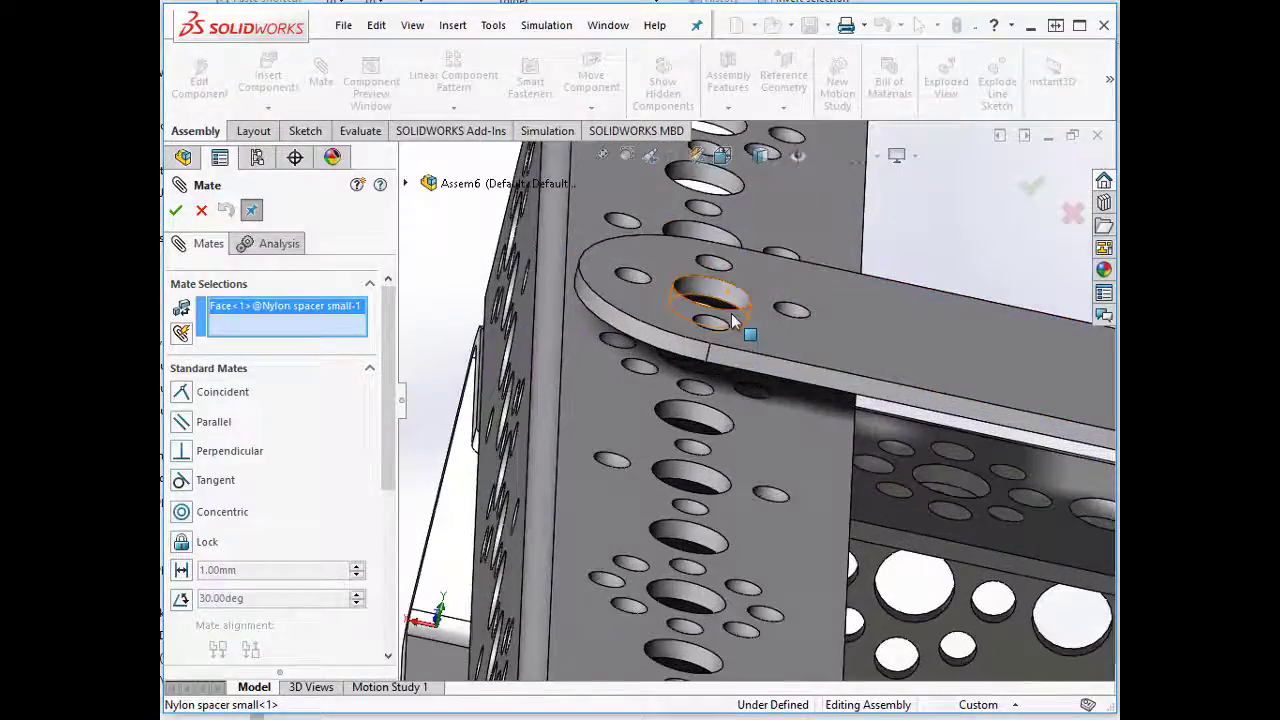
click(735, 303)
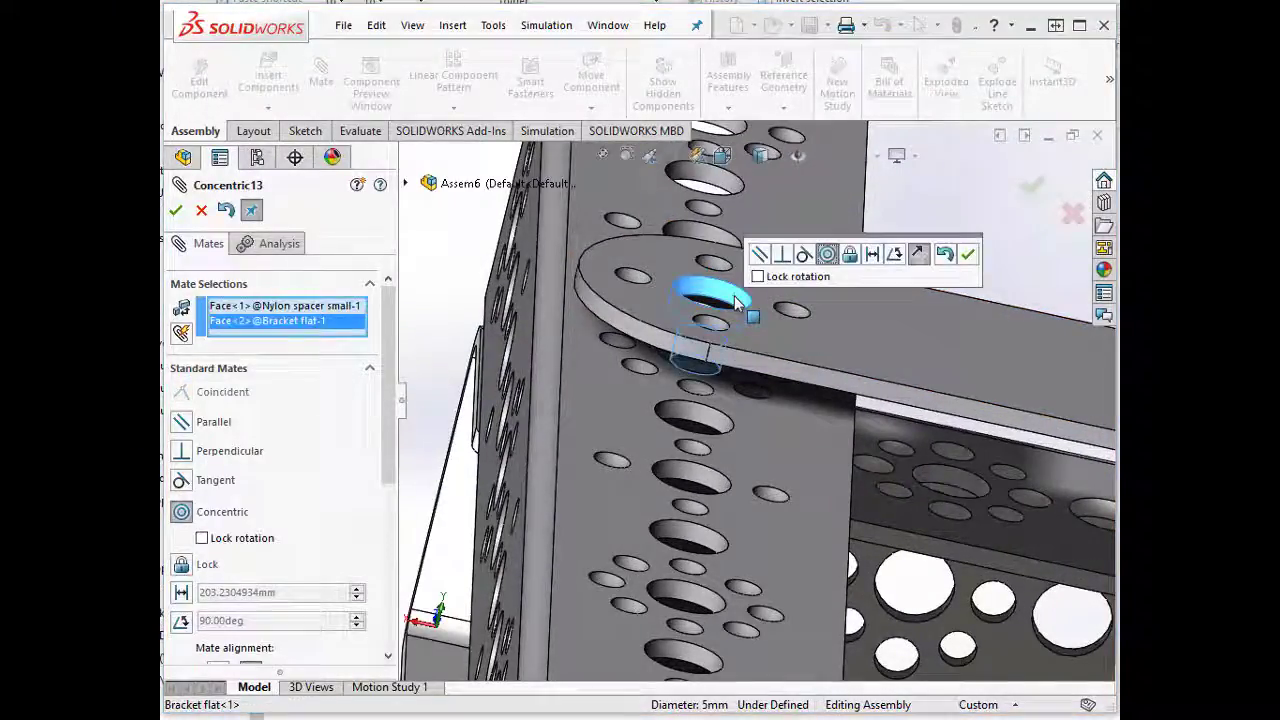
click(969, 258)
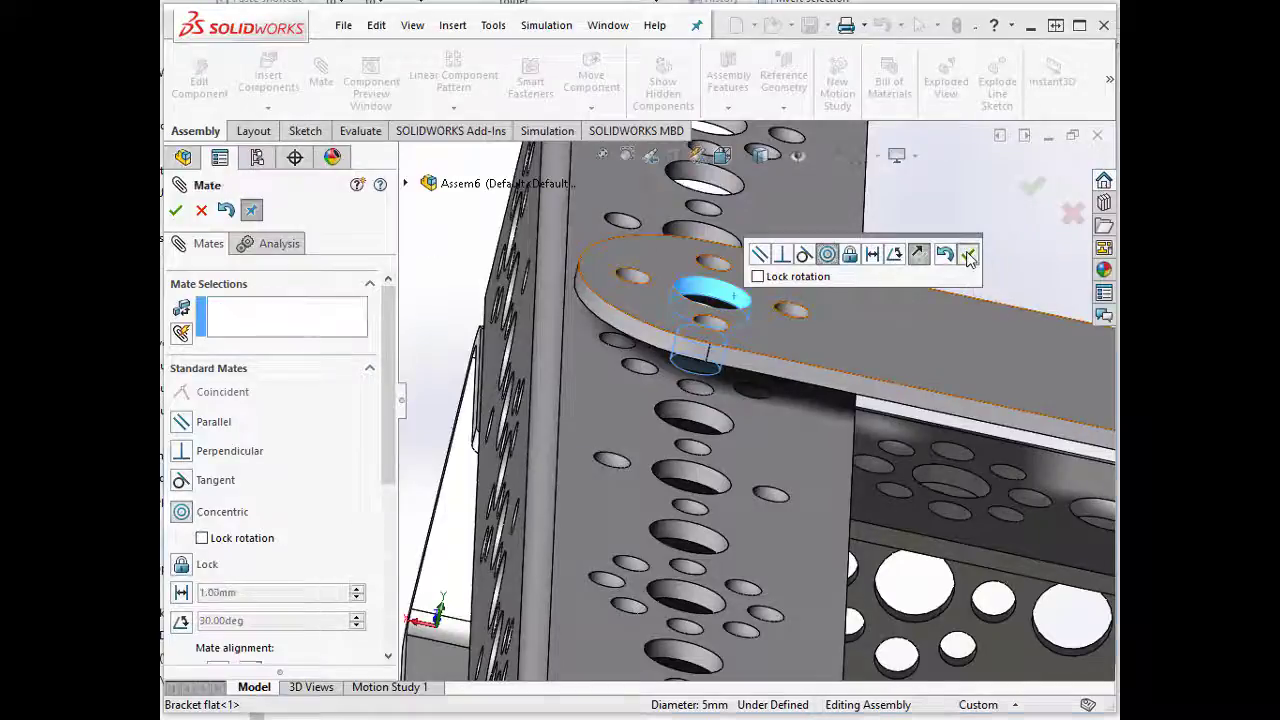
- Move the nylon spacer up along its axis into the gap between the cross channel and the flat bracket
middle_drag(944, 290, 888, 302)
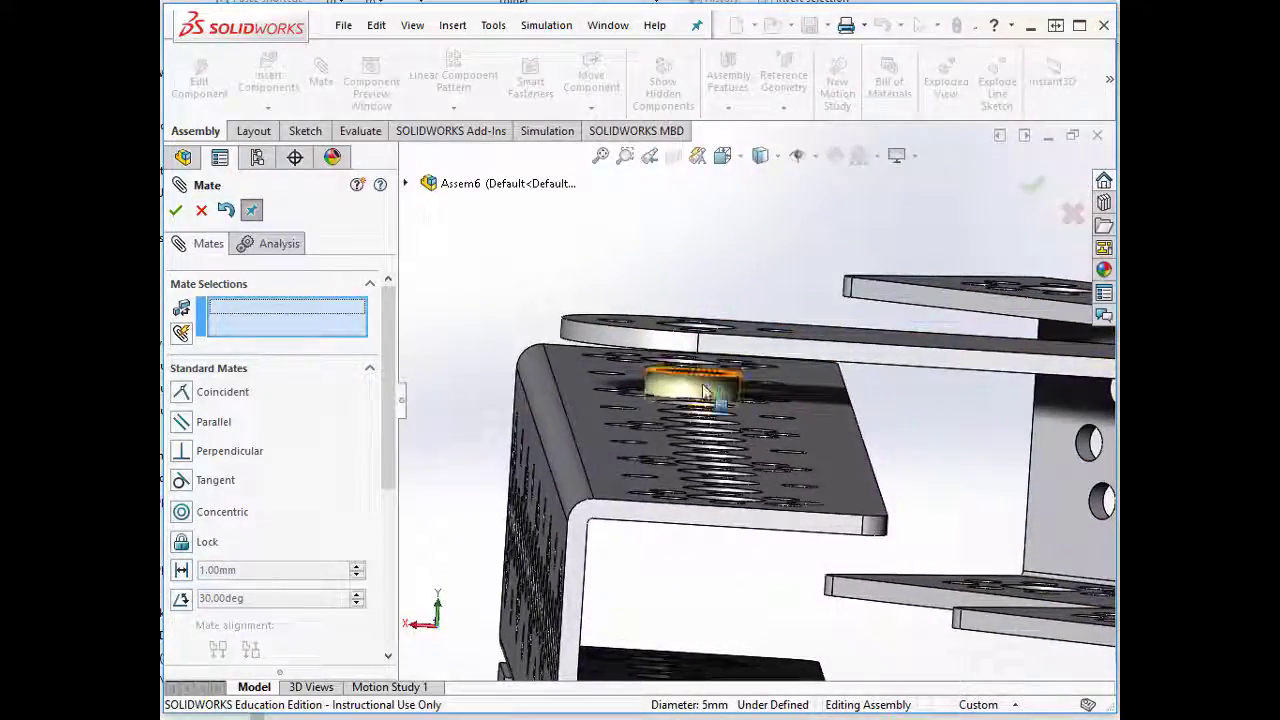
drag(706, 364, 728, 296)
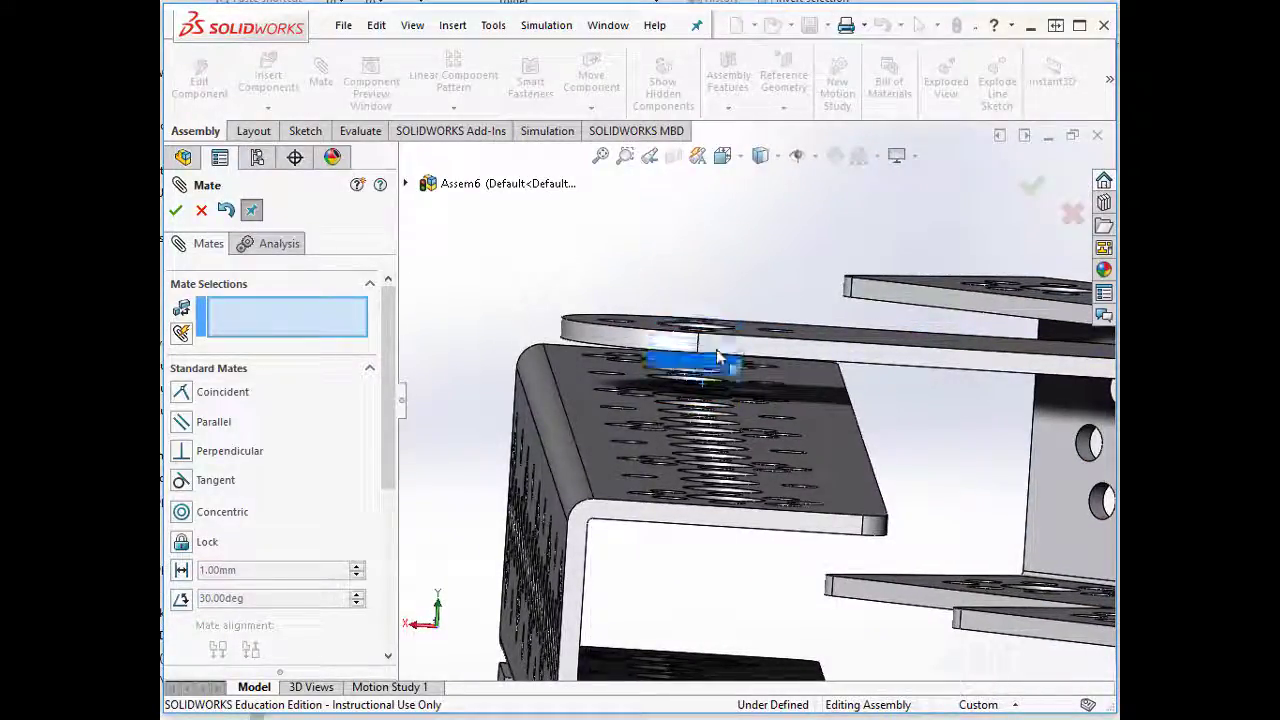
middle_drag(704, 280, 704, 285)
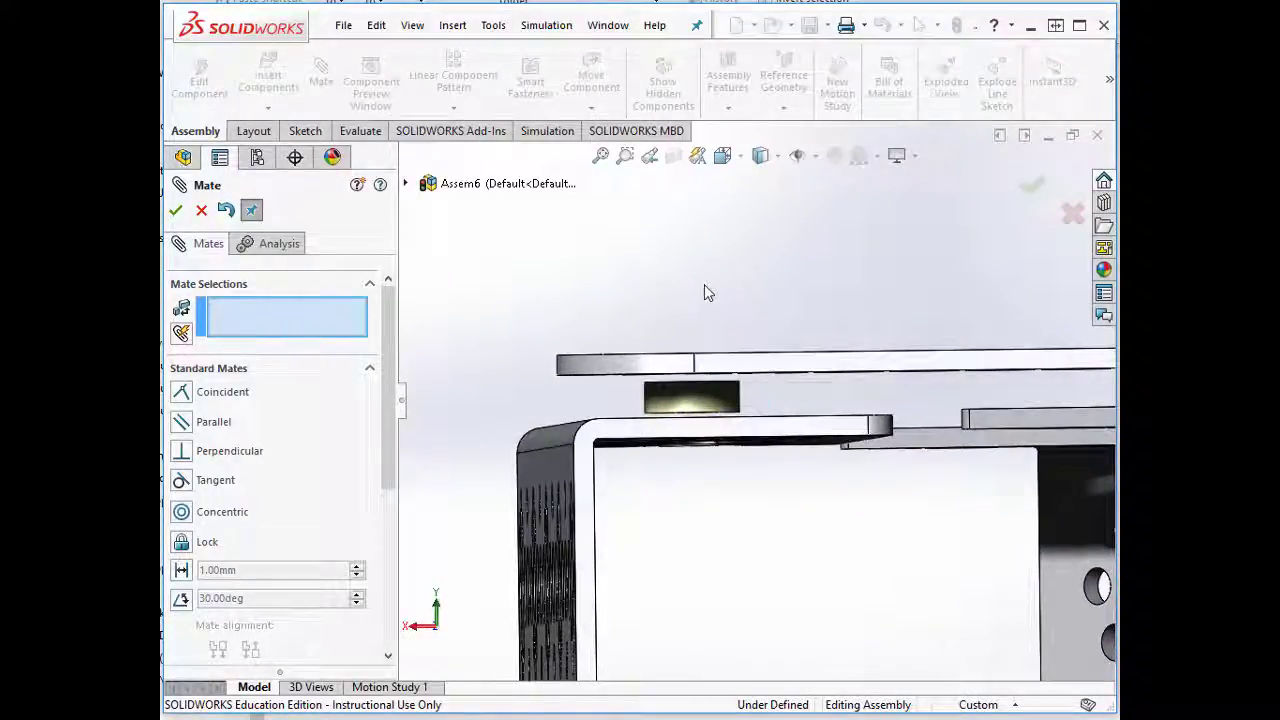
- Set up an advanced Width mate with the Centered constraint, ready to take its width selections
click(240, 372)
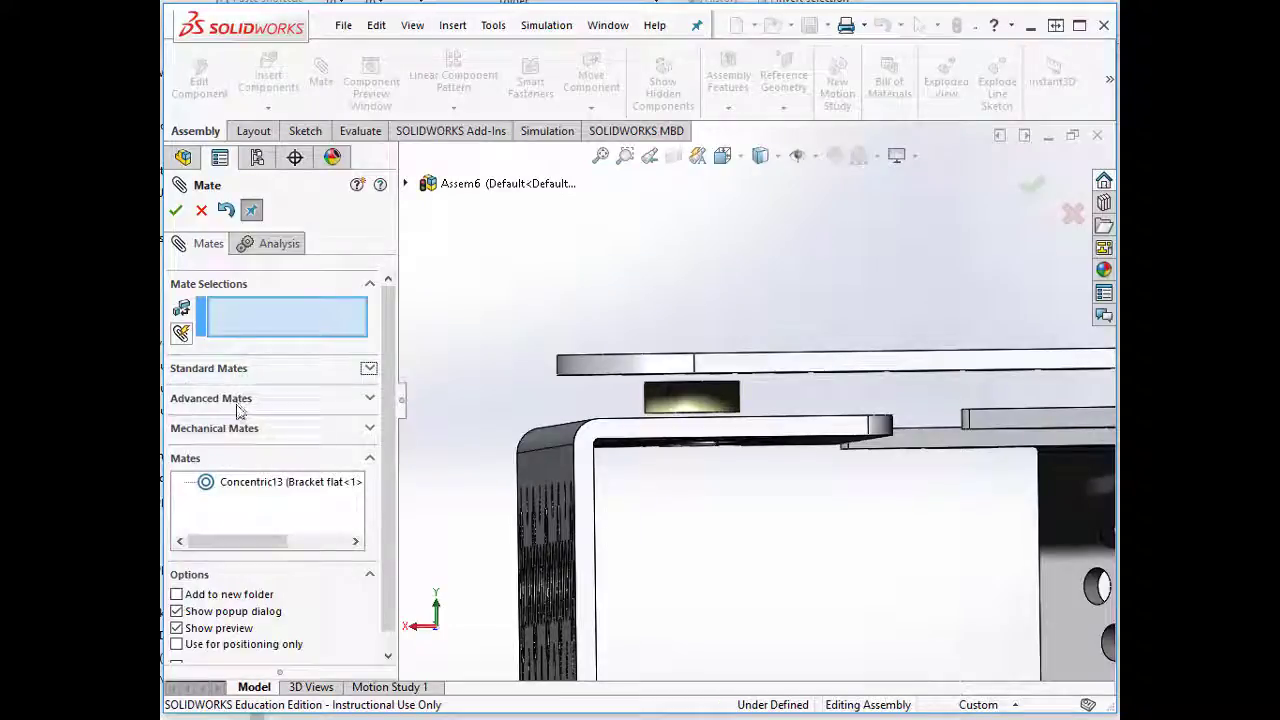
click(238, 405)
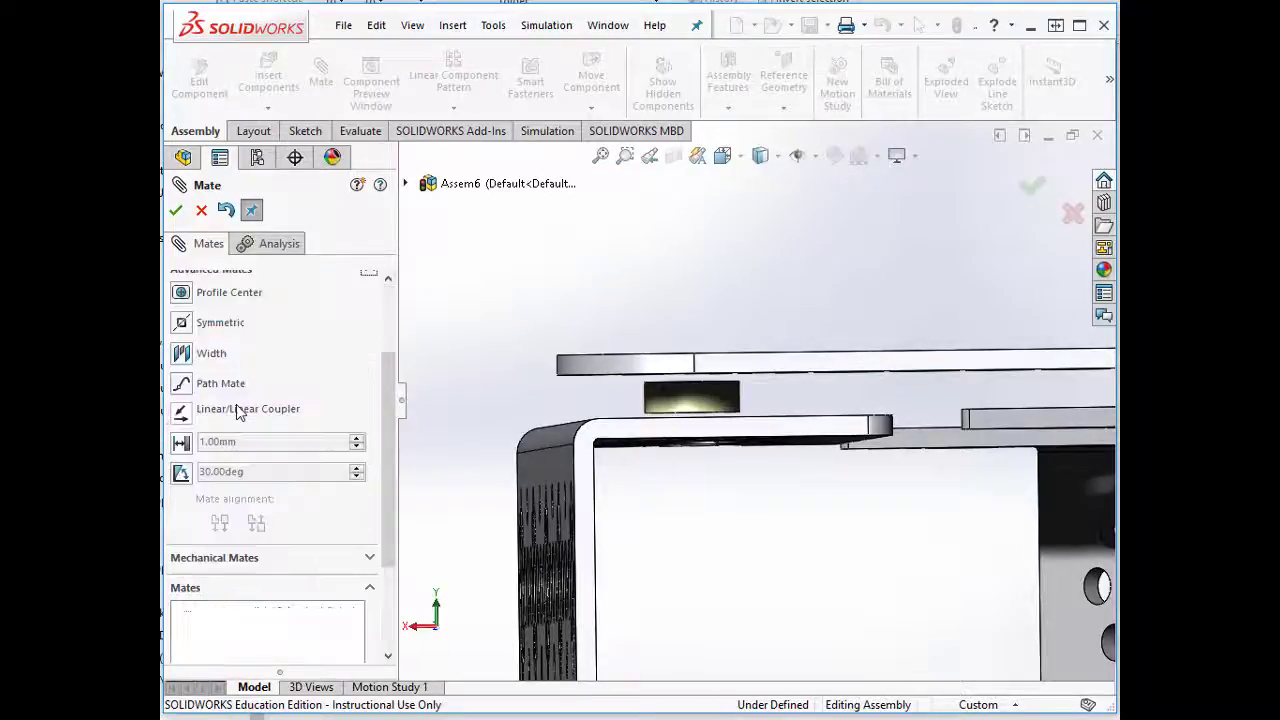
click(185, 356)
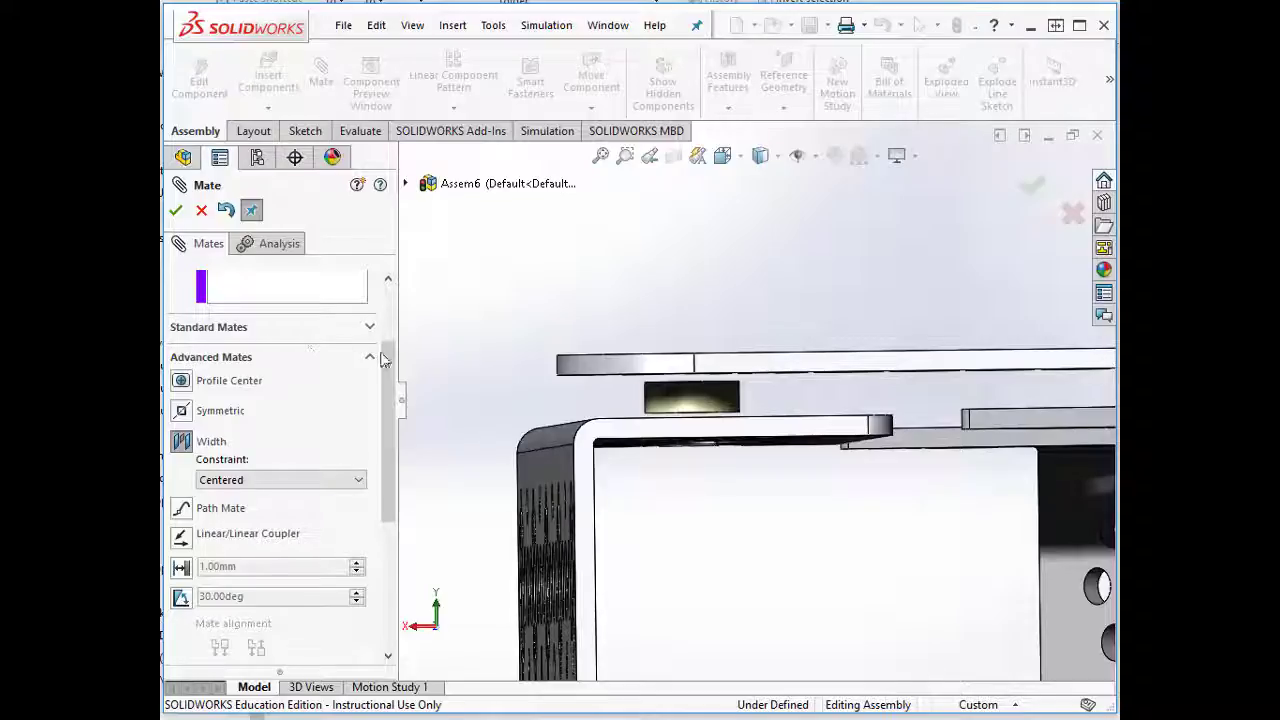
drag(392, 365, 407, 304)
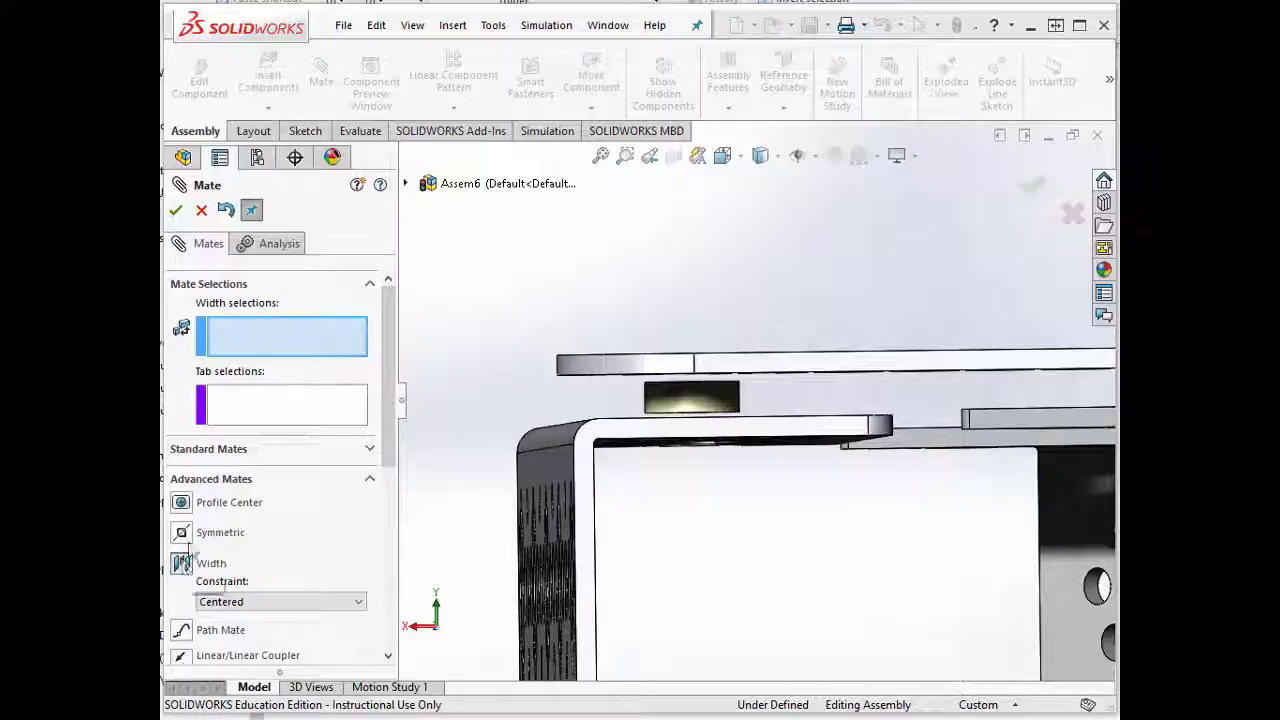
click(241, 408)
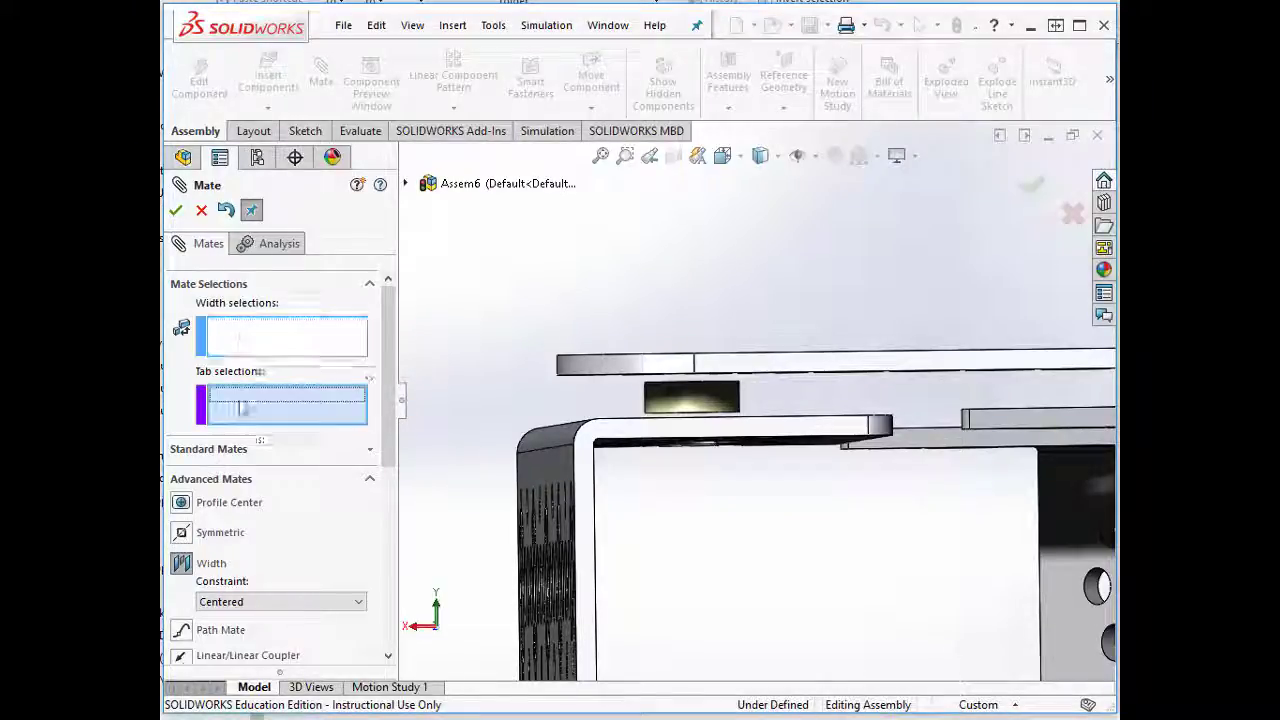
click(257, 345)
- Select the nylon spacer's upper flat face and its hidden lower flat face as the width selections
middle_drag(745, 420, 758, 397)
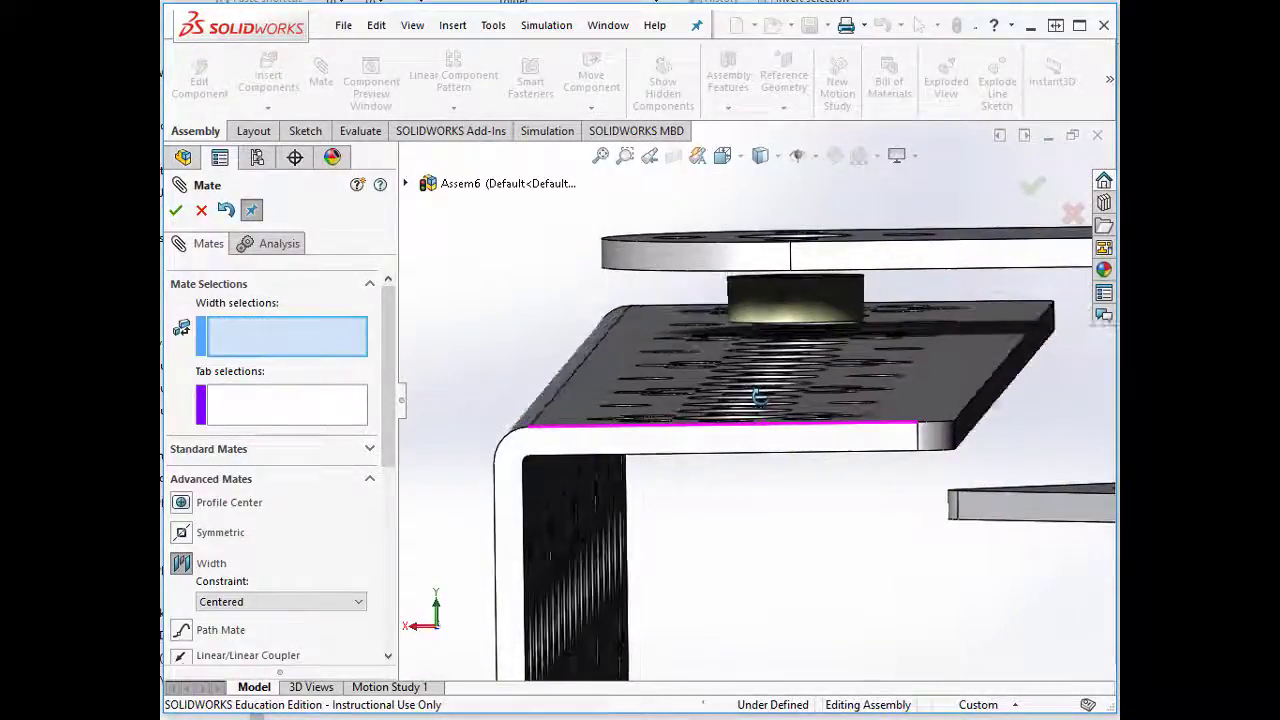
scroll(763, 320, down, 5)
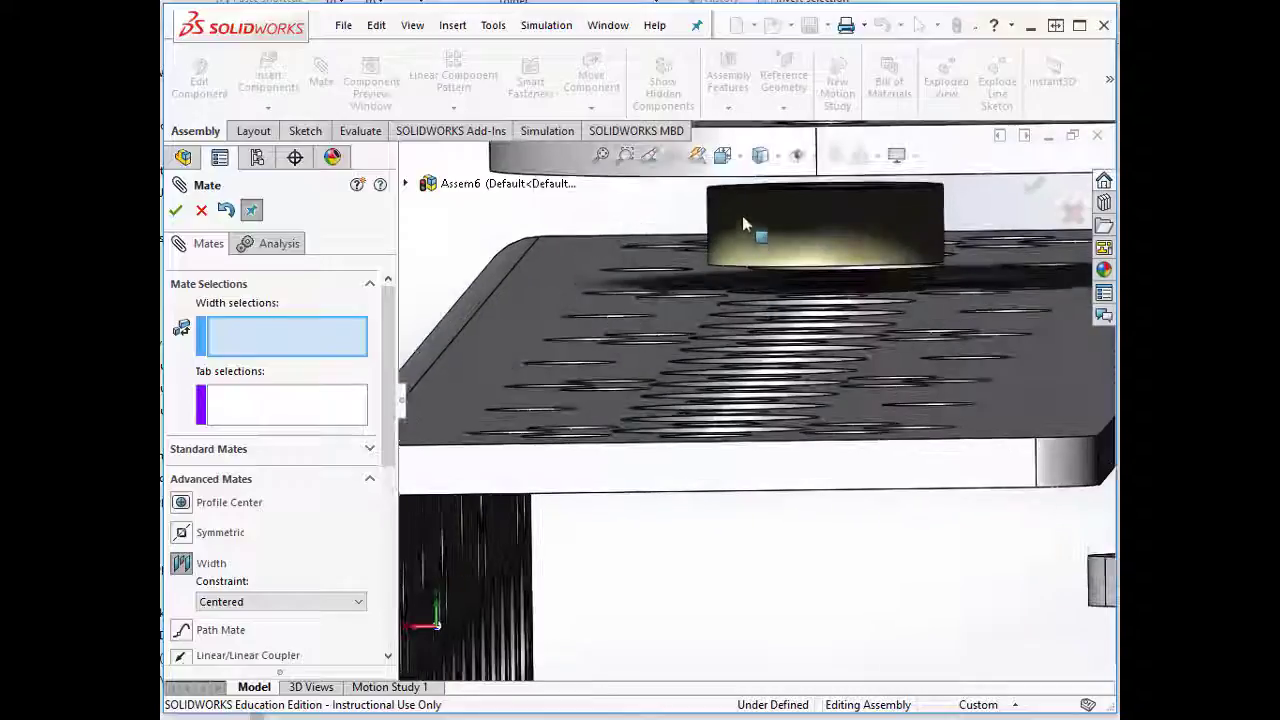
middle_drag(741, 212, 758, 404)
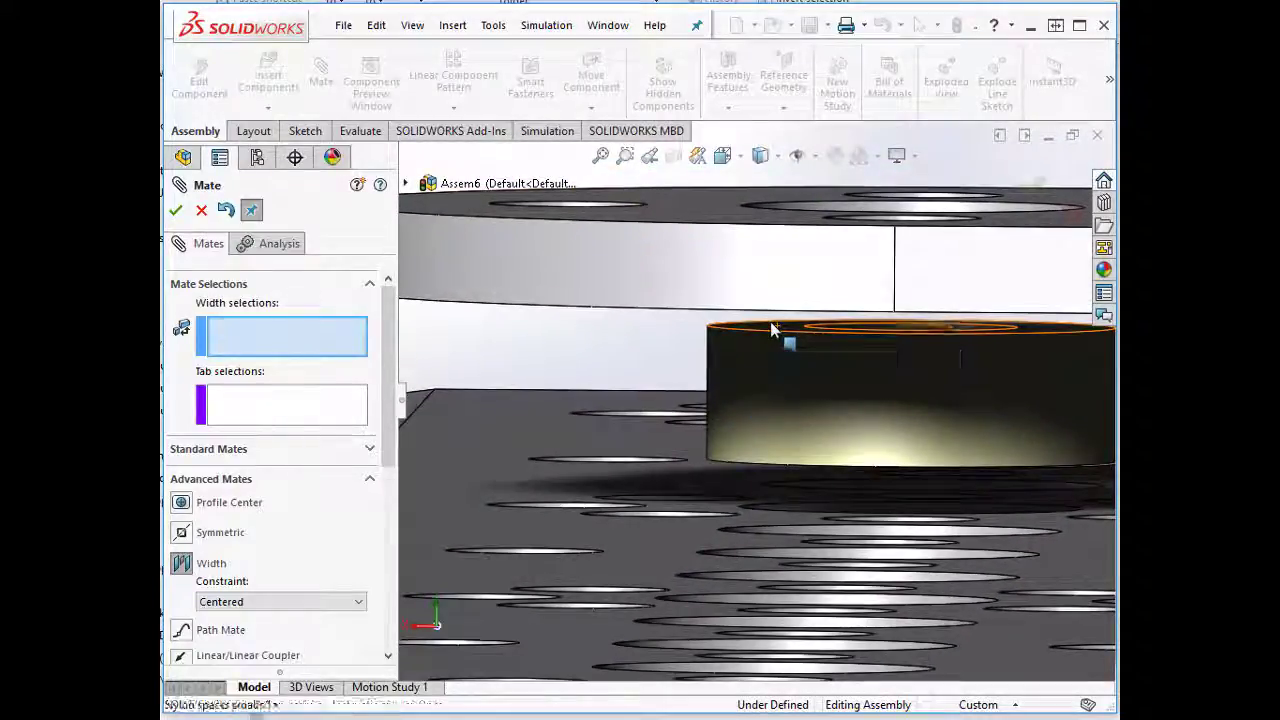
click(771, 331)
middle_drag(771, 331, 607, 252)
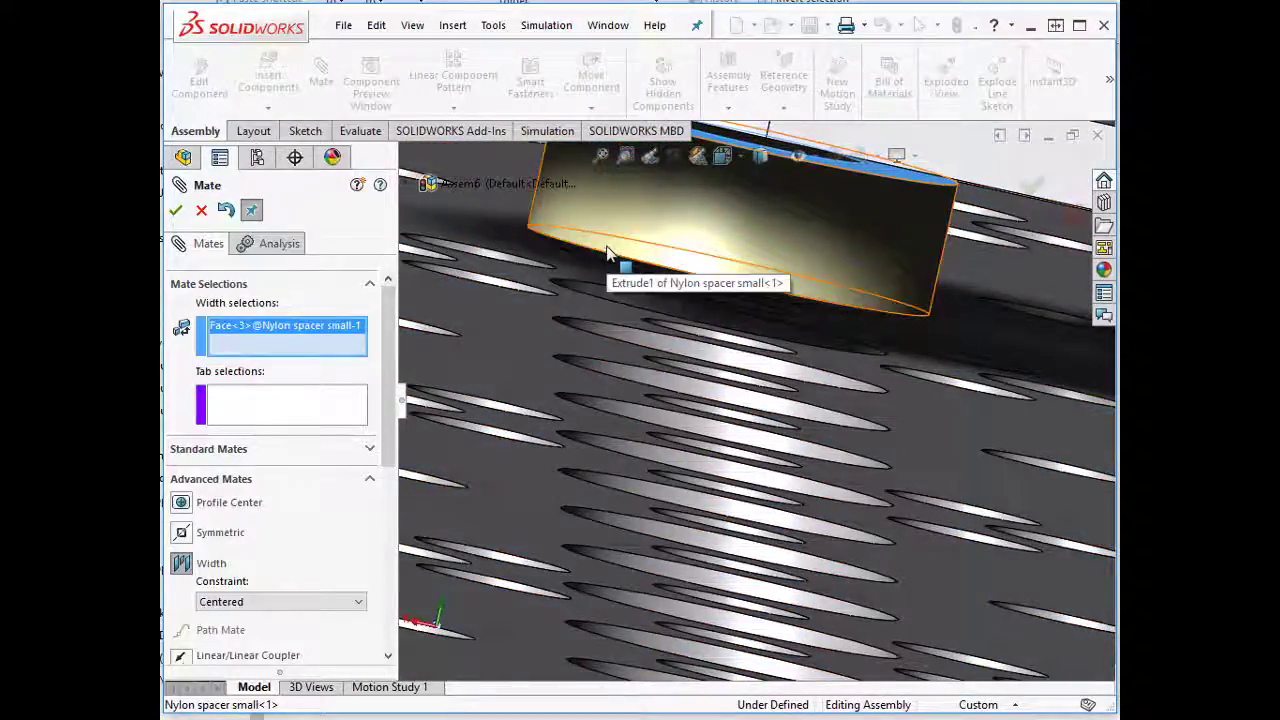
right_click(607, 252)
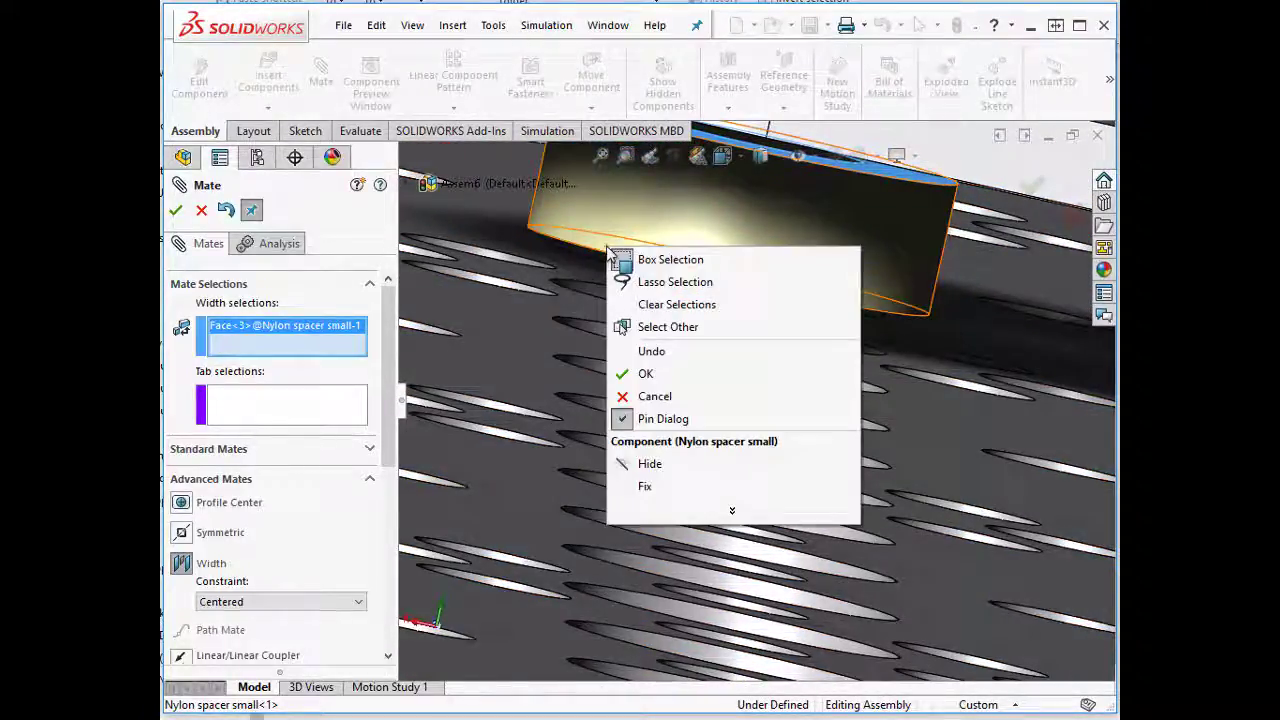
click(656, 328)
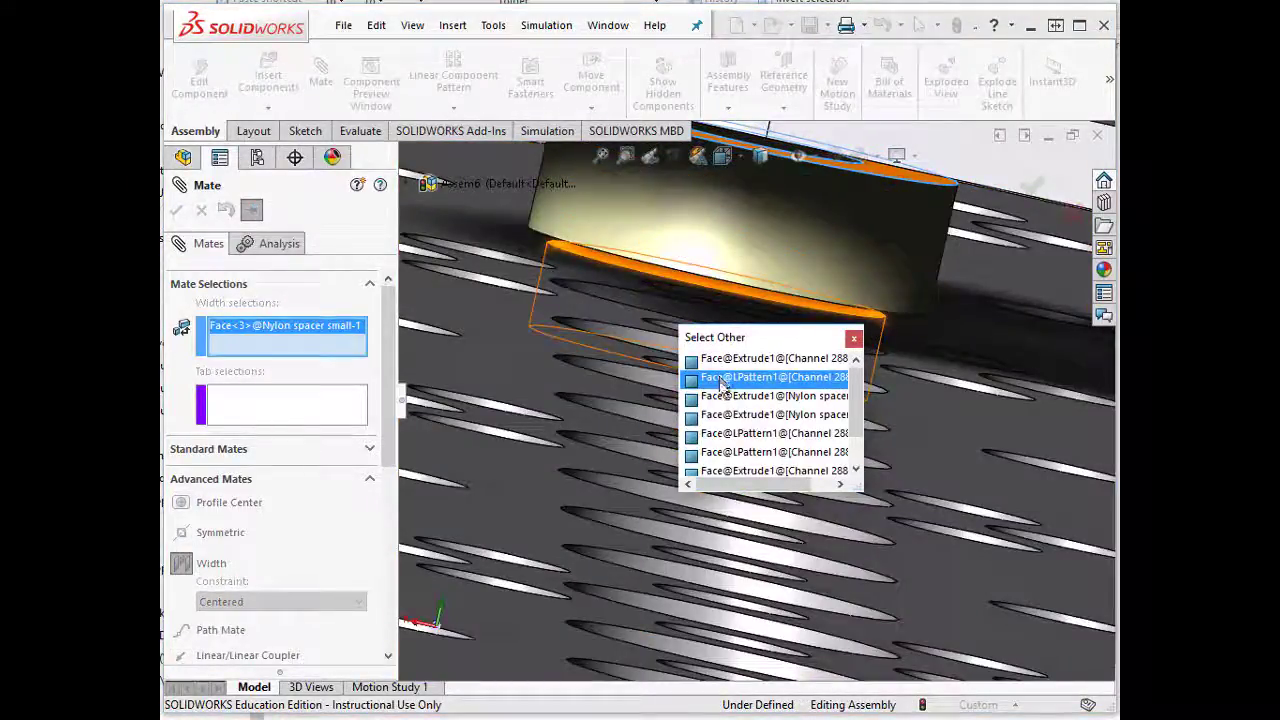
click(752, 414)
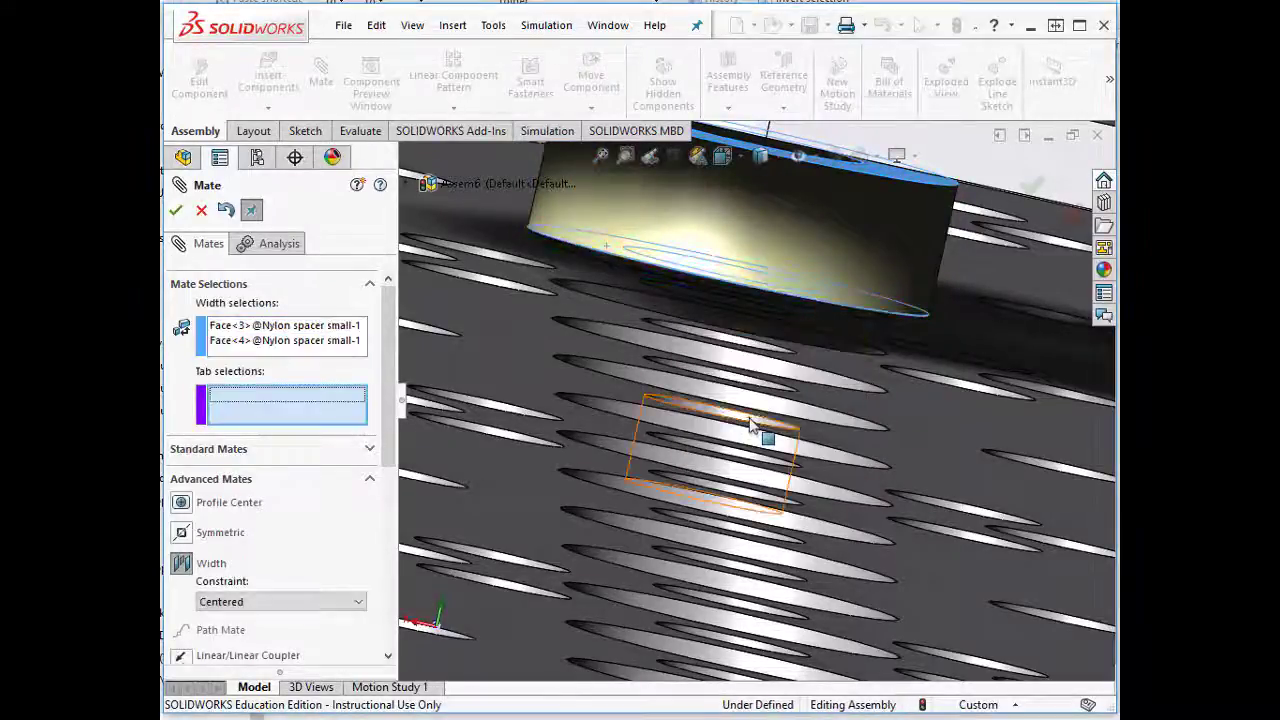
- Use the cross channel's top face and the flat bracket's underside as tab selections, add the centred width mate, and finish mating
click(278, 330)
click(275, 400)
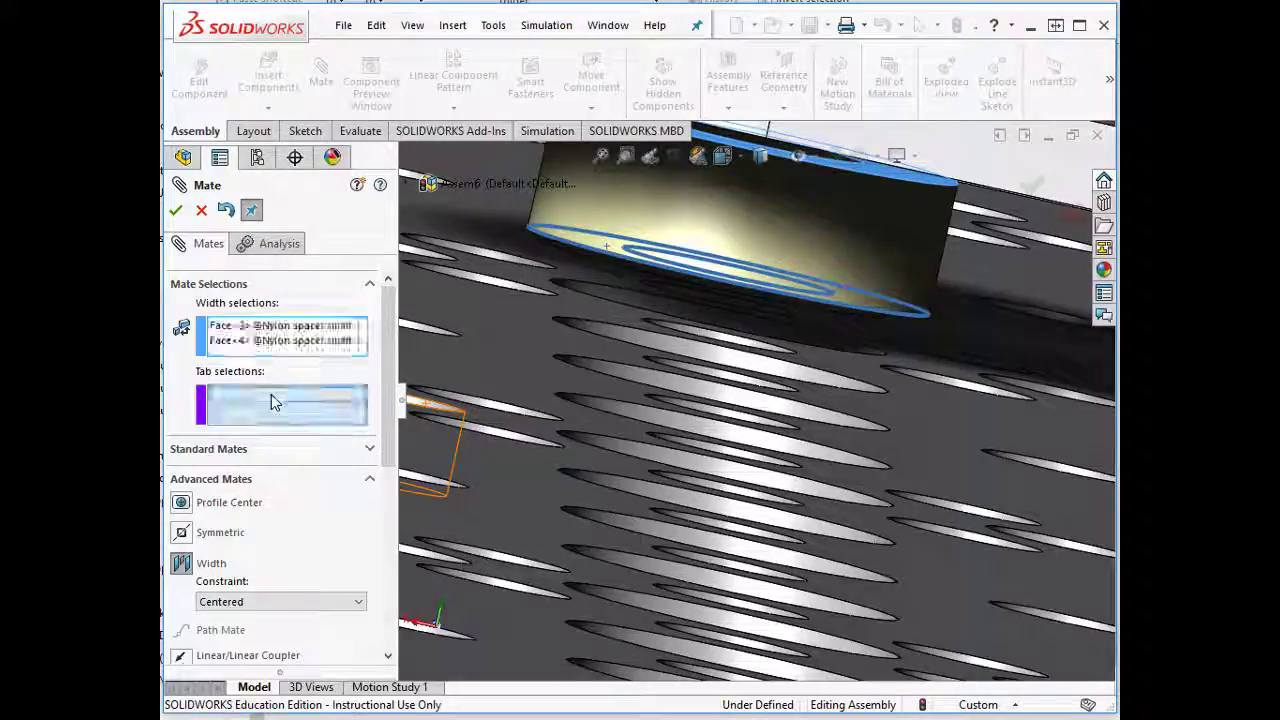
middle_drag(523, 420, 652, 360)
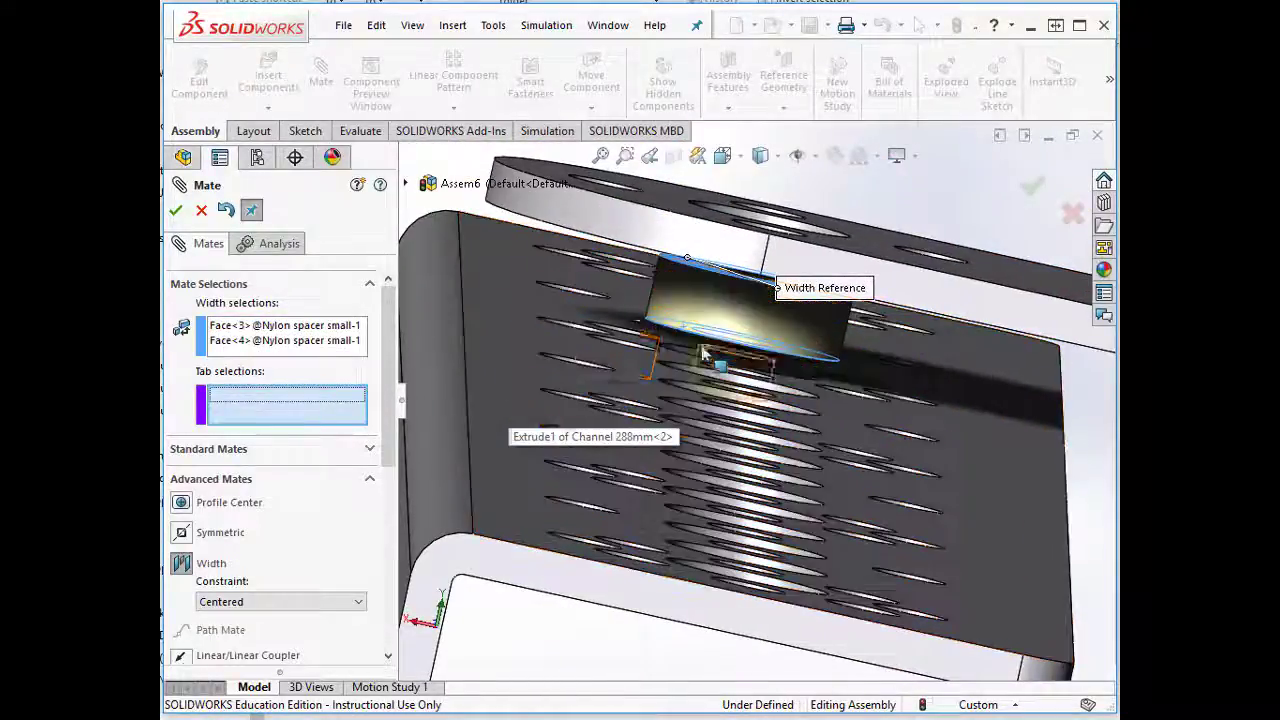
click(512, 305)
middle_drag(512, 305, 662, 498)
click(941, 604)
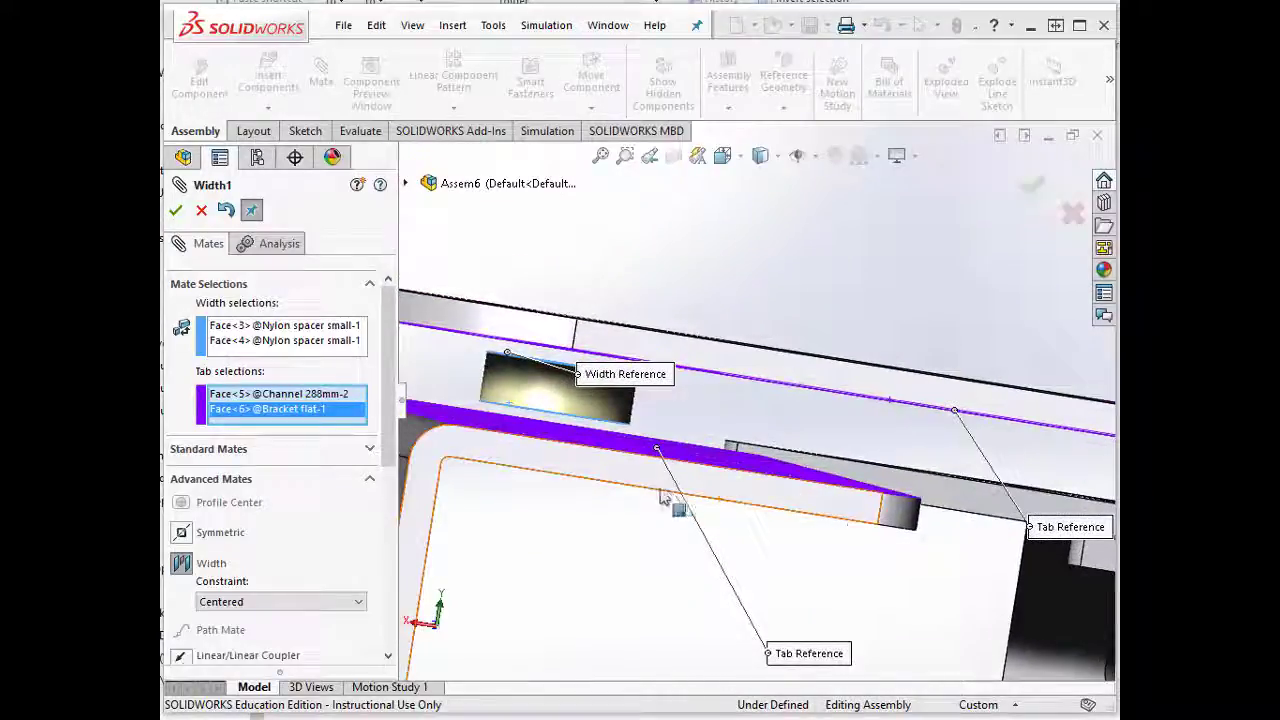
click(176, 211)
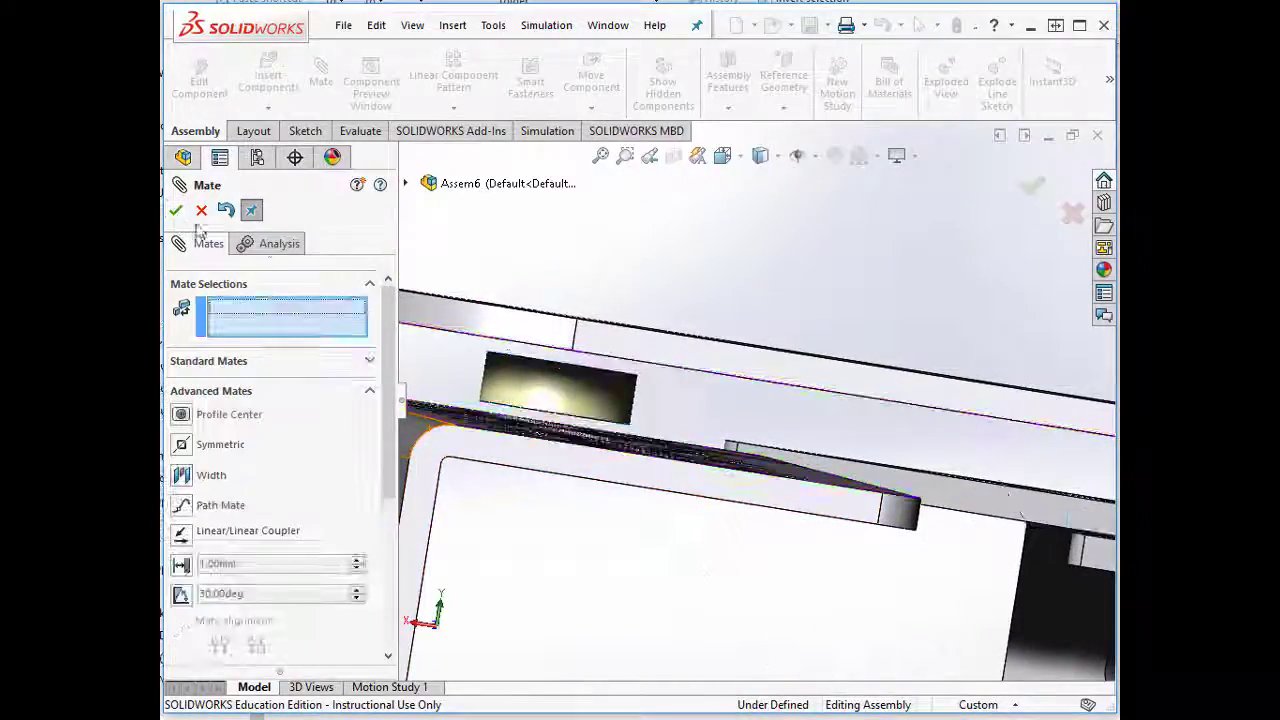
click(177, 211)
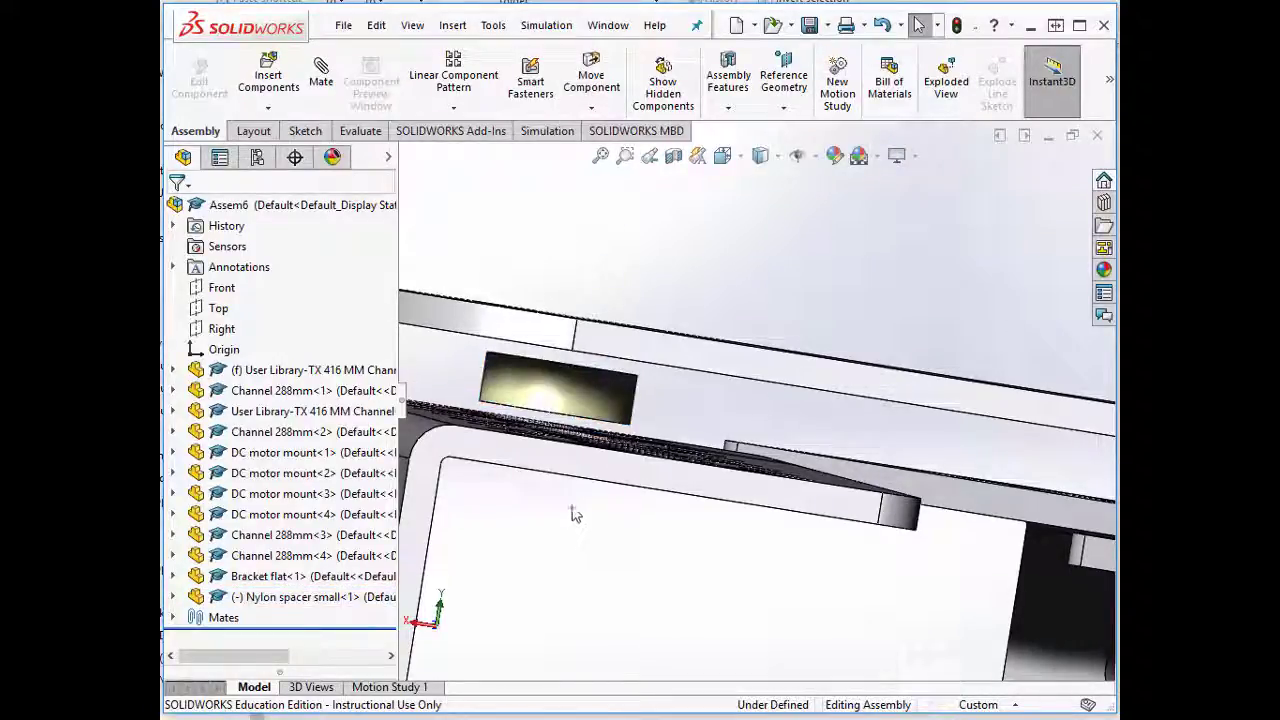
- View the assembly normal to the flat bracket's long side face and examine the spacer's position between bracket and cross channel
click(659, 363)
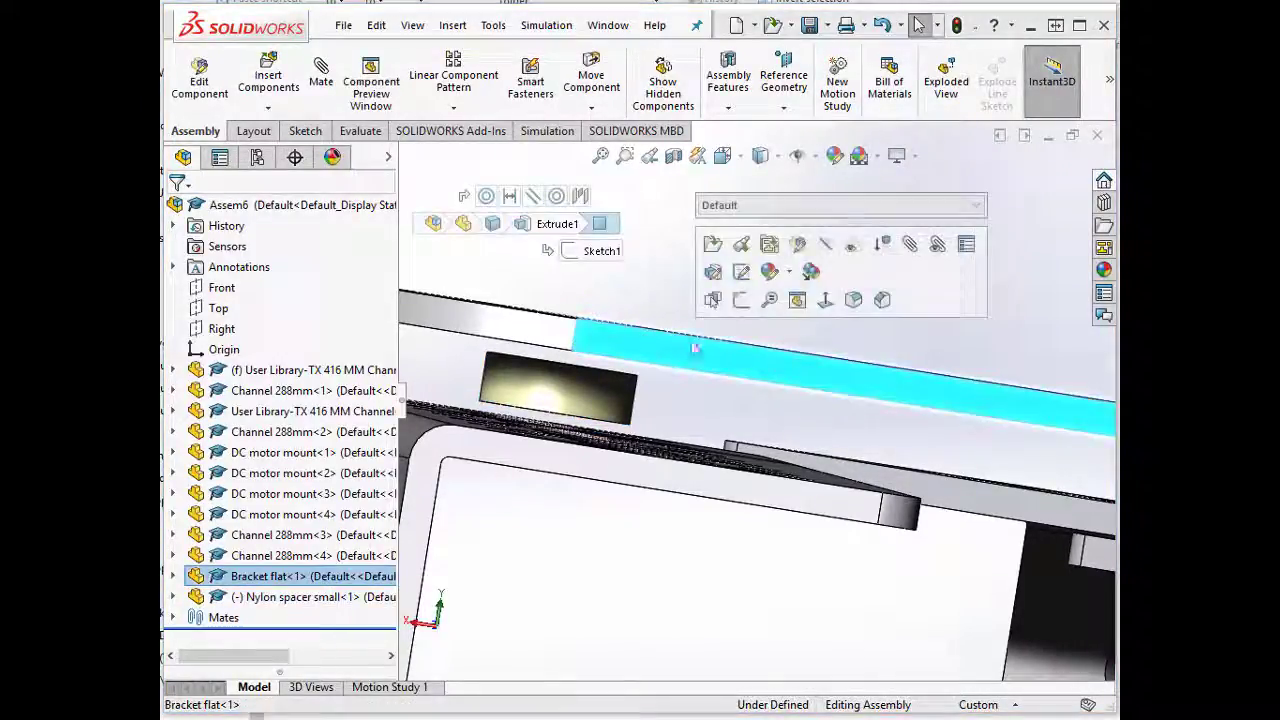
click(826, 300)
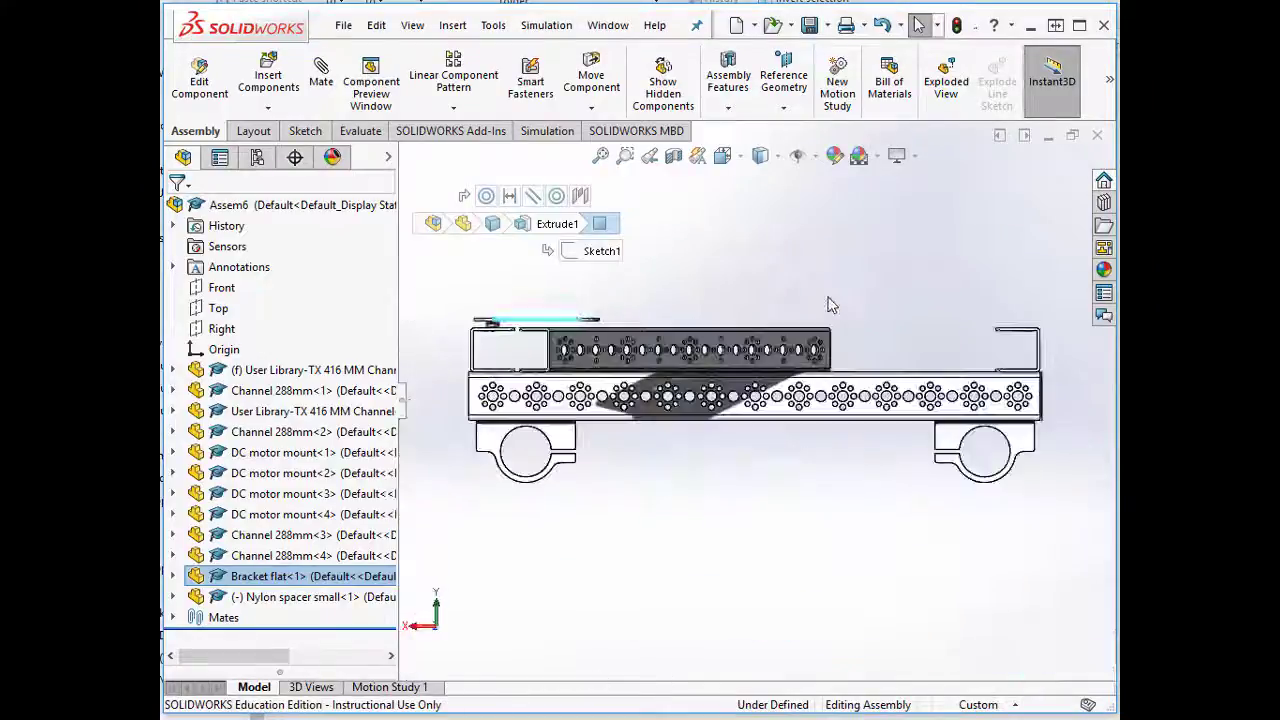
scroll(468, 339, down, 4)
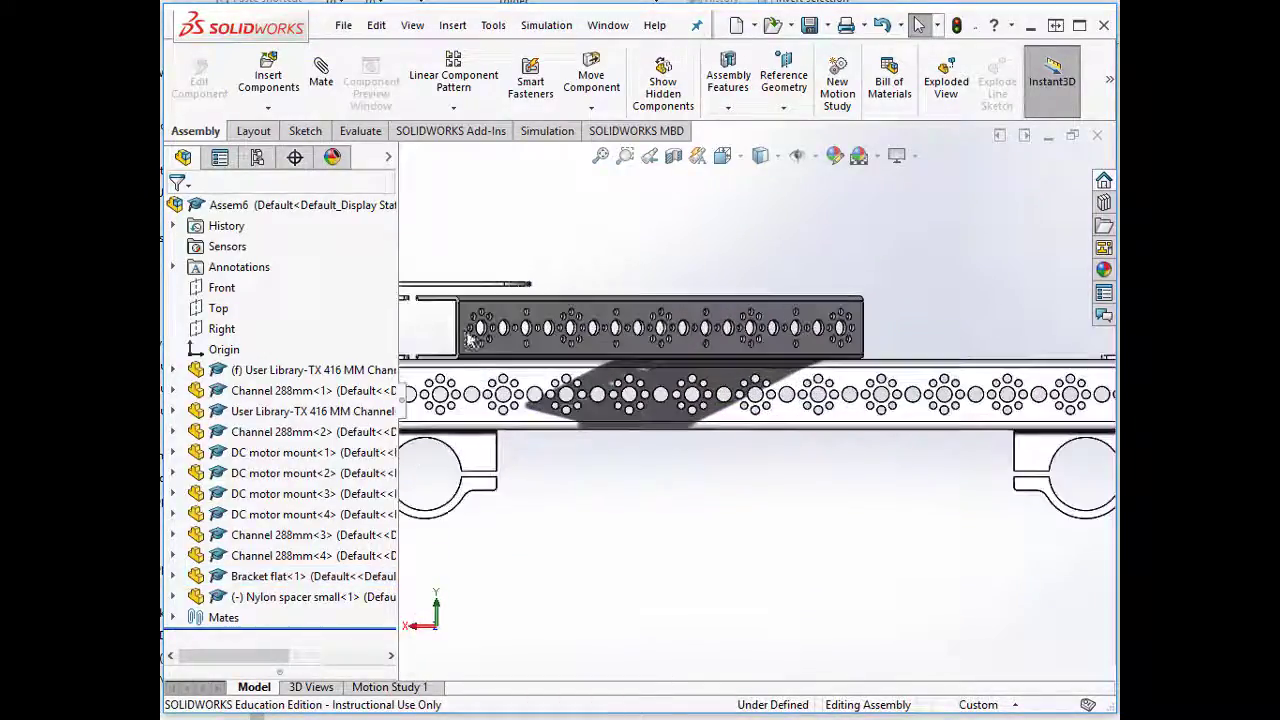
ctrl+middle_drag(537, 328, 1066, 341)
scroll(645, 212, down, 5)
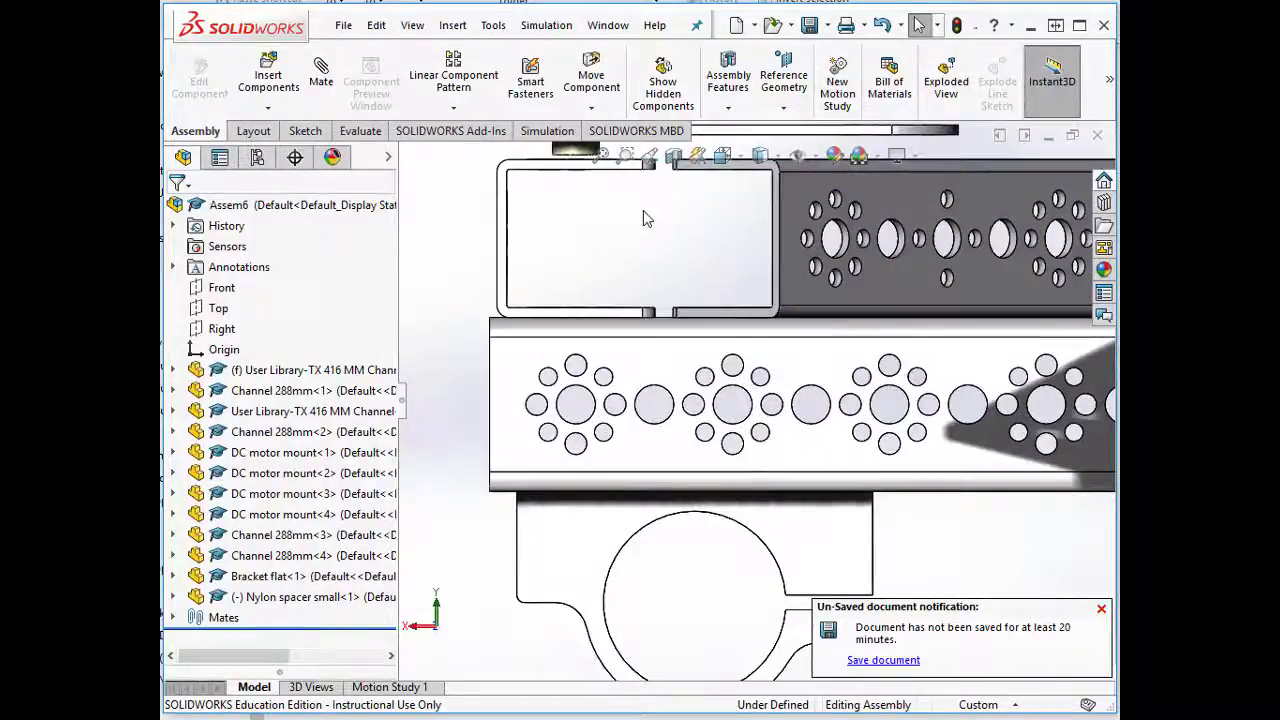
scroll(585, 358, down, 1)
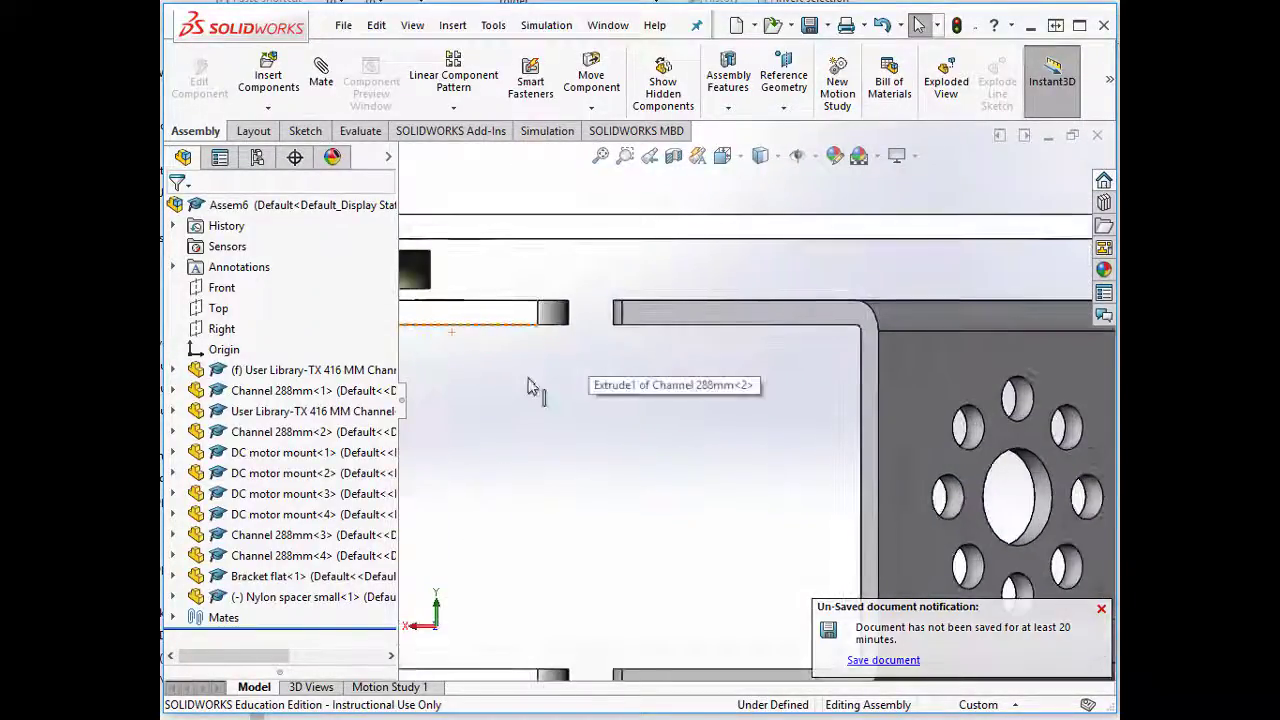
ctrl+middle_drag(583, 393, 825, 433)
scroll(636, 312, down, 2)
ctrl+middle_drag(632, 308, 728, 340)
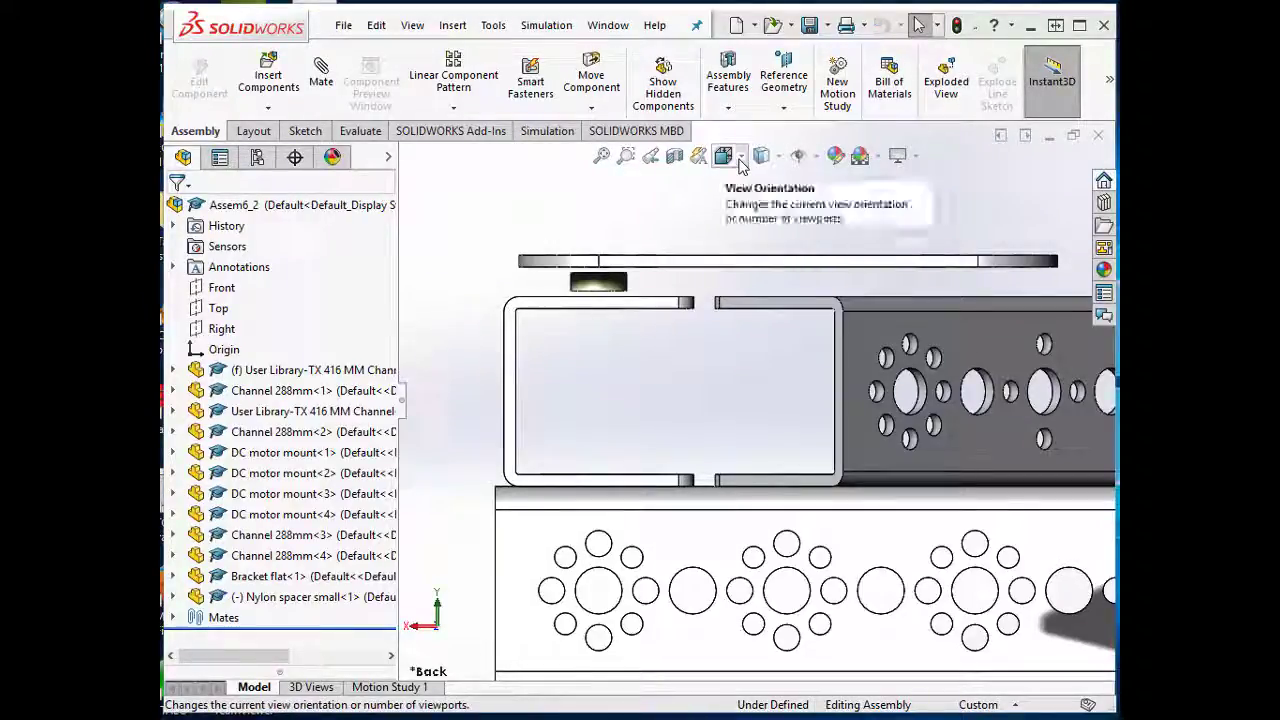
- Set up a 30° angle mate between the flat bracket's long side face and the 288 mm cross channel's outer web face
click(741, 162)
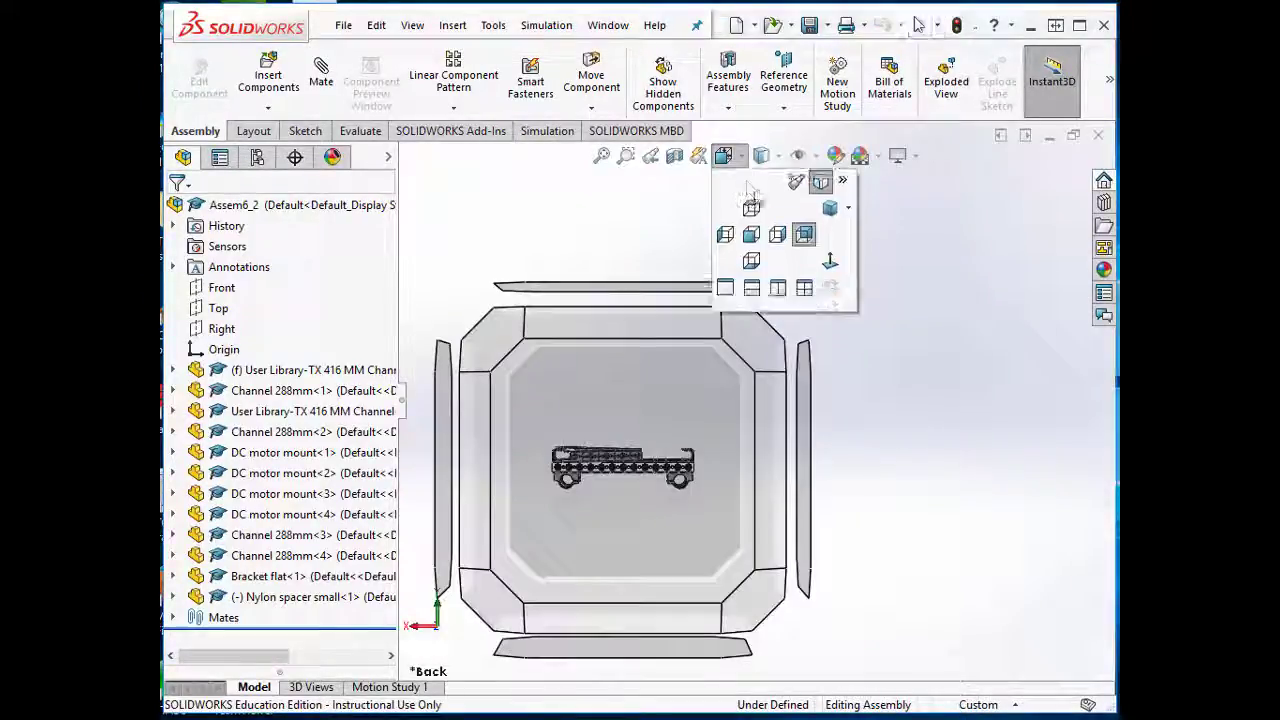
click(828, 209)
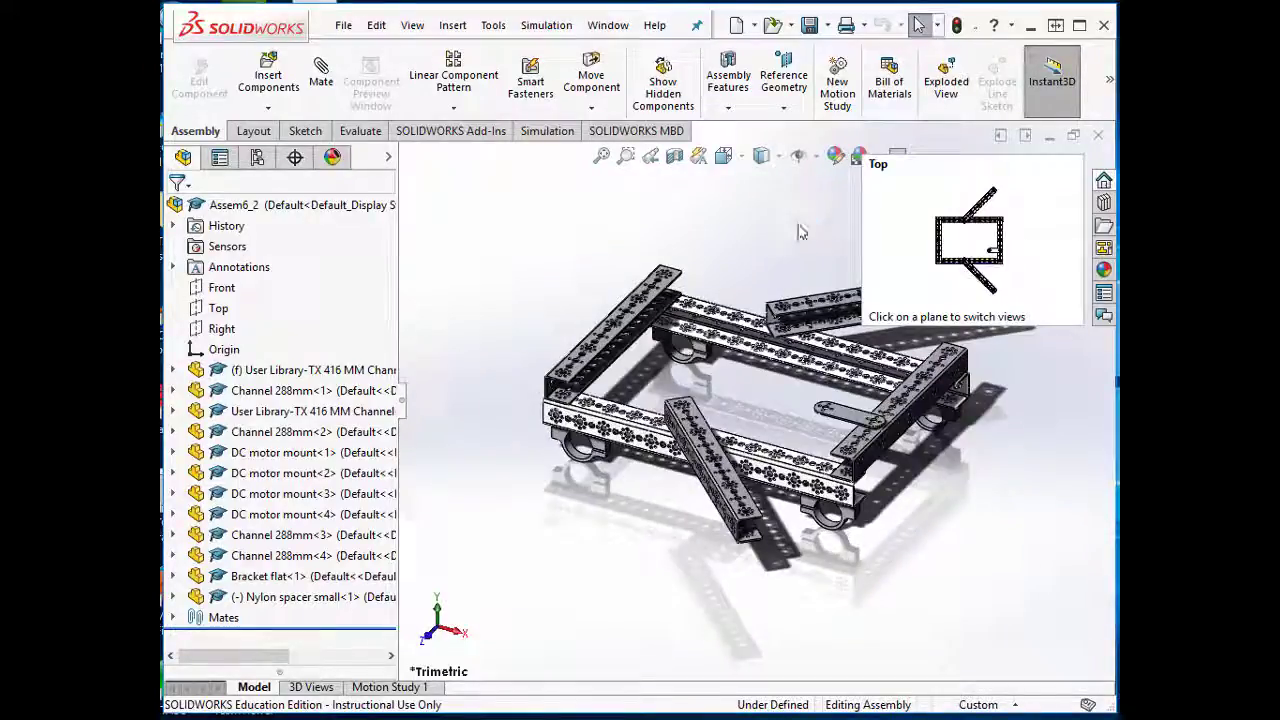
scroll(872, 445, down, 4)
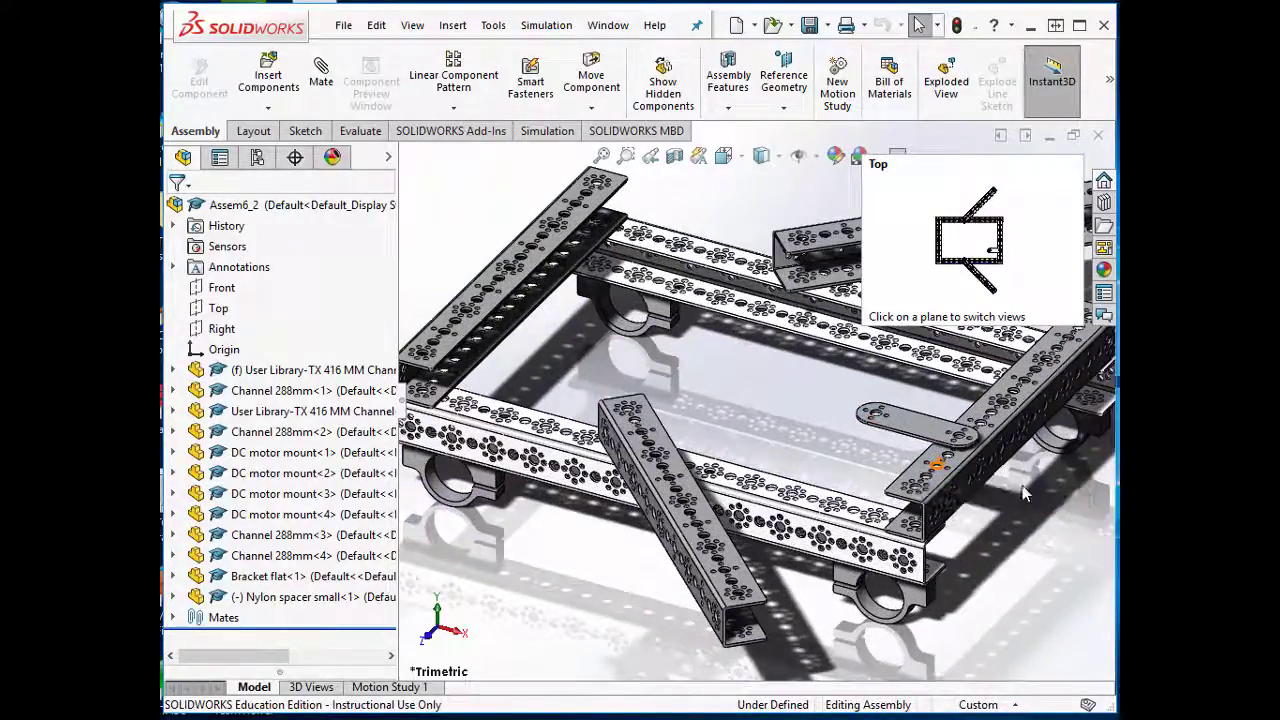
scroll(1019, 487, down, 2)
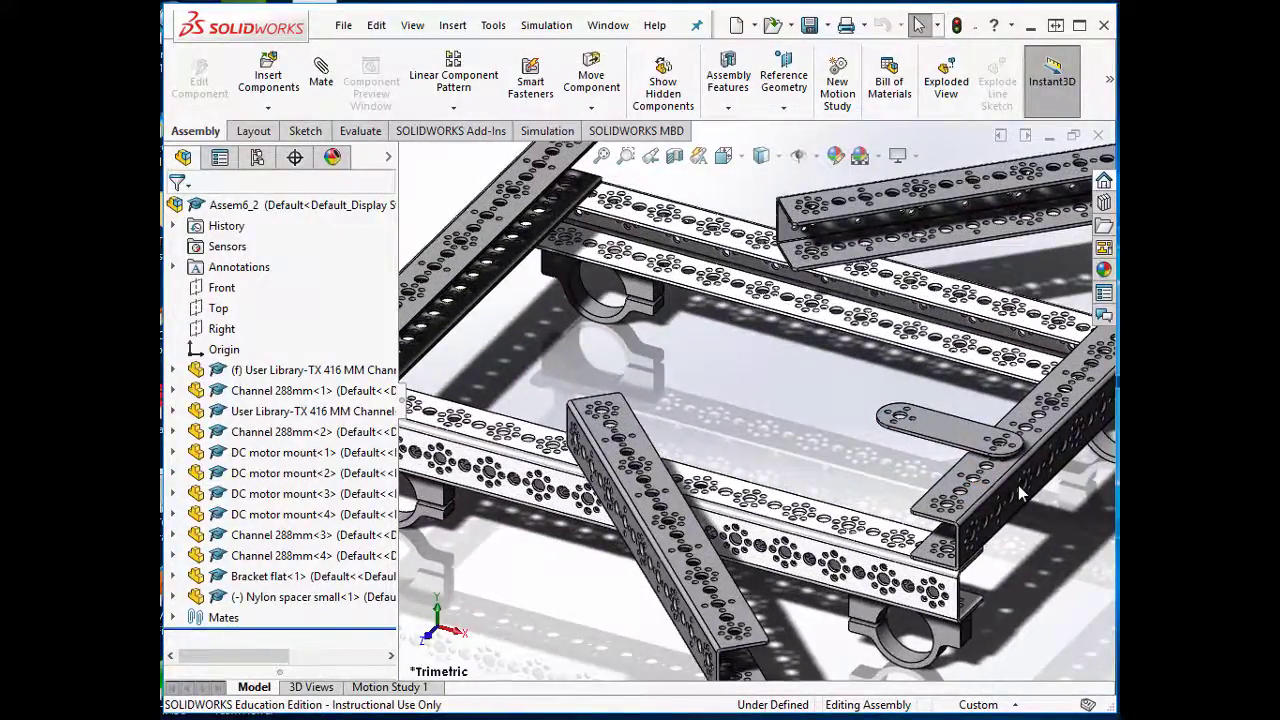
scroll(1020, 490, down, 5)
scroll(1020, 490, down, 1)
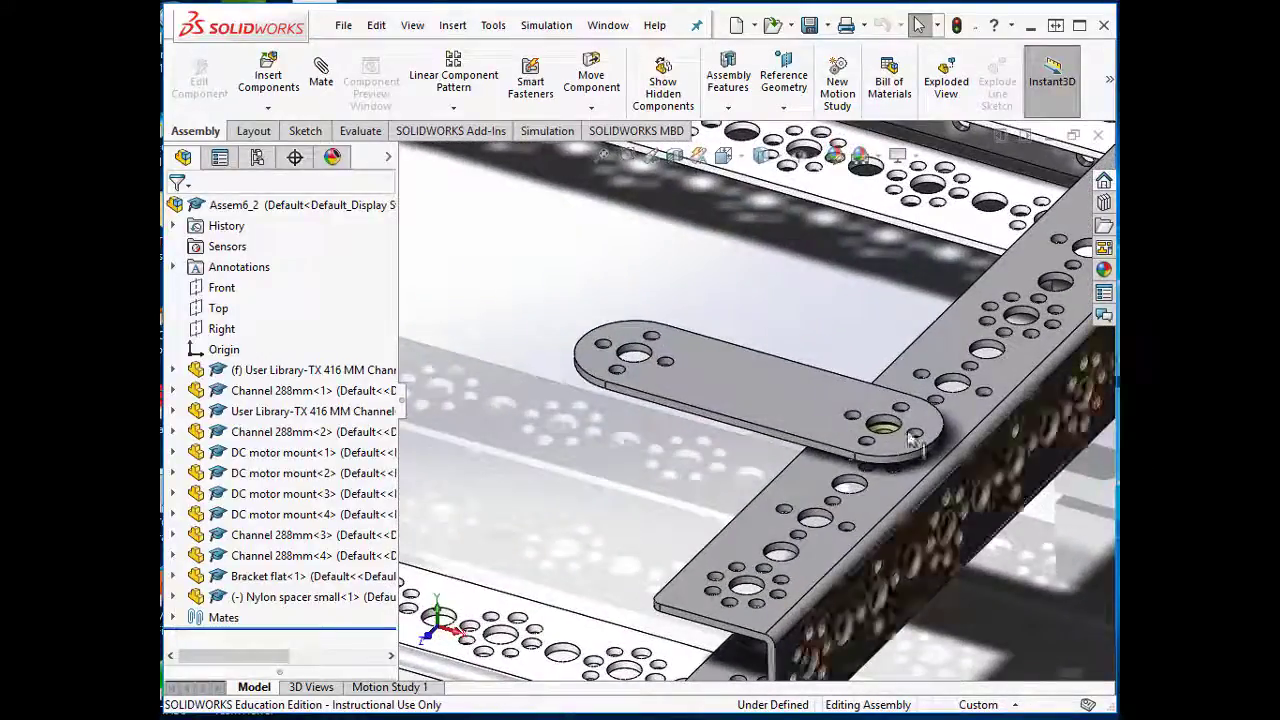
click(322, 75)
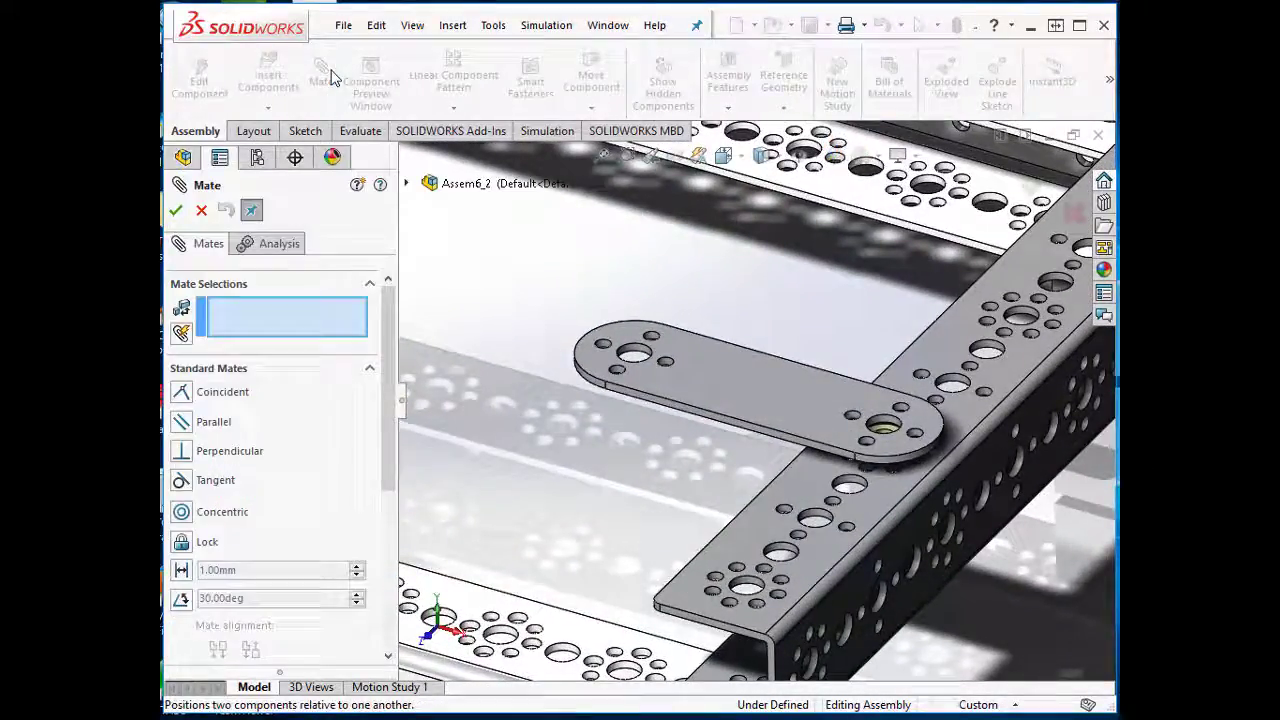
click(181, 597)
scroll(738, 452, down, 3)
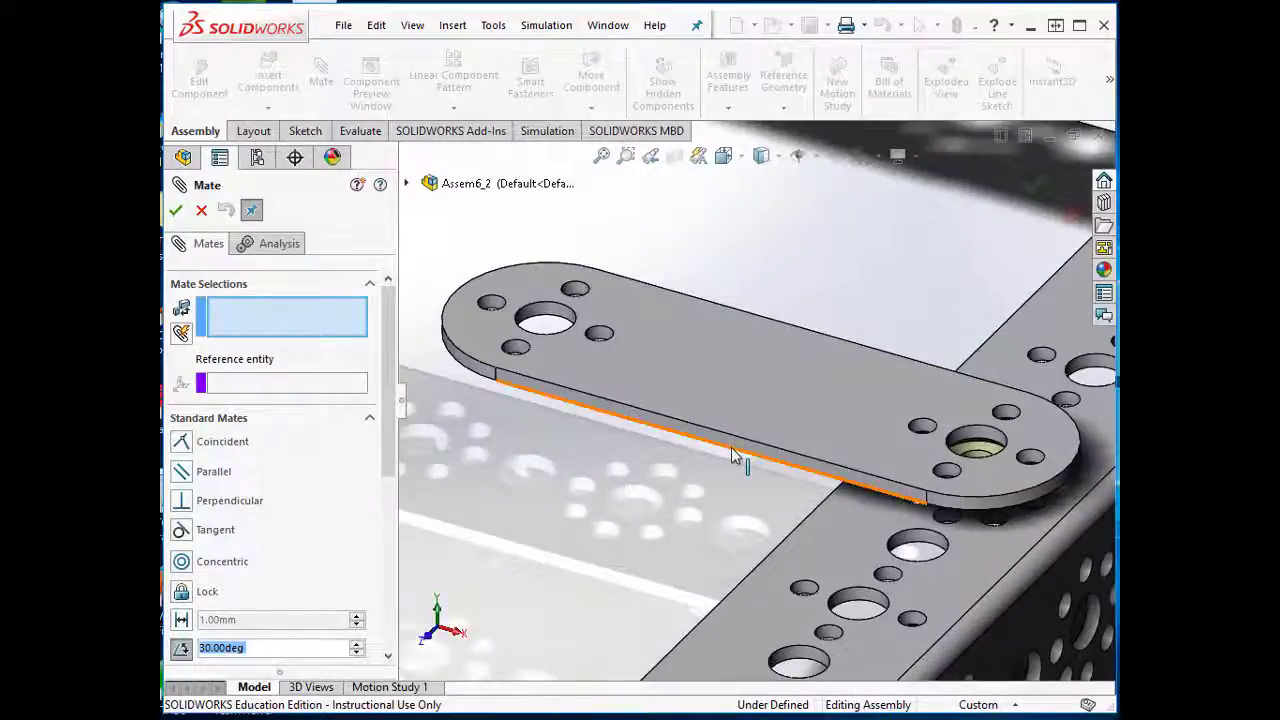
click(735, 453)
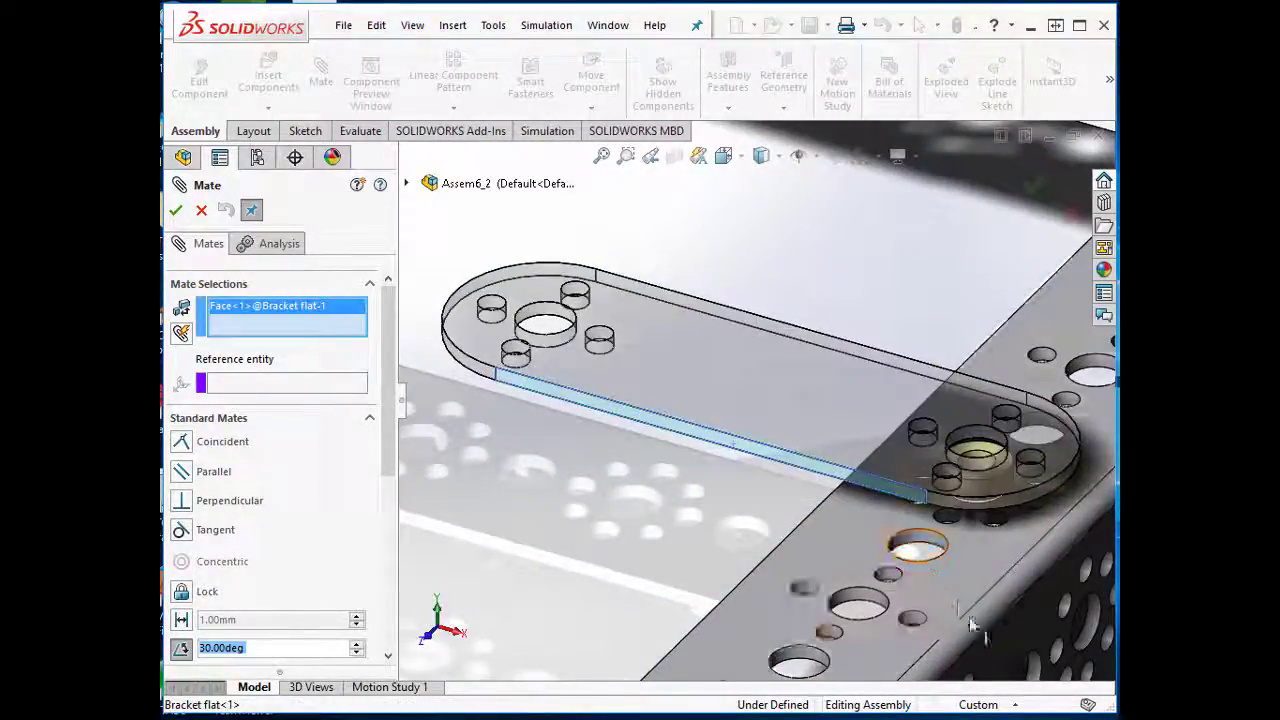
click(995, 643)
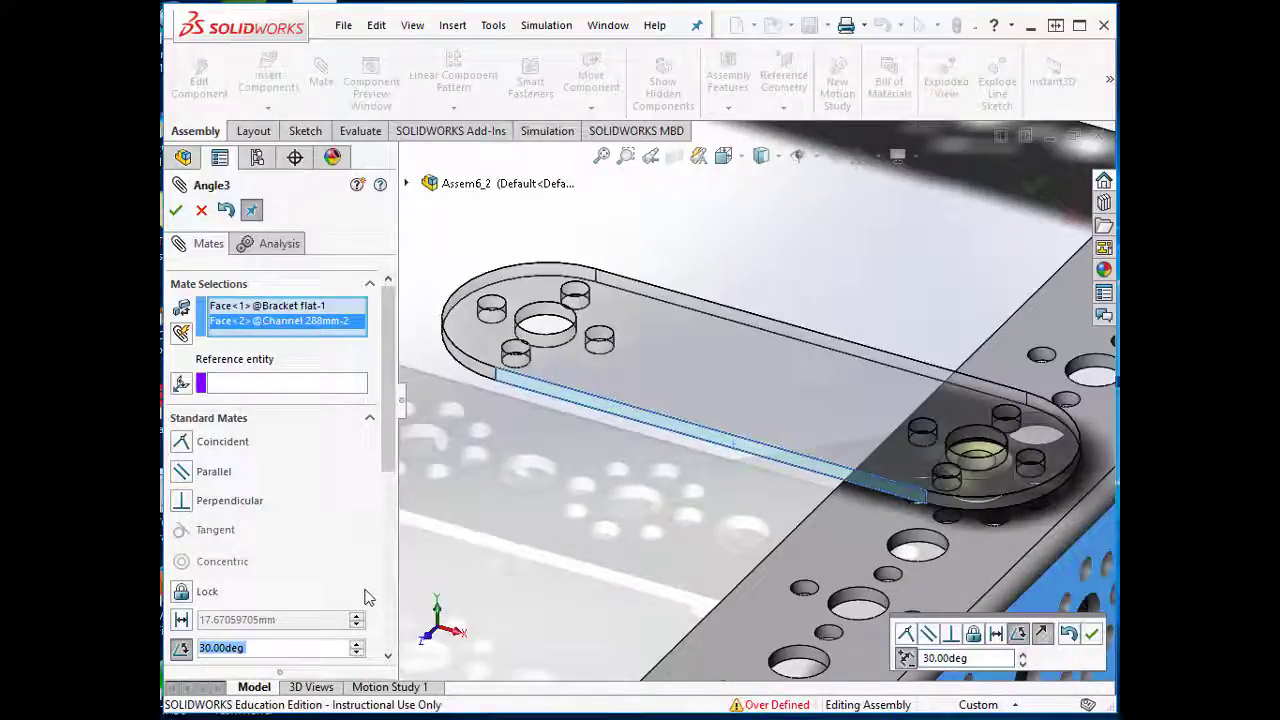
- Add the angle mate even though it over defines the assembly, and finish mating
click(1091, 634)
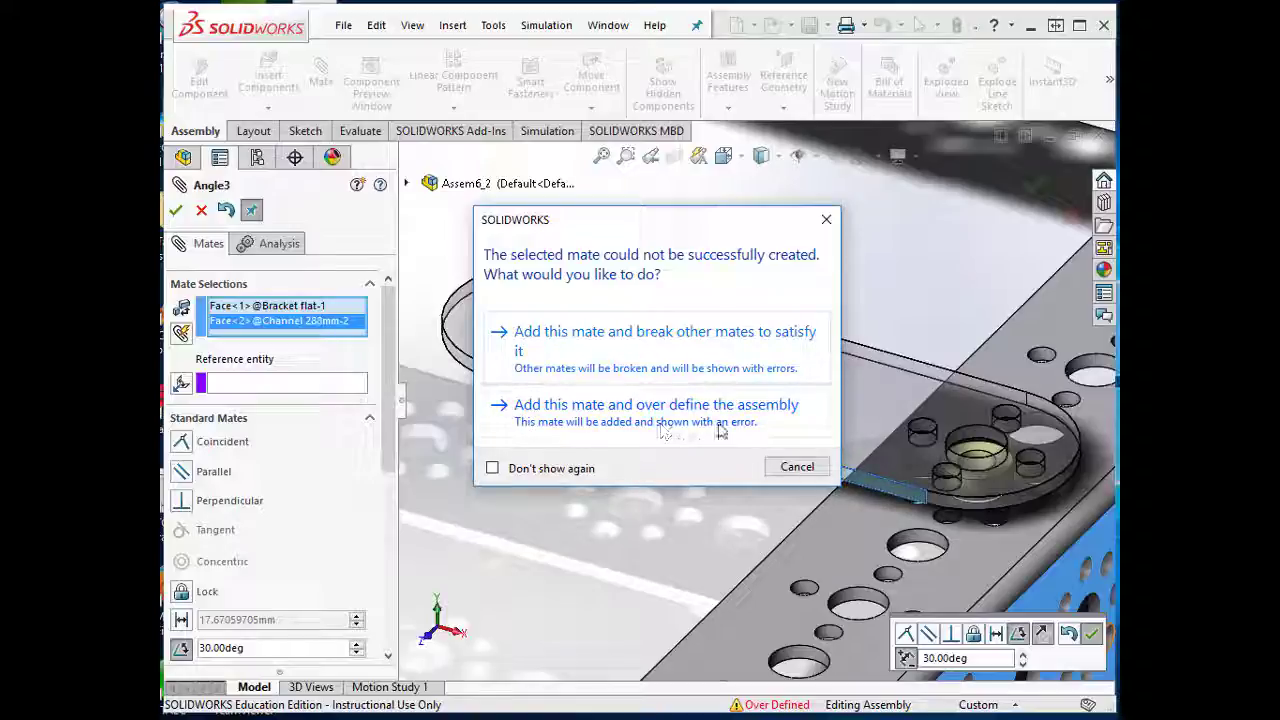
click(577, 416)
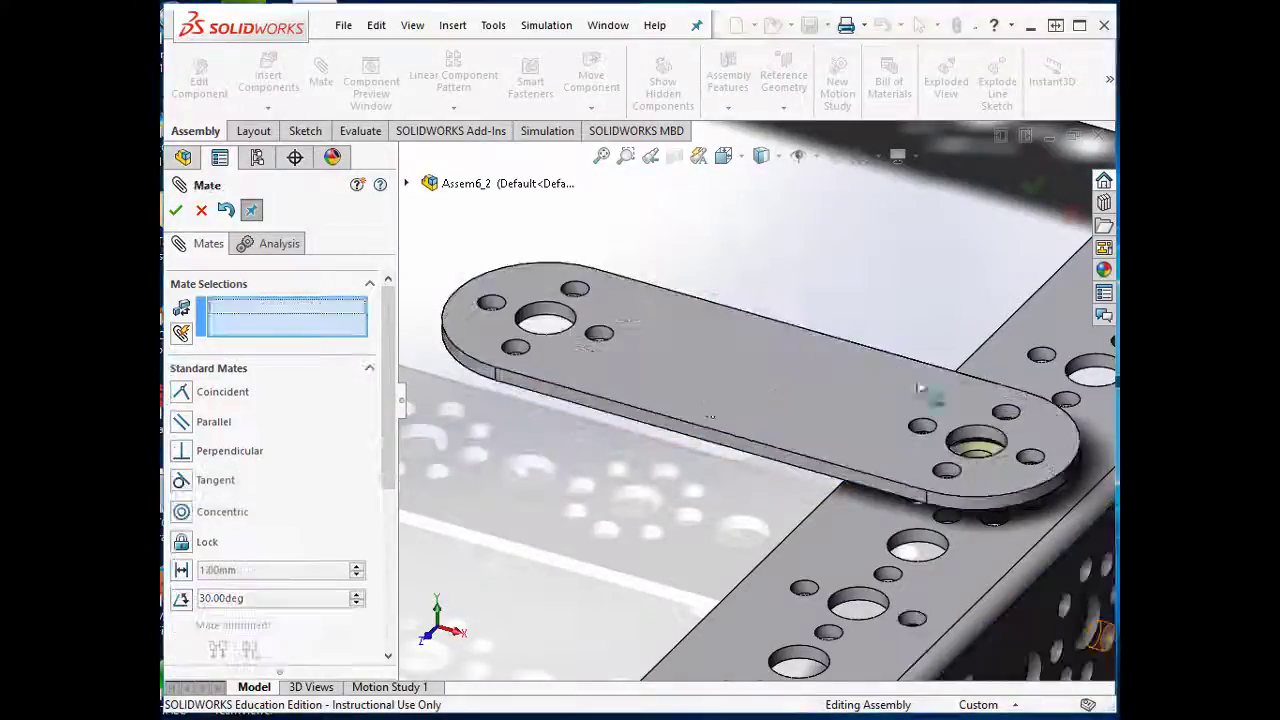
click(175, 210)
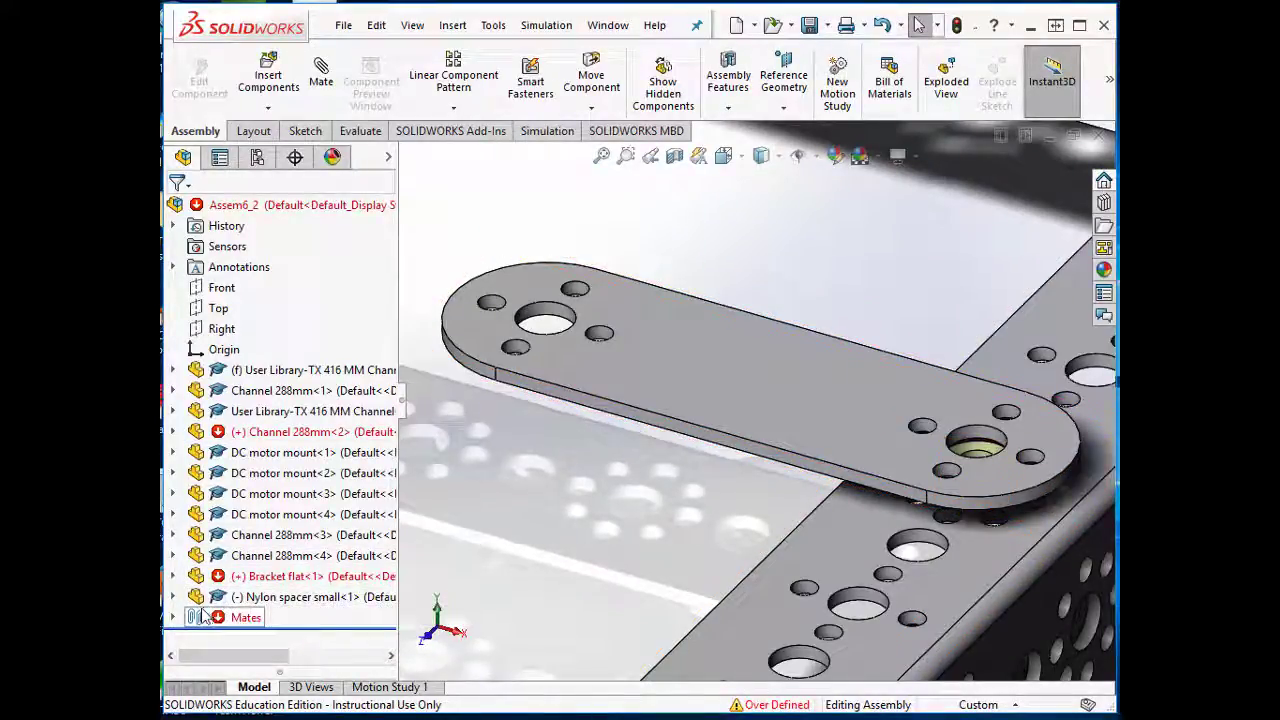
- Examine the assembly's components and mates for errors and for a mate conflicting with the flat bracket's angle mate
click(174, 618)
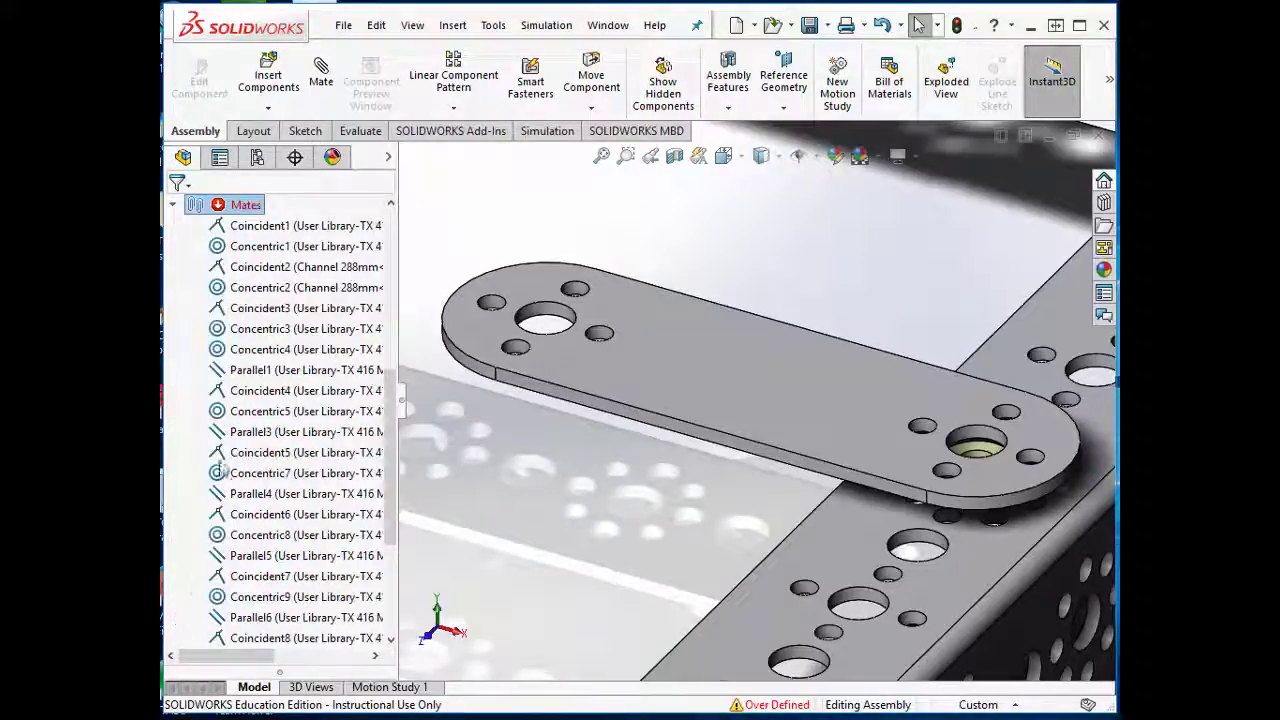
scroll(222, 470, down, 4)
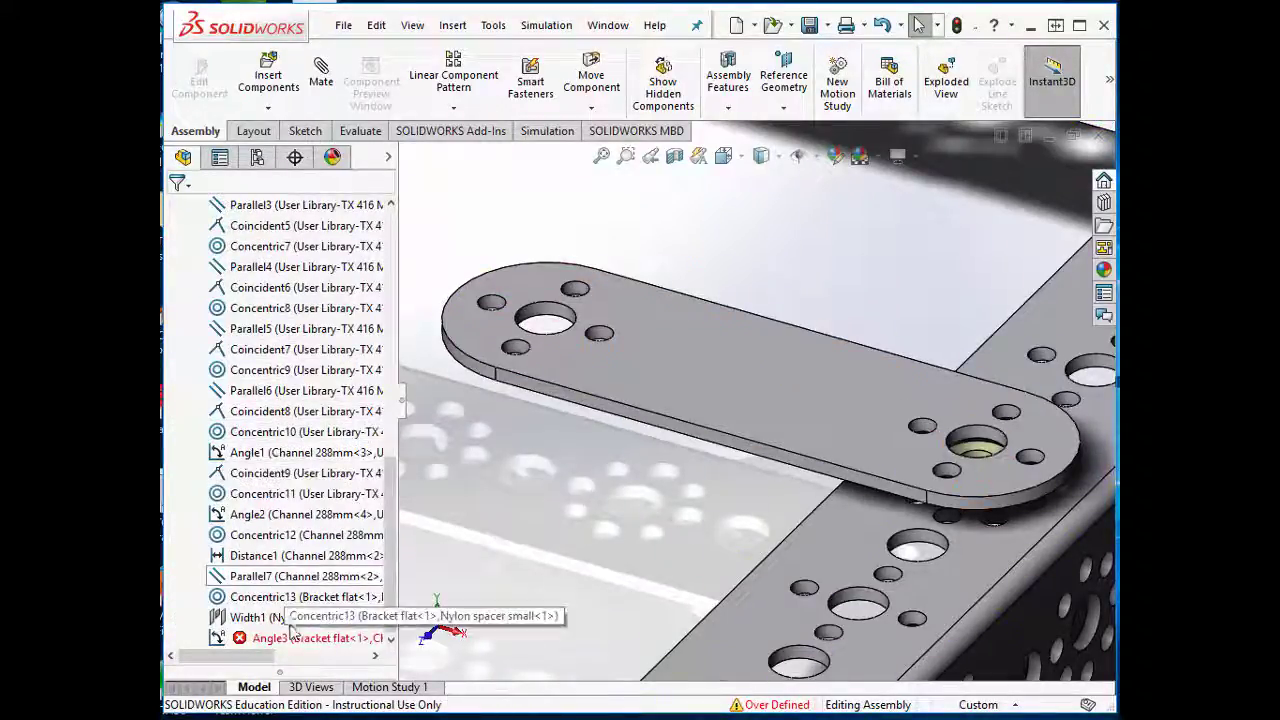
mouse_move(296, 648)
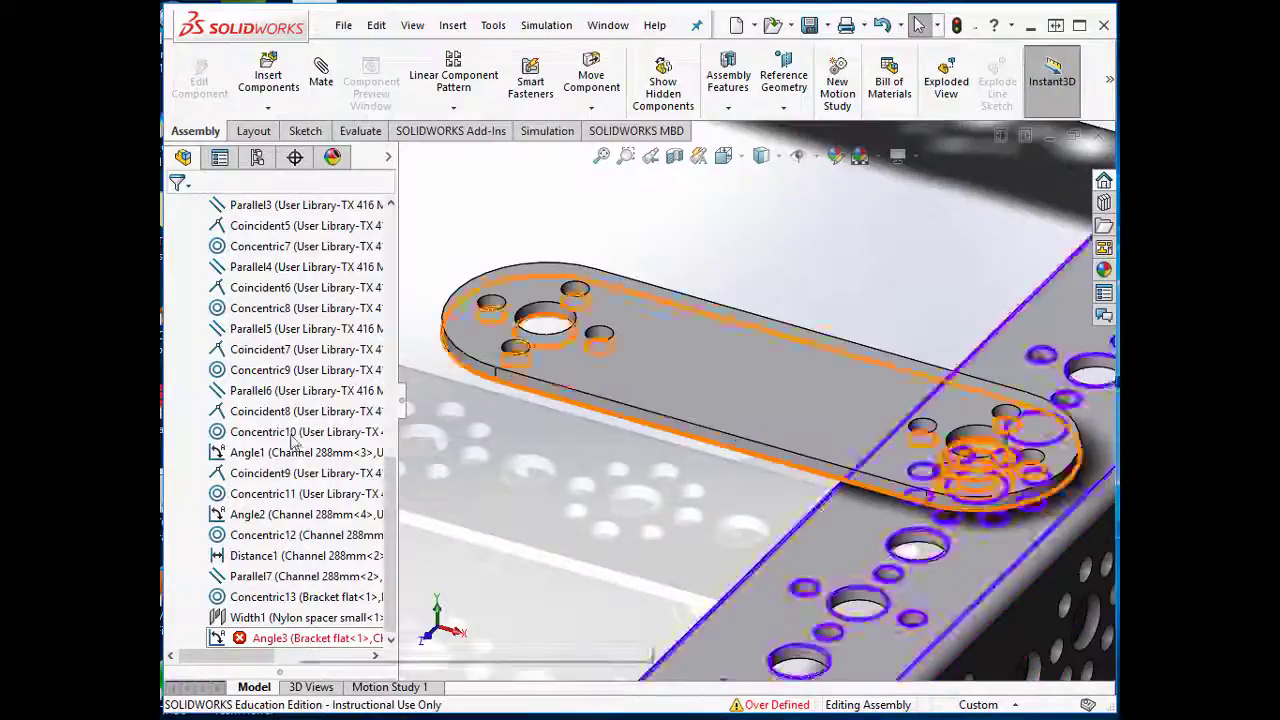
scroll(270, 362, up, 10)
scroll(270, 362, up, 3)
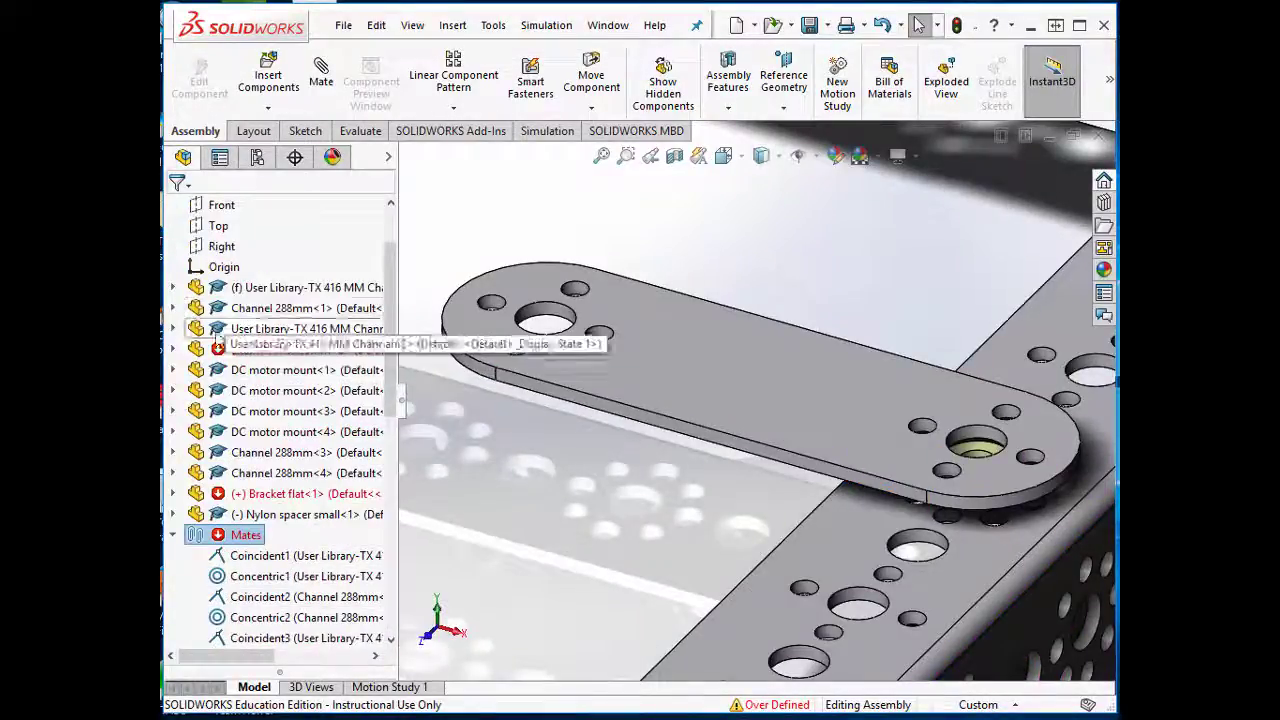
click(172, 355)
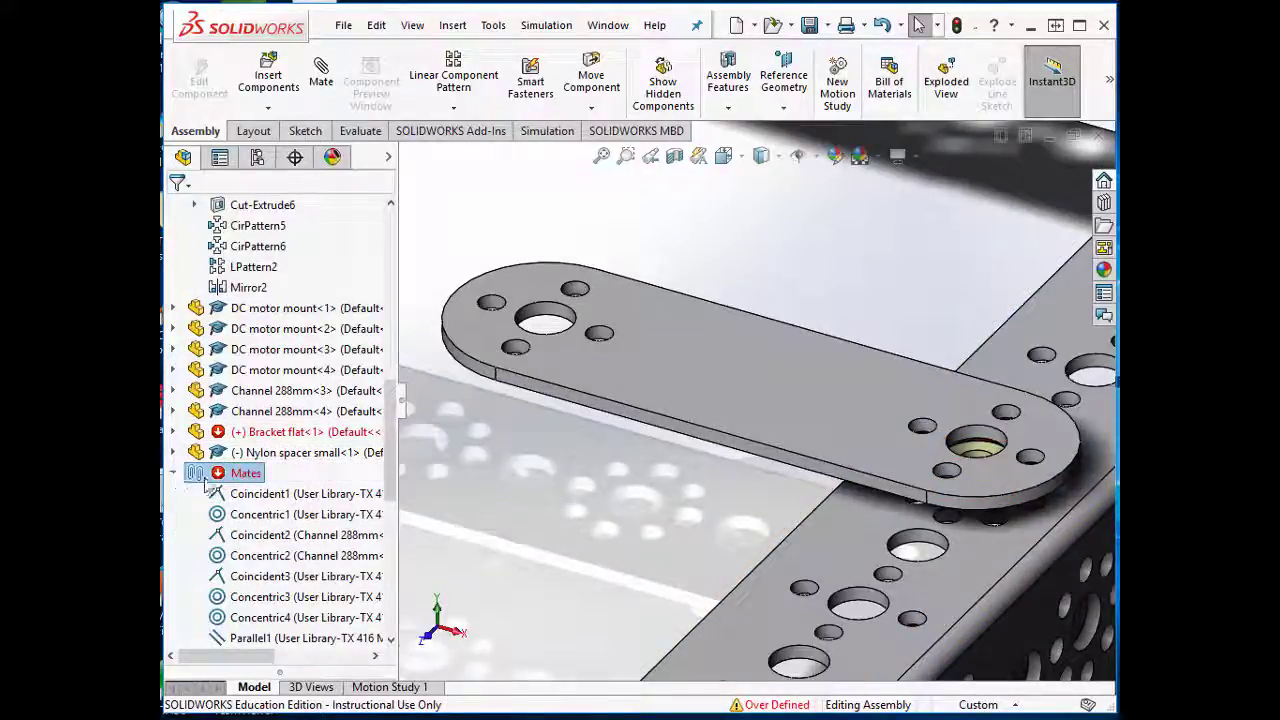
scroll(230, 495, down, 4)
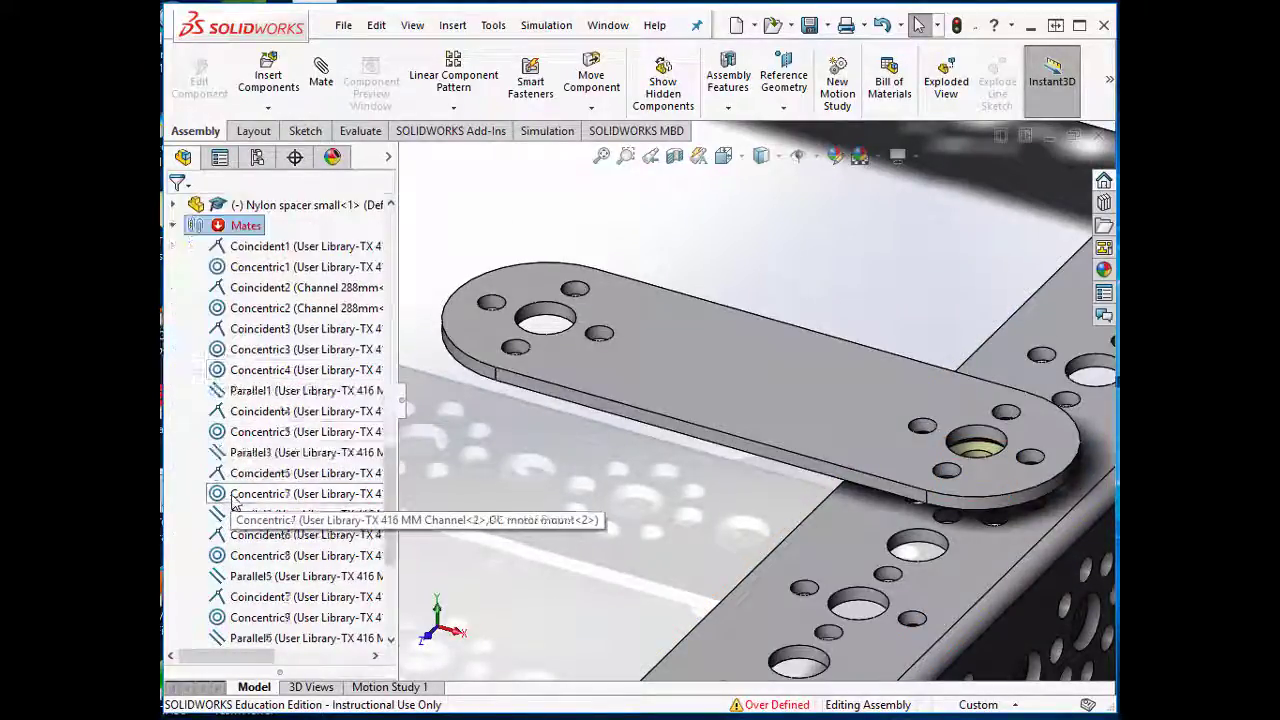
scroll(232, 503, down, 1)
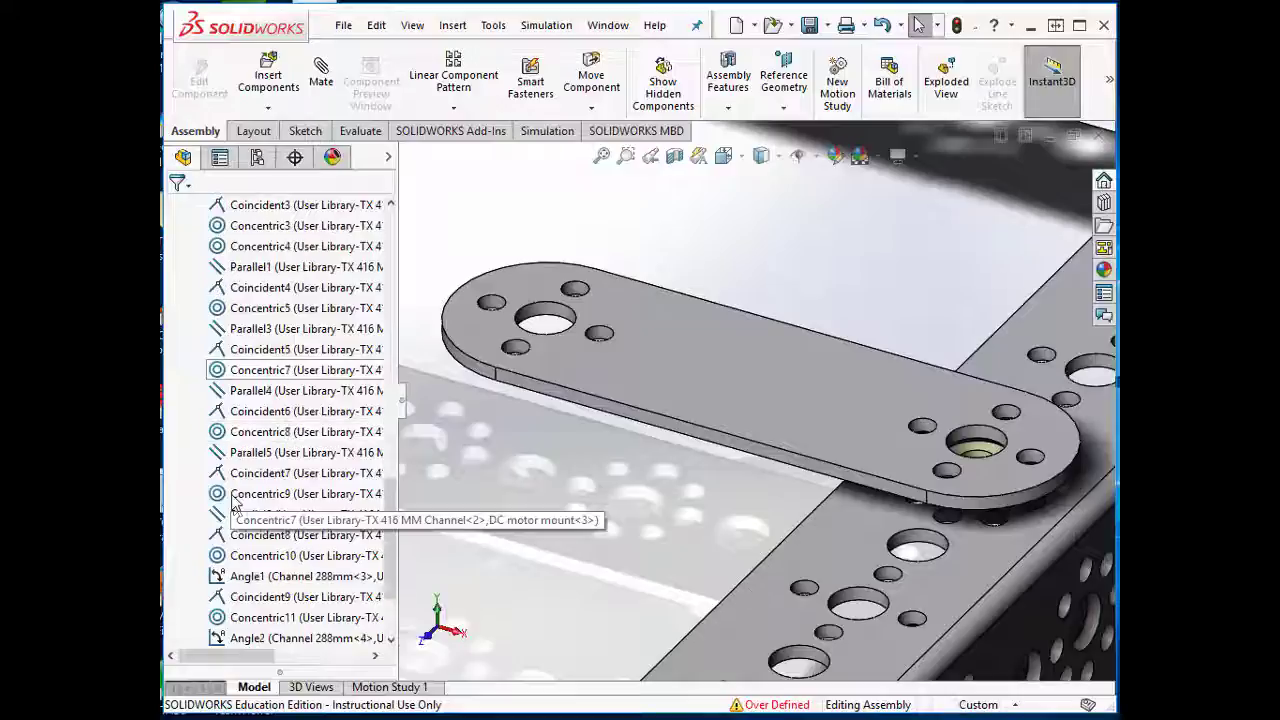
scroll(297, 625, down, 2)
scroll(297, 625, down, 1)
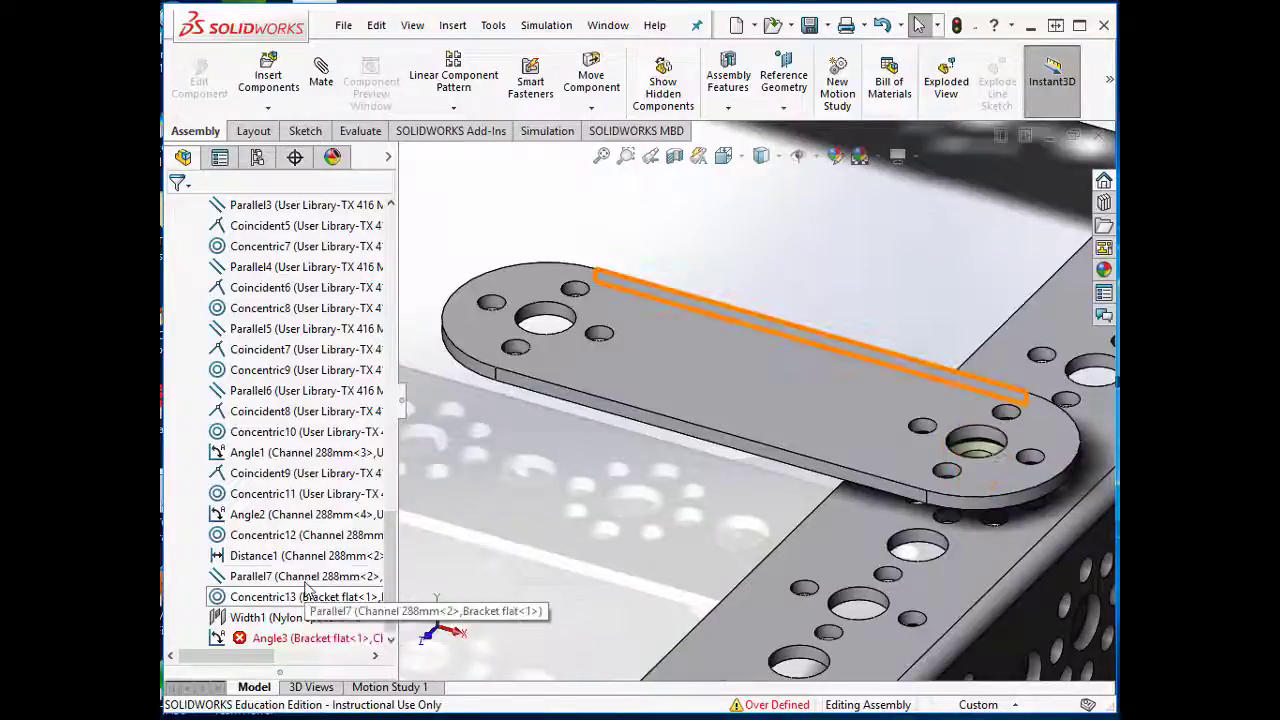
- Delete the parallel mate between the 288 mm cross channel and the flat bracket, and rebuild the assembly
click(306, 586)
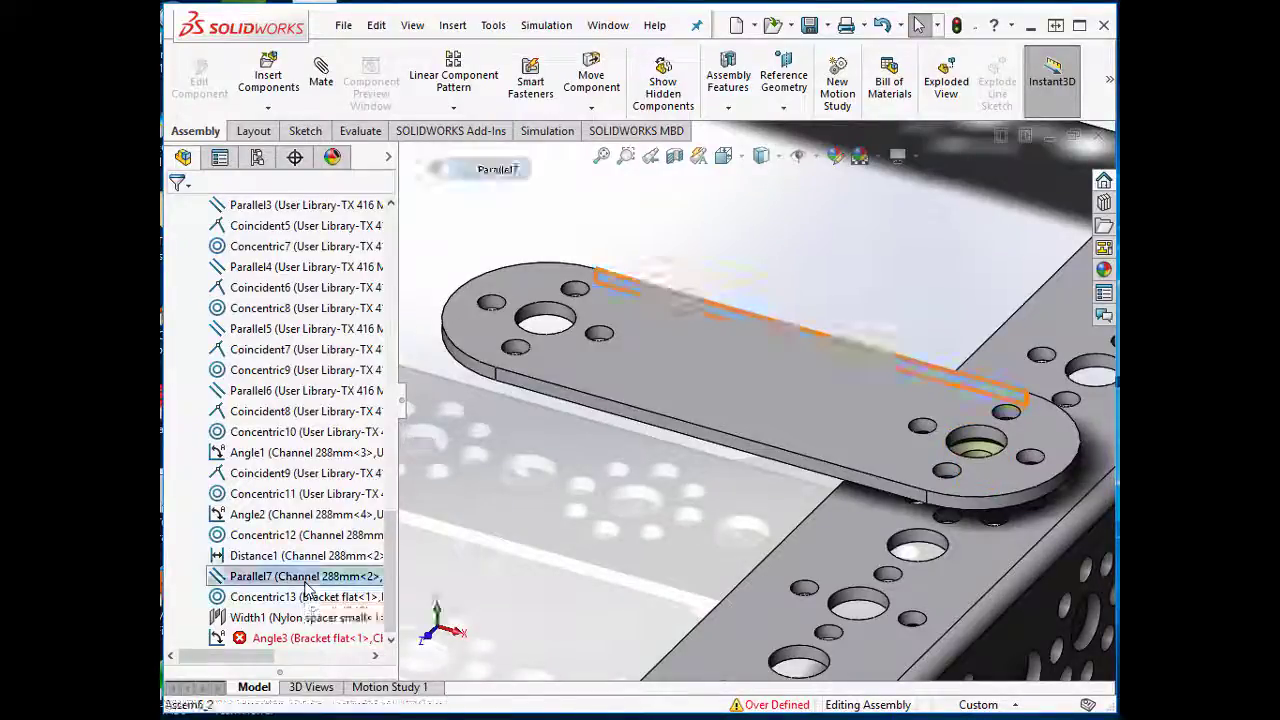
scroll(624, 512, up, 3)
scroll(620, 517, up, 5)
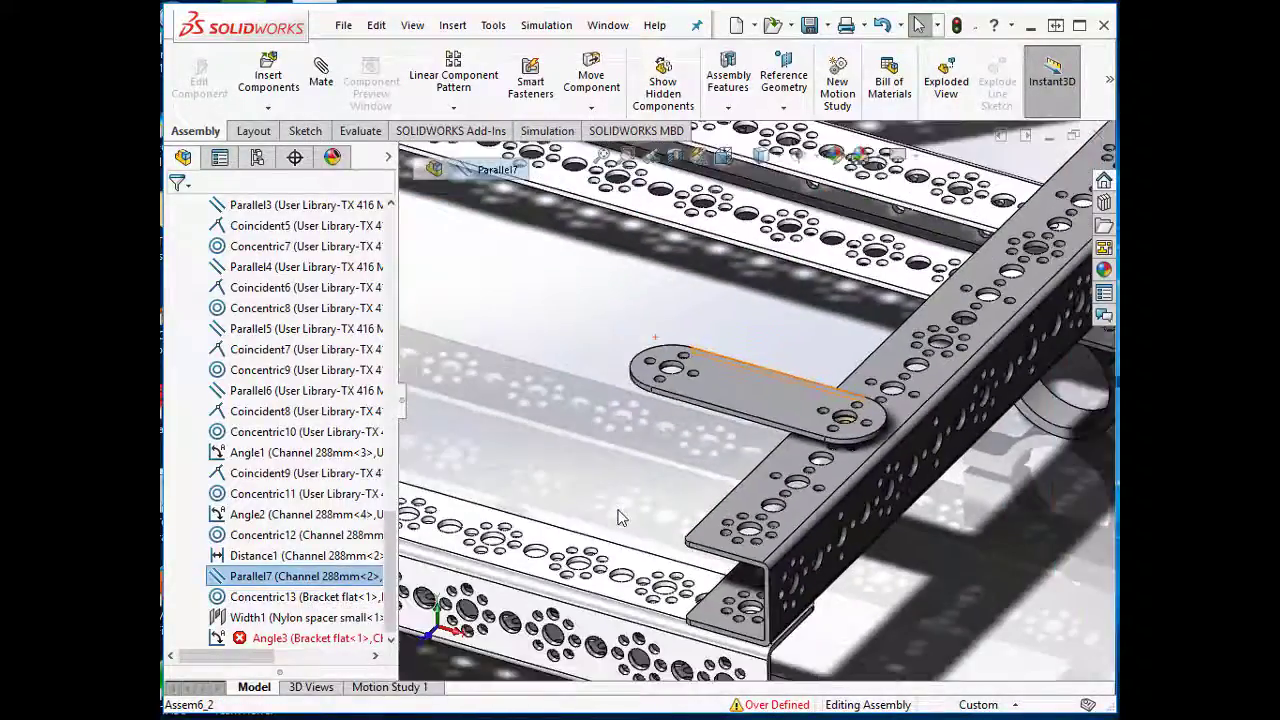
right_click(325, 588)
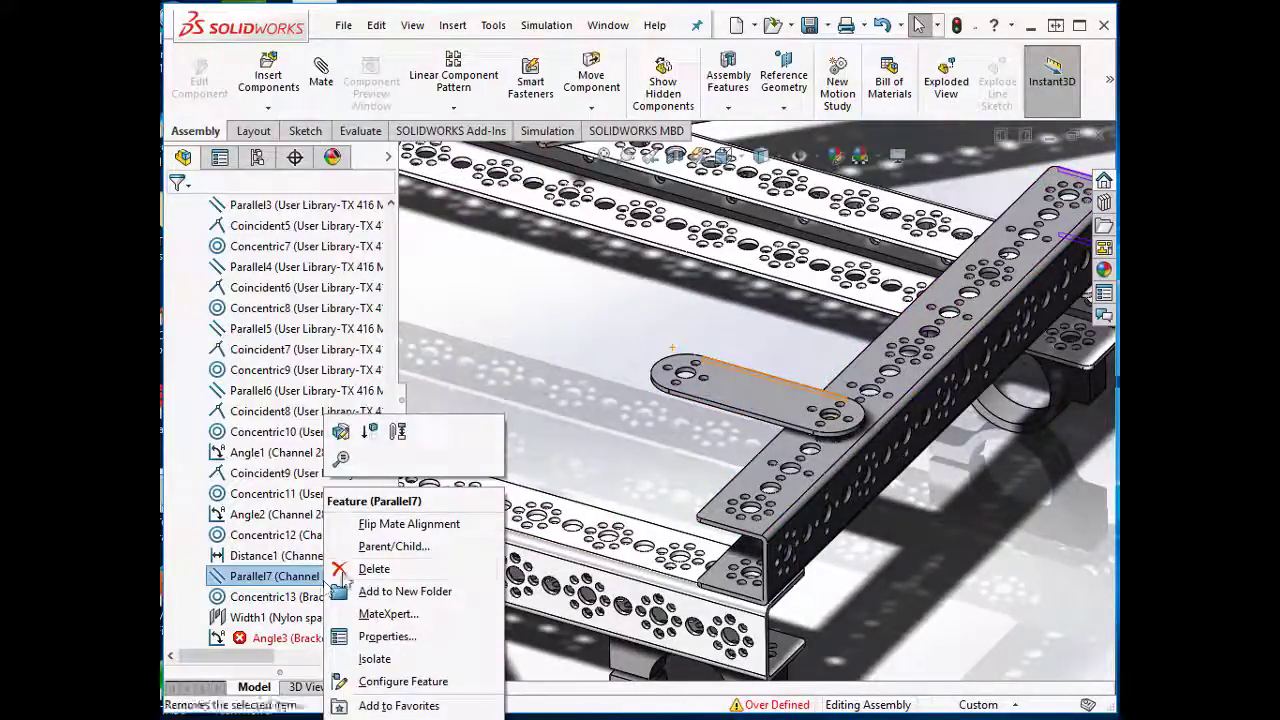
click(371, 568)
click(781, 276)
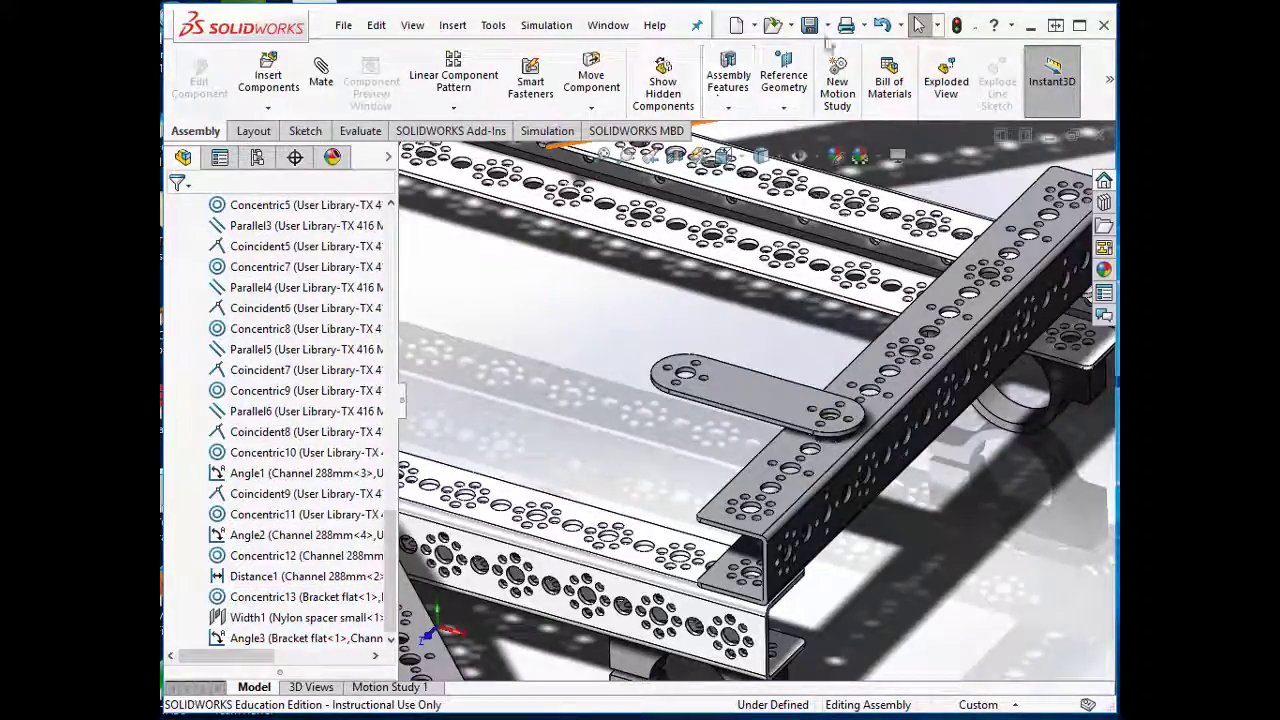
click(955, 27)
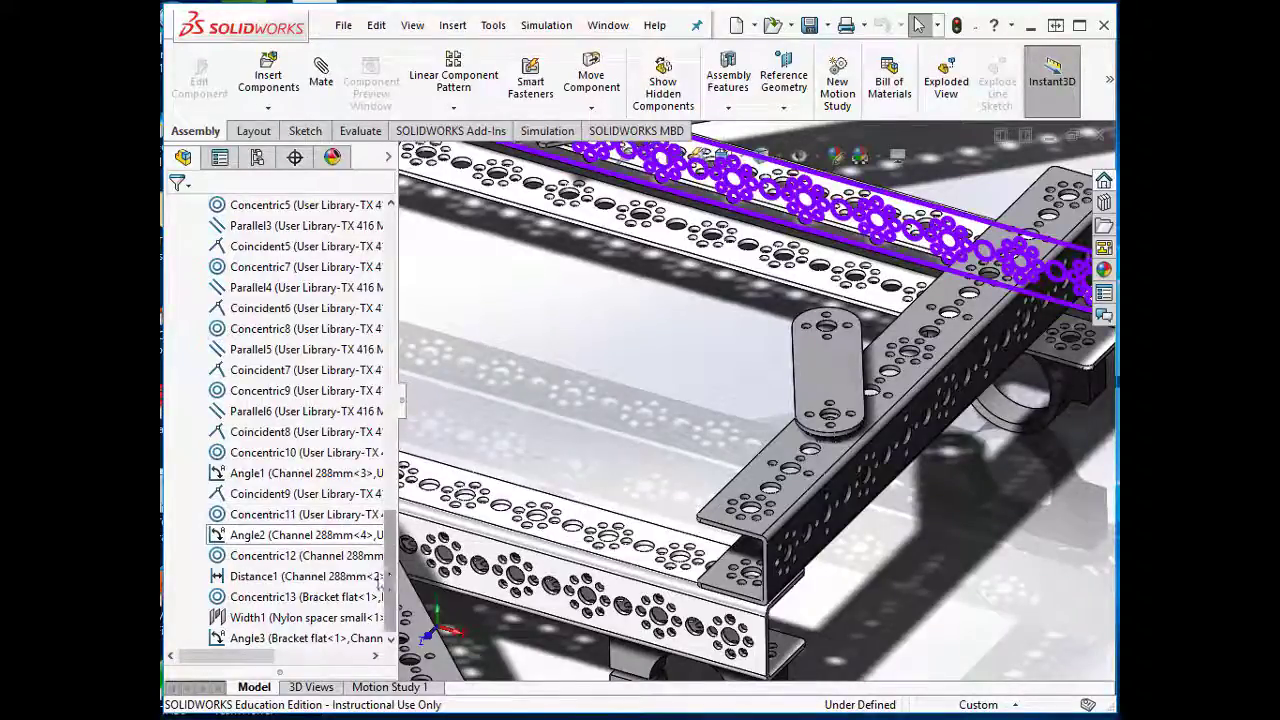
- Edit the angle mate between flat bracket and cross channel, removing the channel's outer web face from its selections
click(318, 642)
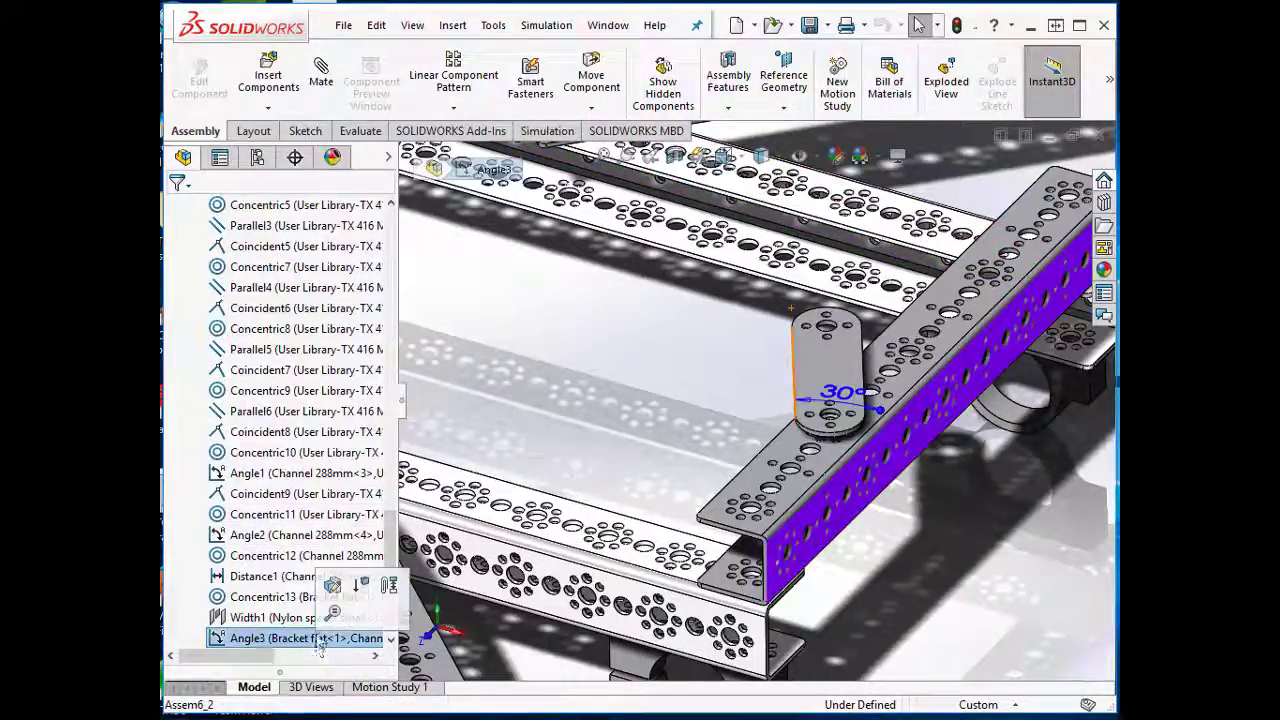
click(333, 586)
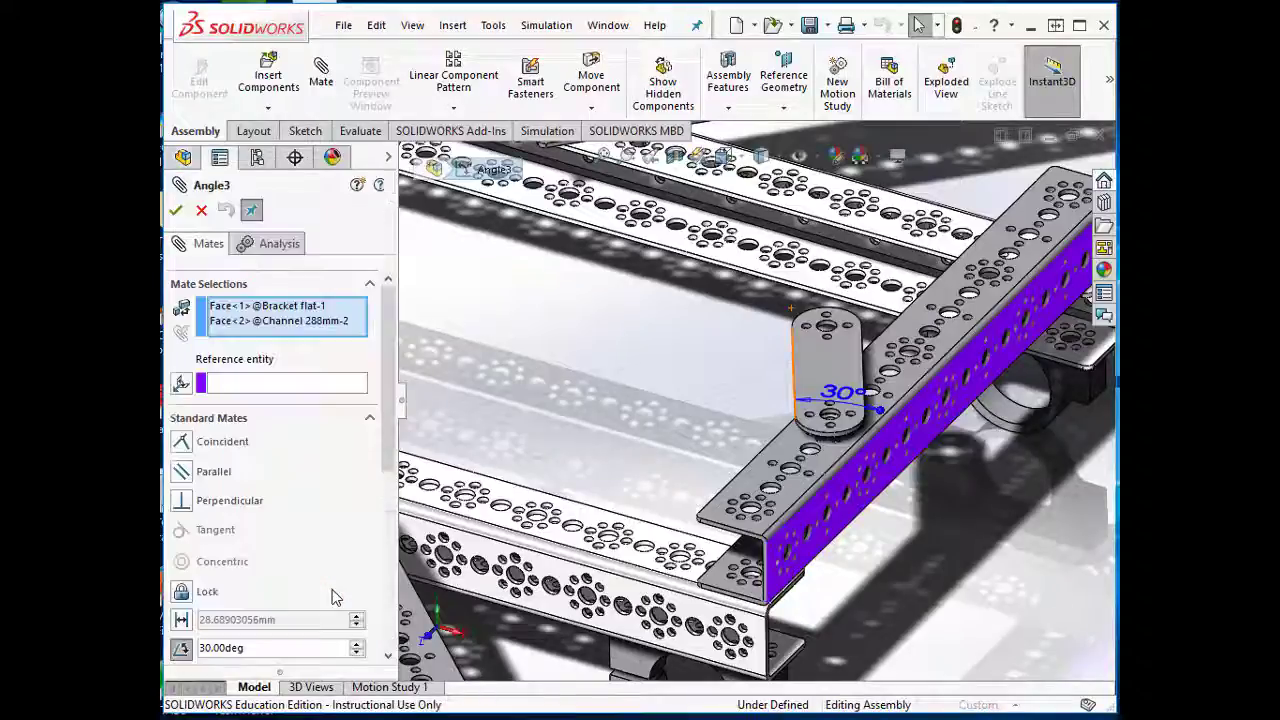
click(295, 309)
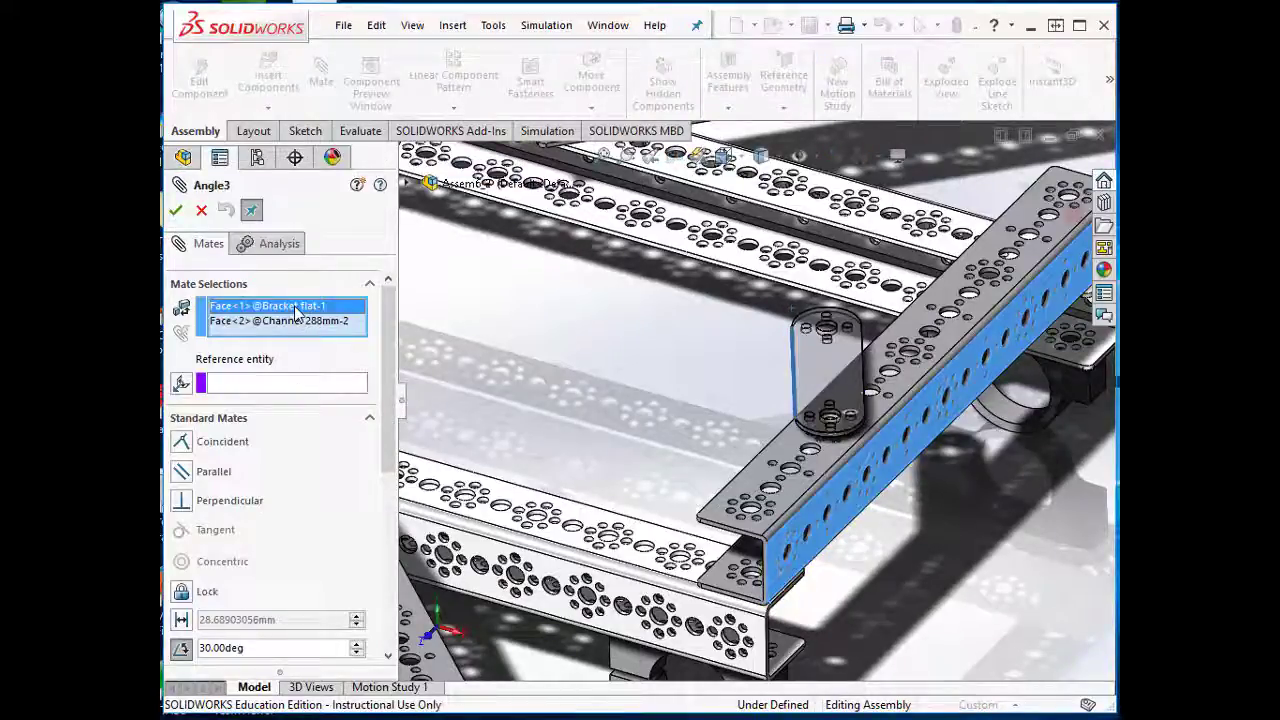
click(295, 321)
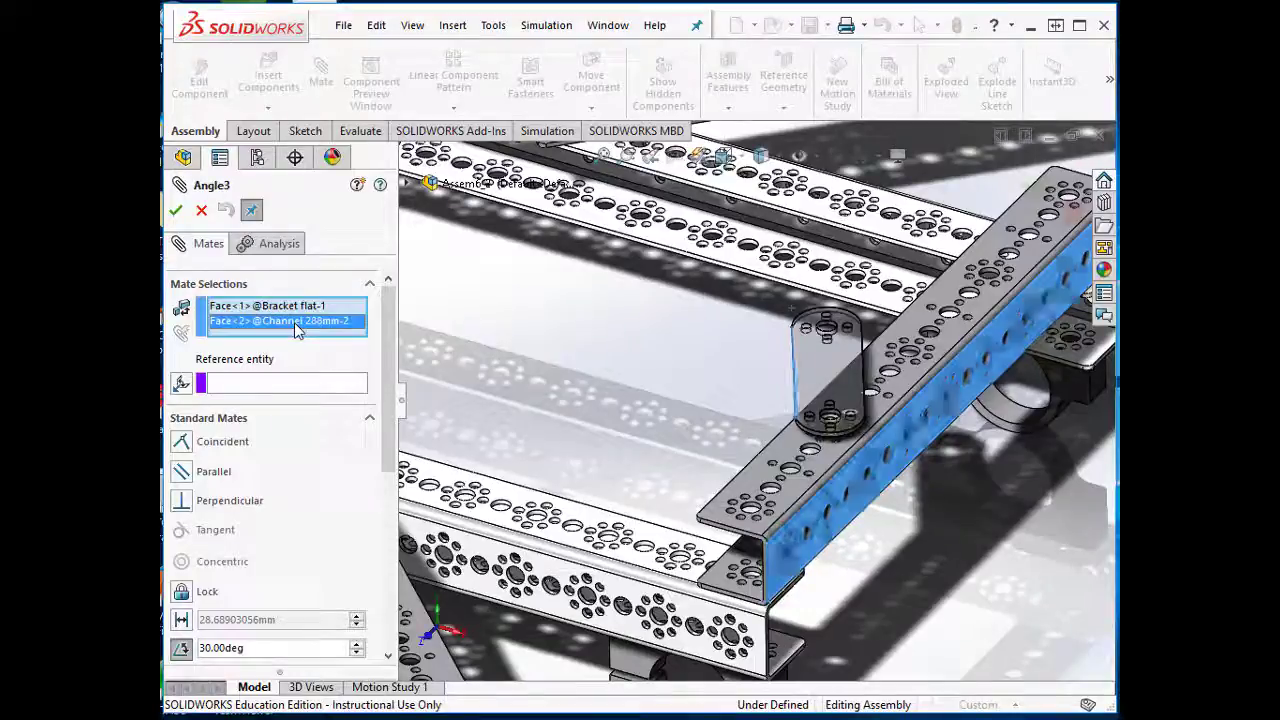
right_click(294, 322)
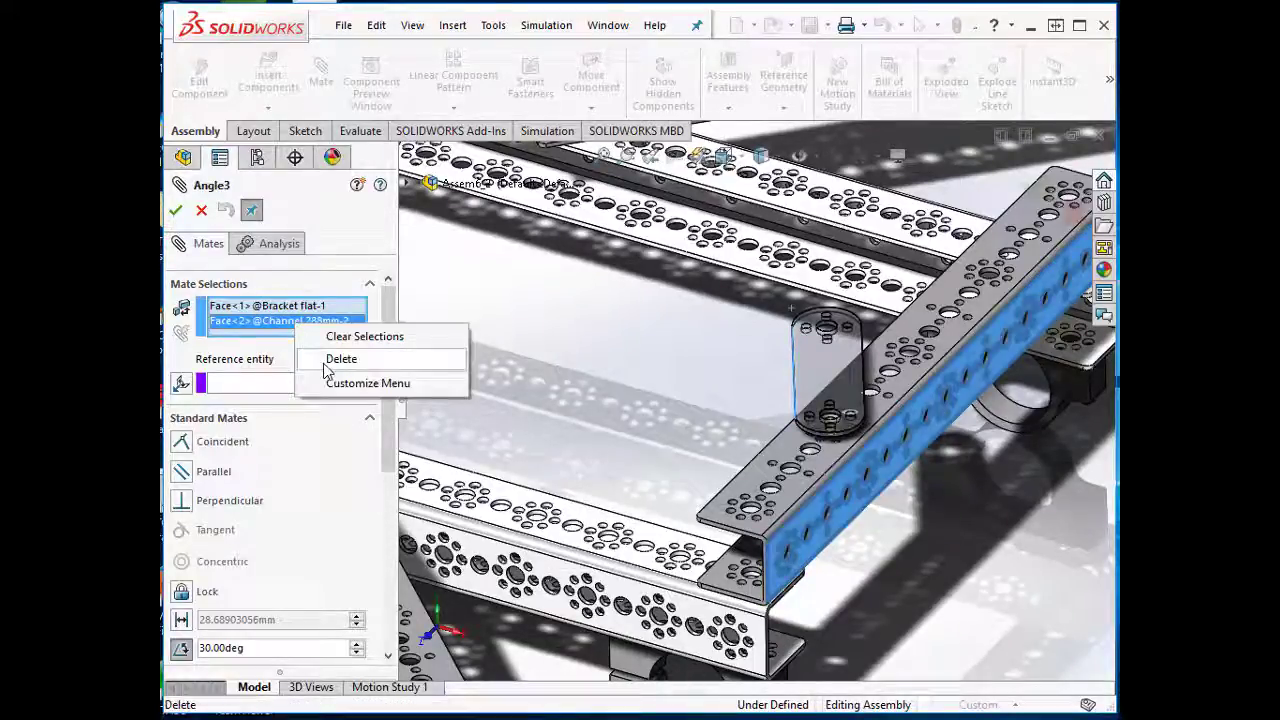
click(325, 362)
- Use the end face of the cross channel's top flange for the 30° angle mate, flip the dimension, and apply it
scroll(752, 556, down, 4)
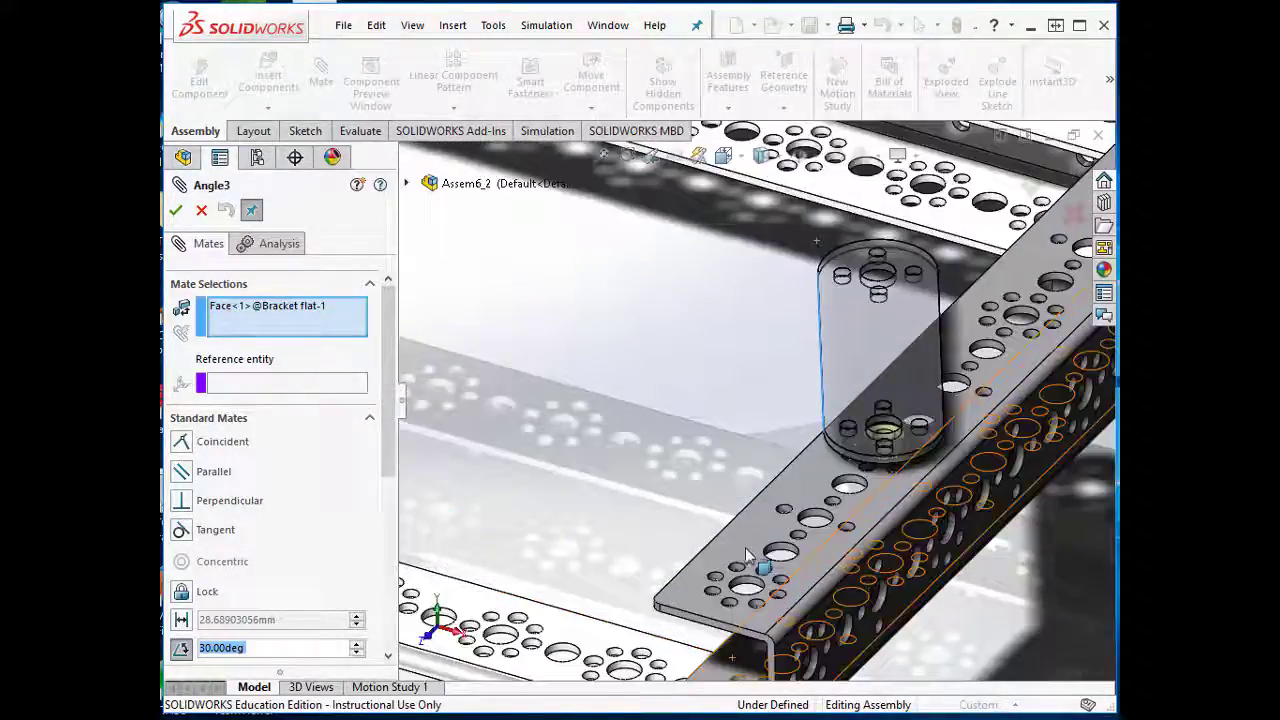
click(679, 668)
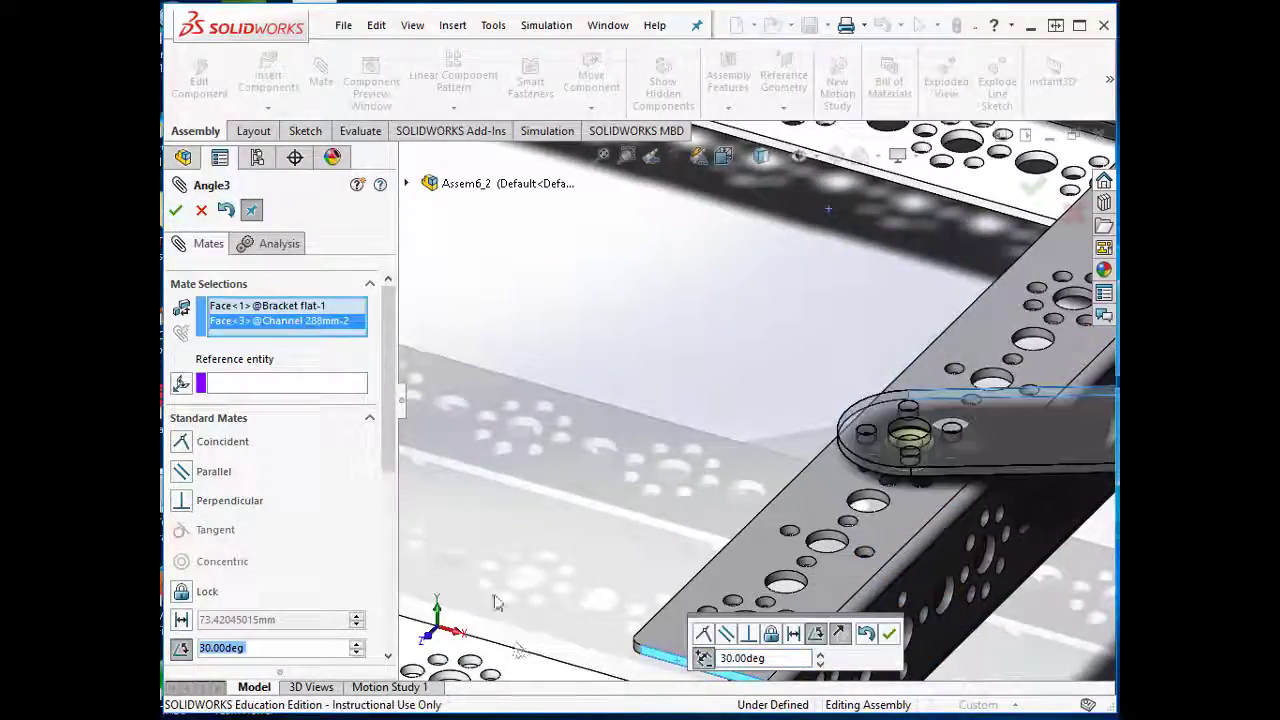
click(839, 634)
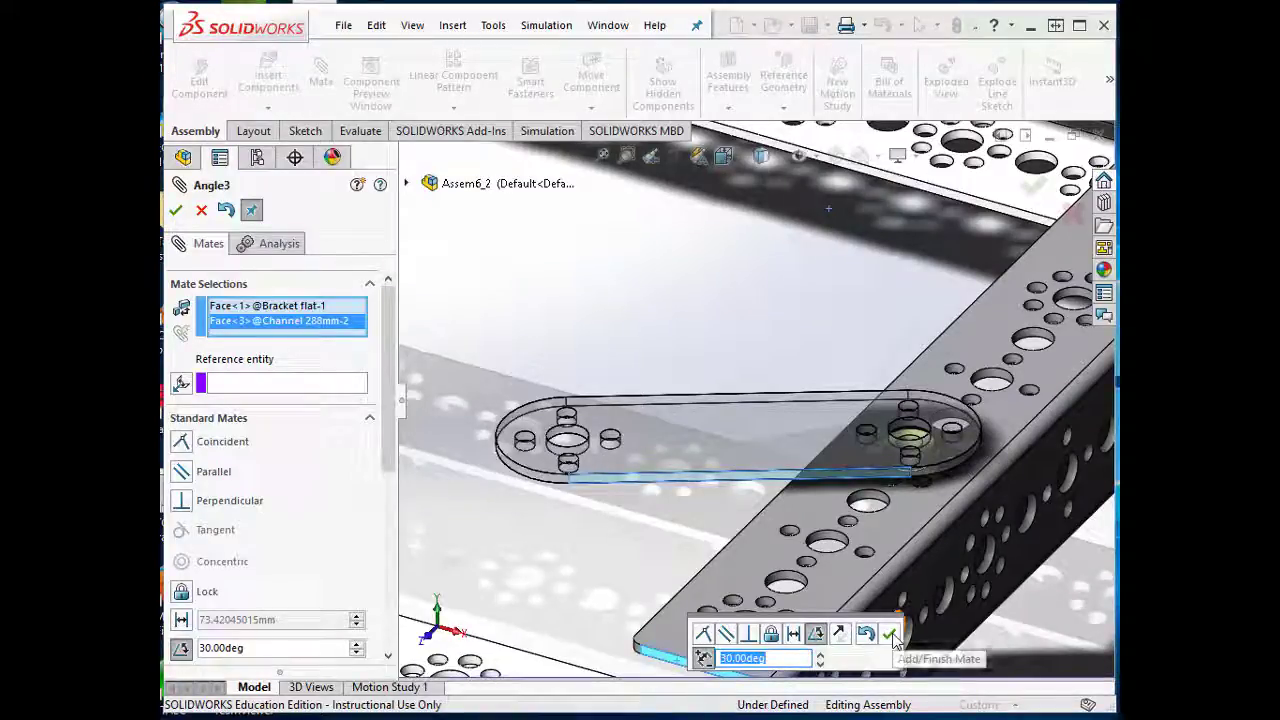
click(889, 637)
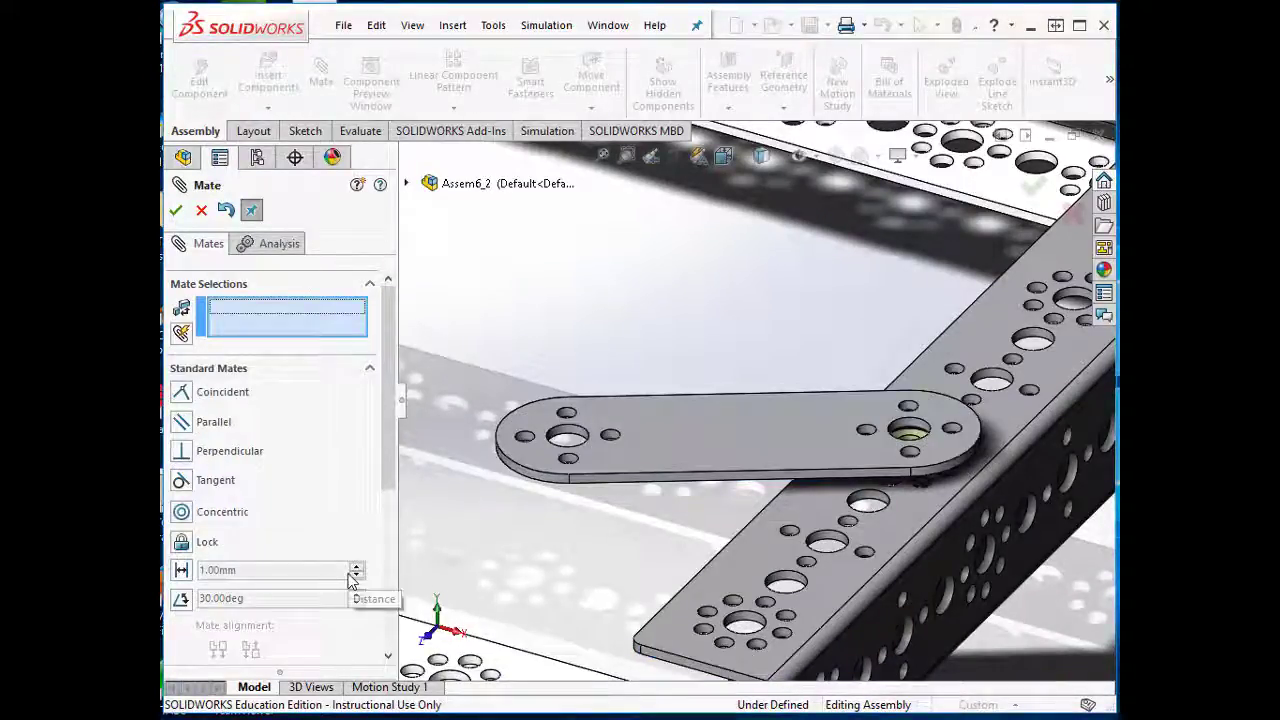
- Set the flat bracket's angle mate to 40°, finish mating, and show the whole assembly in trimetric view
scroll(390, 556, down, 3)
scroll(390, 556, down, 2)
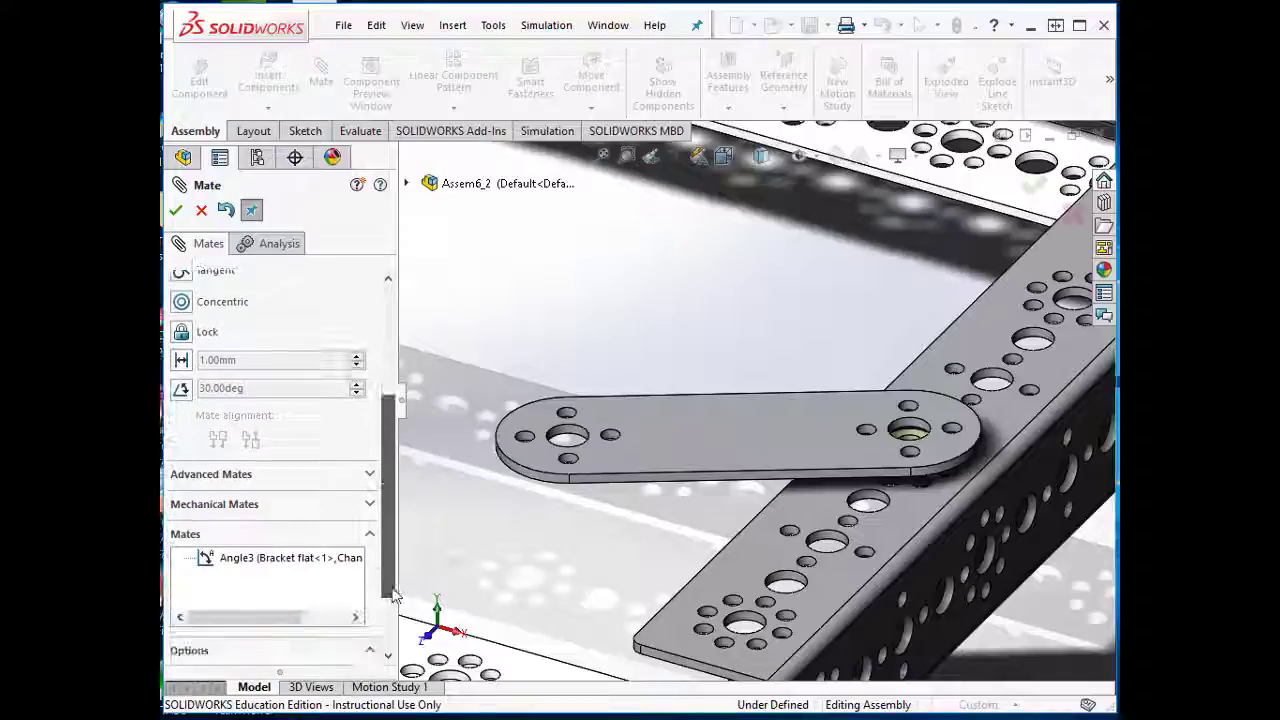
click(330, 560)
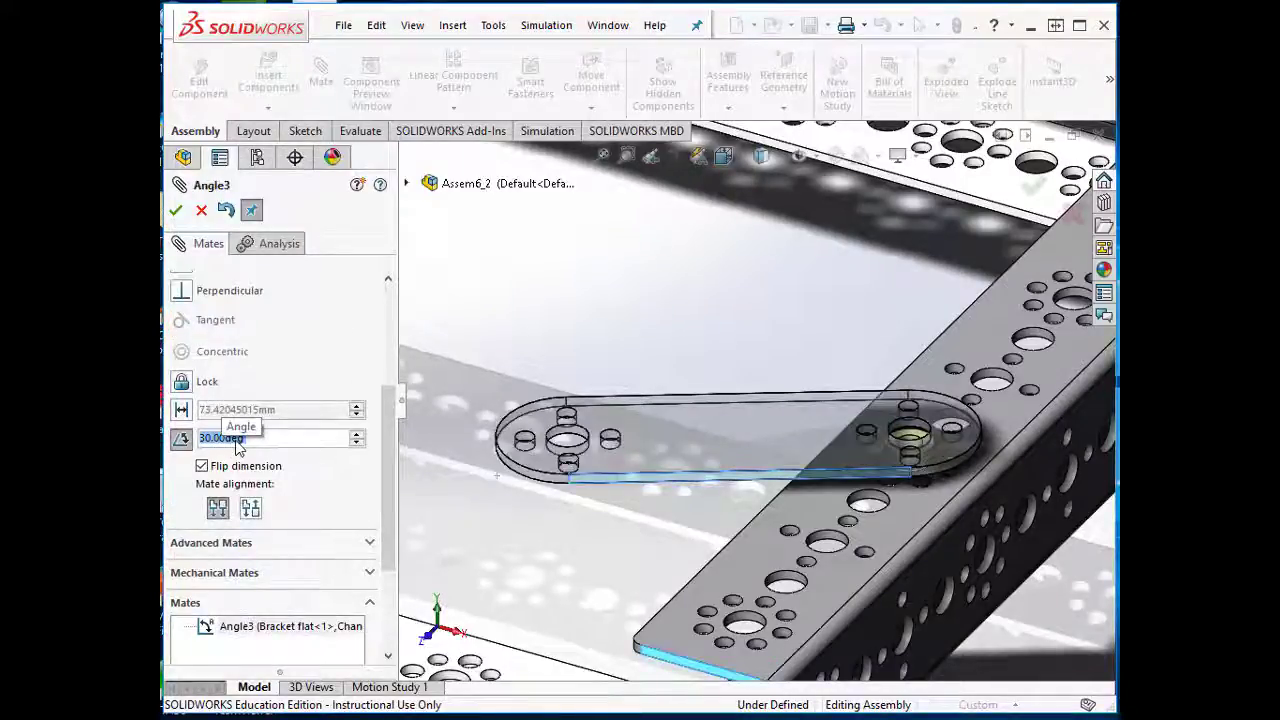
text(40)
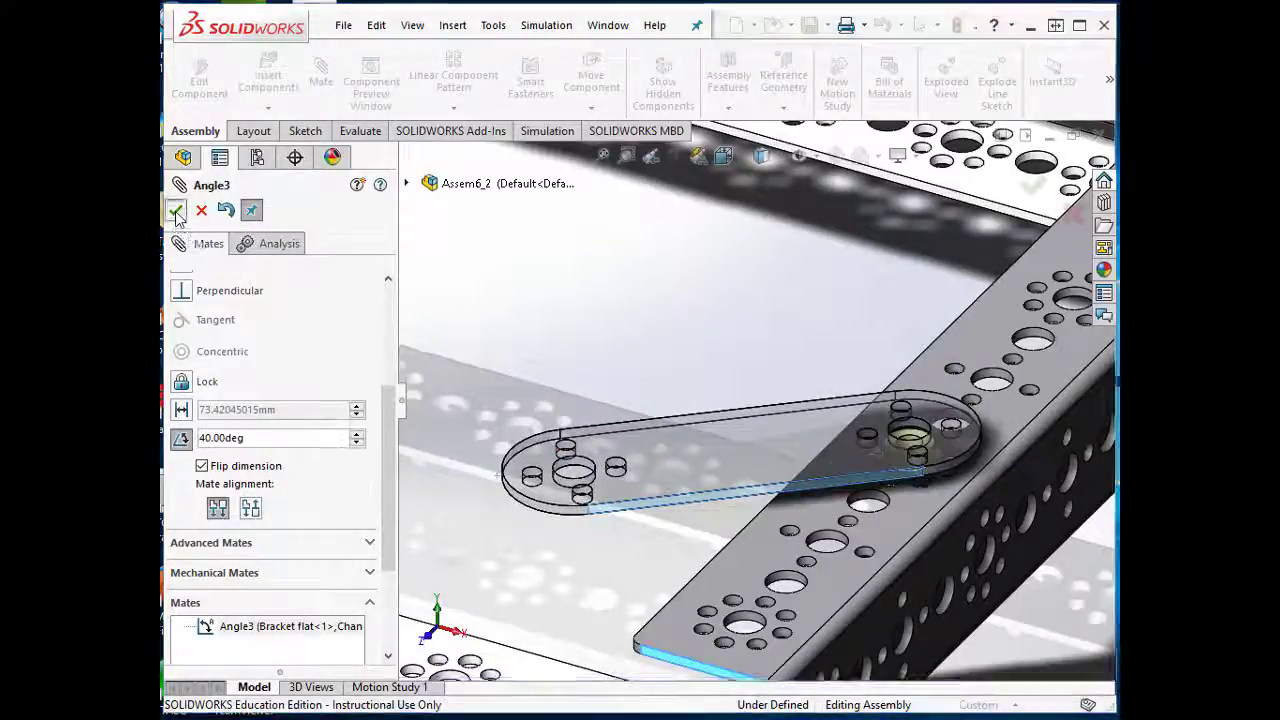
click(176, 210)
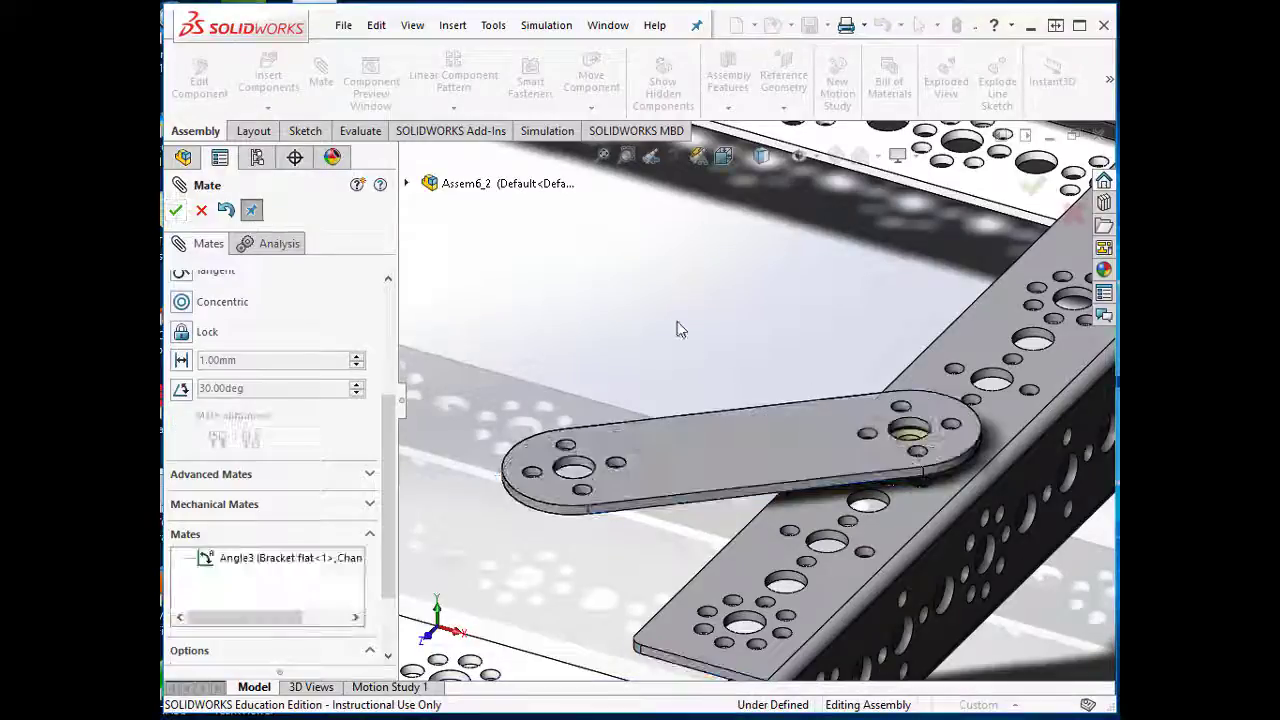
click(176, 210)
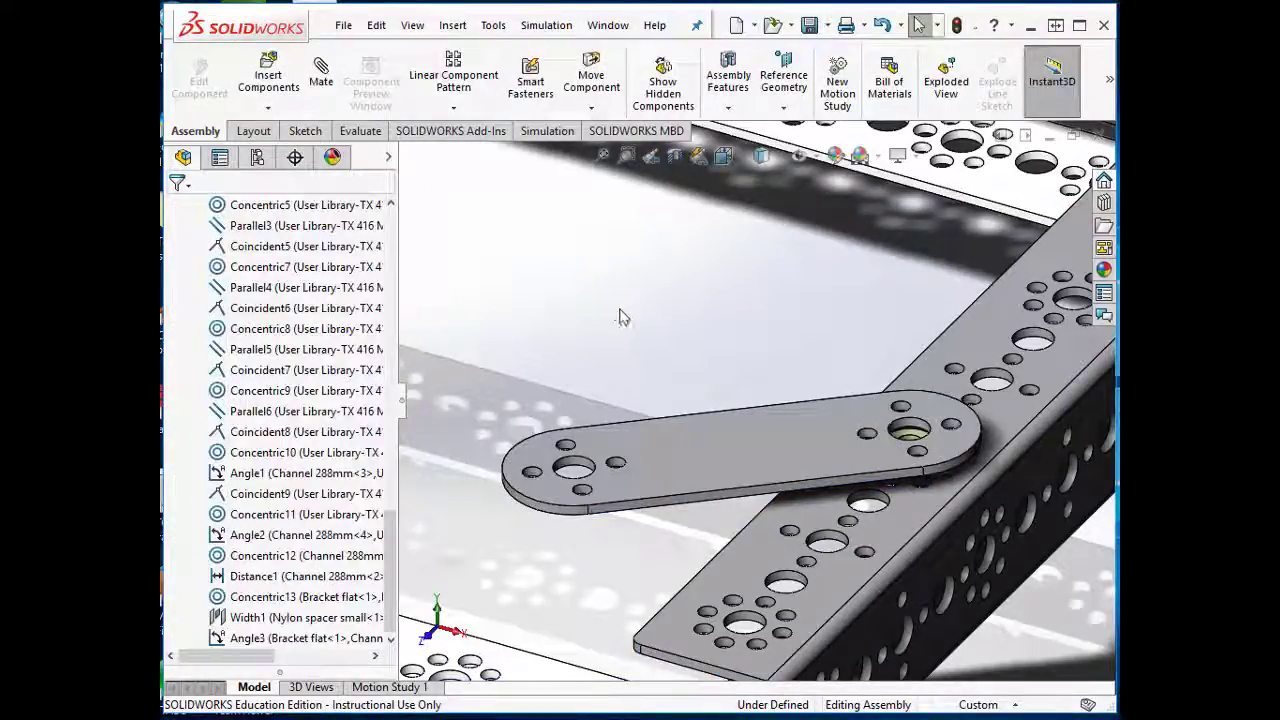
click(723, 155)
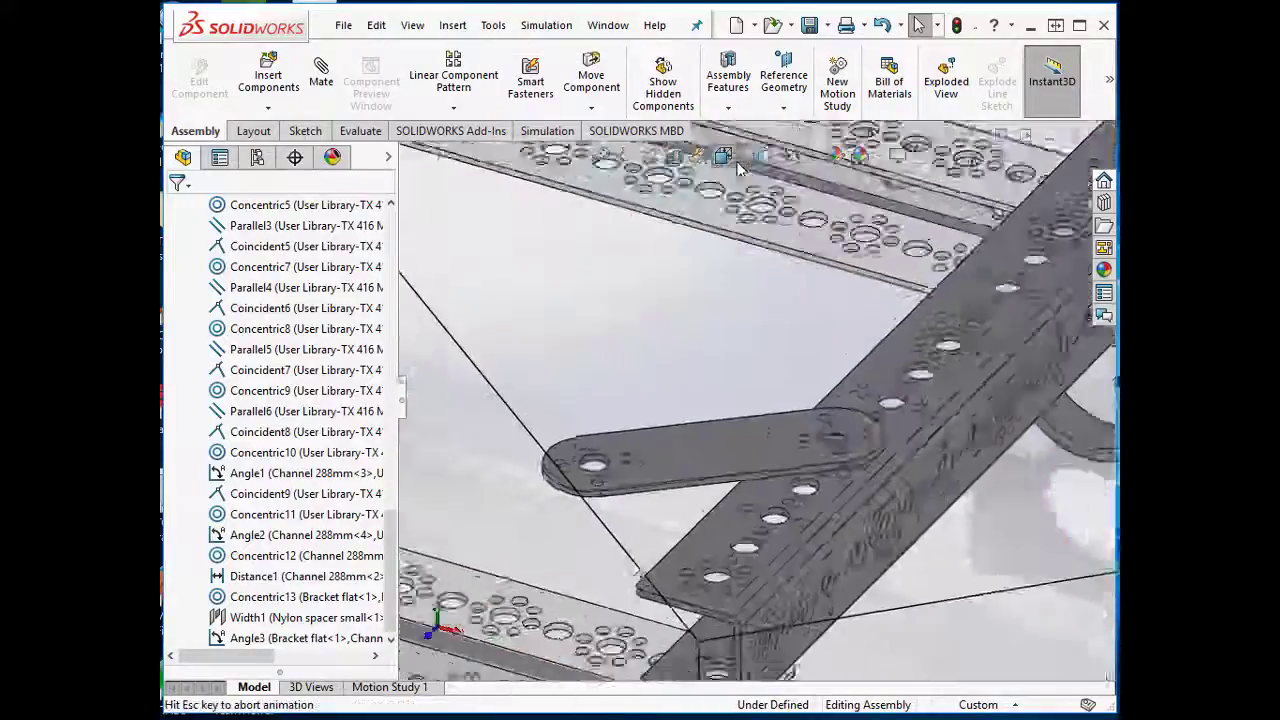
click(830, 208)
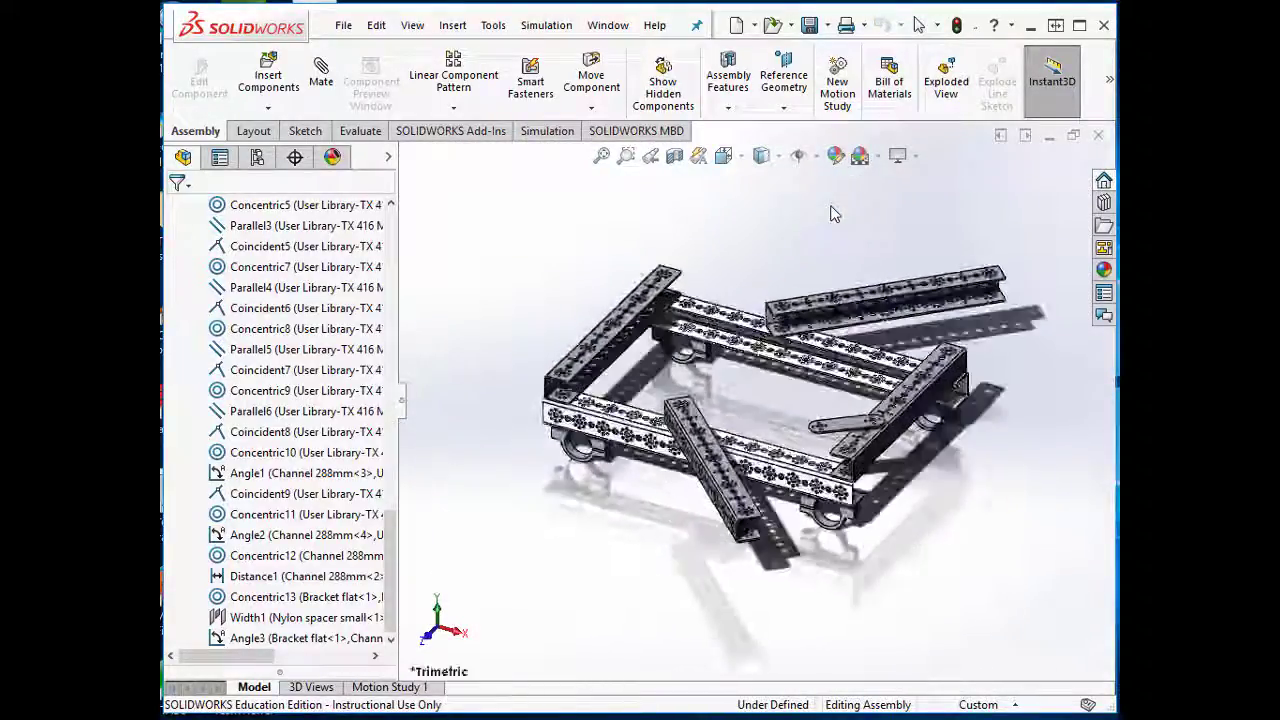